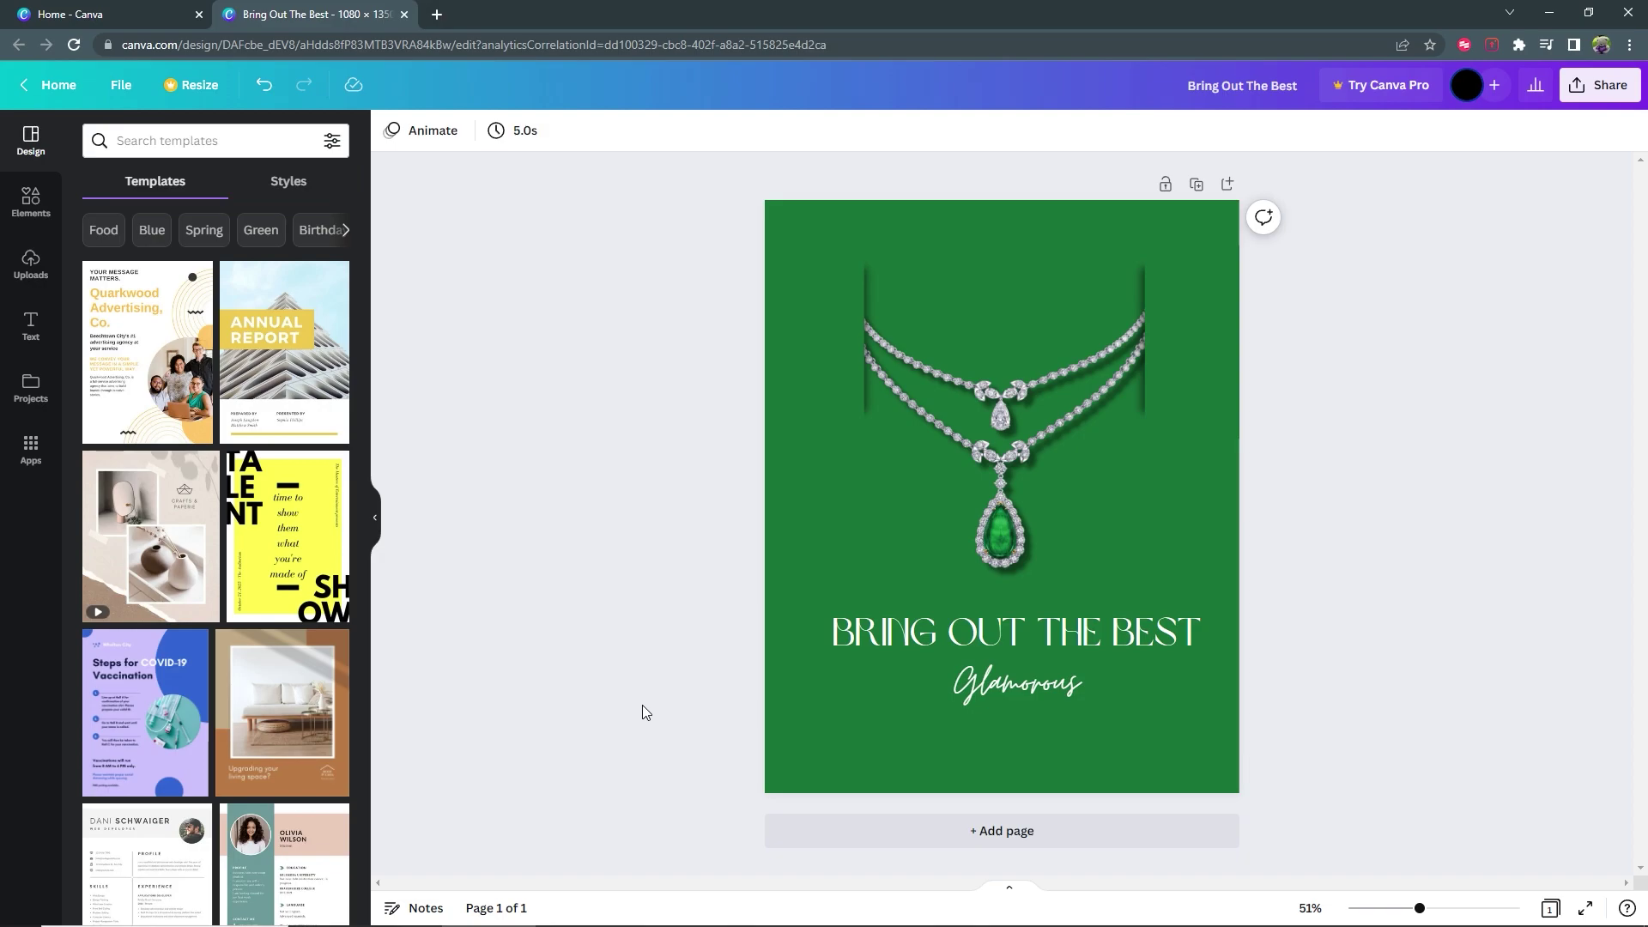
Step: Leave the Bring Out The Best editor for the Home - Canva designs list
{"action": "left_click_drag", "start_coordinate": [644, 467], "coordinate": [582, 429]}
{"action": "left_click", "coordinate": [99, 15]}
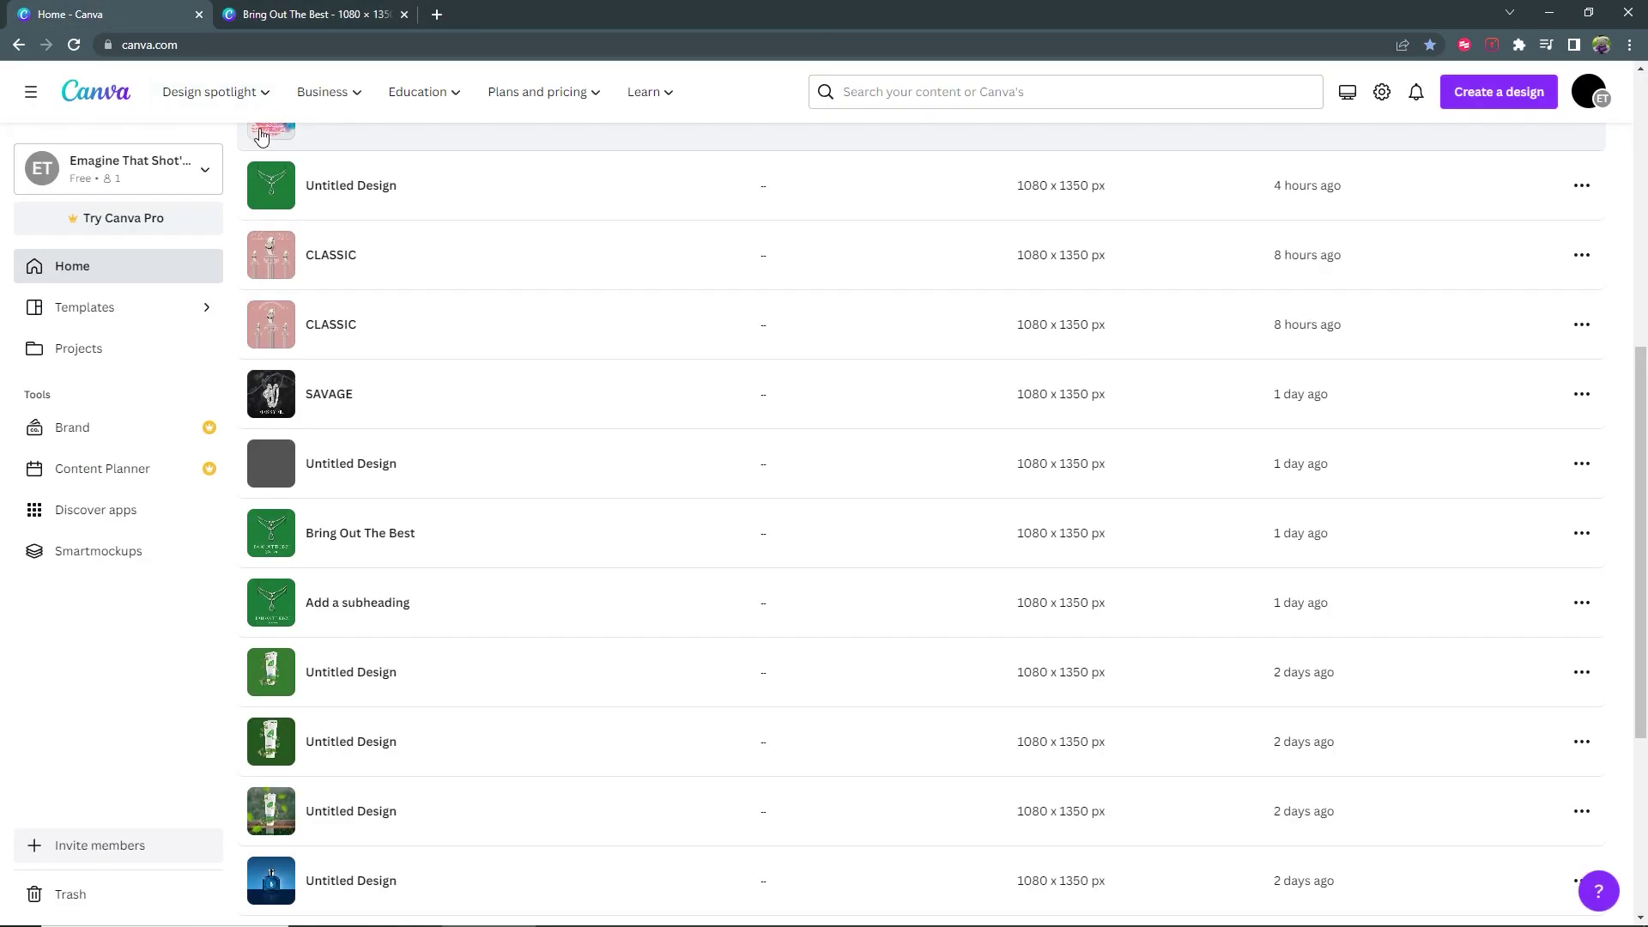
Step: Create a new custom 1080 × 1350 px design and add a grey square to it
{"action": "left_click", "coordinate": [1524, 94]}
{"action": "left_click", "coordinate": [1300, 540]}
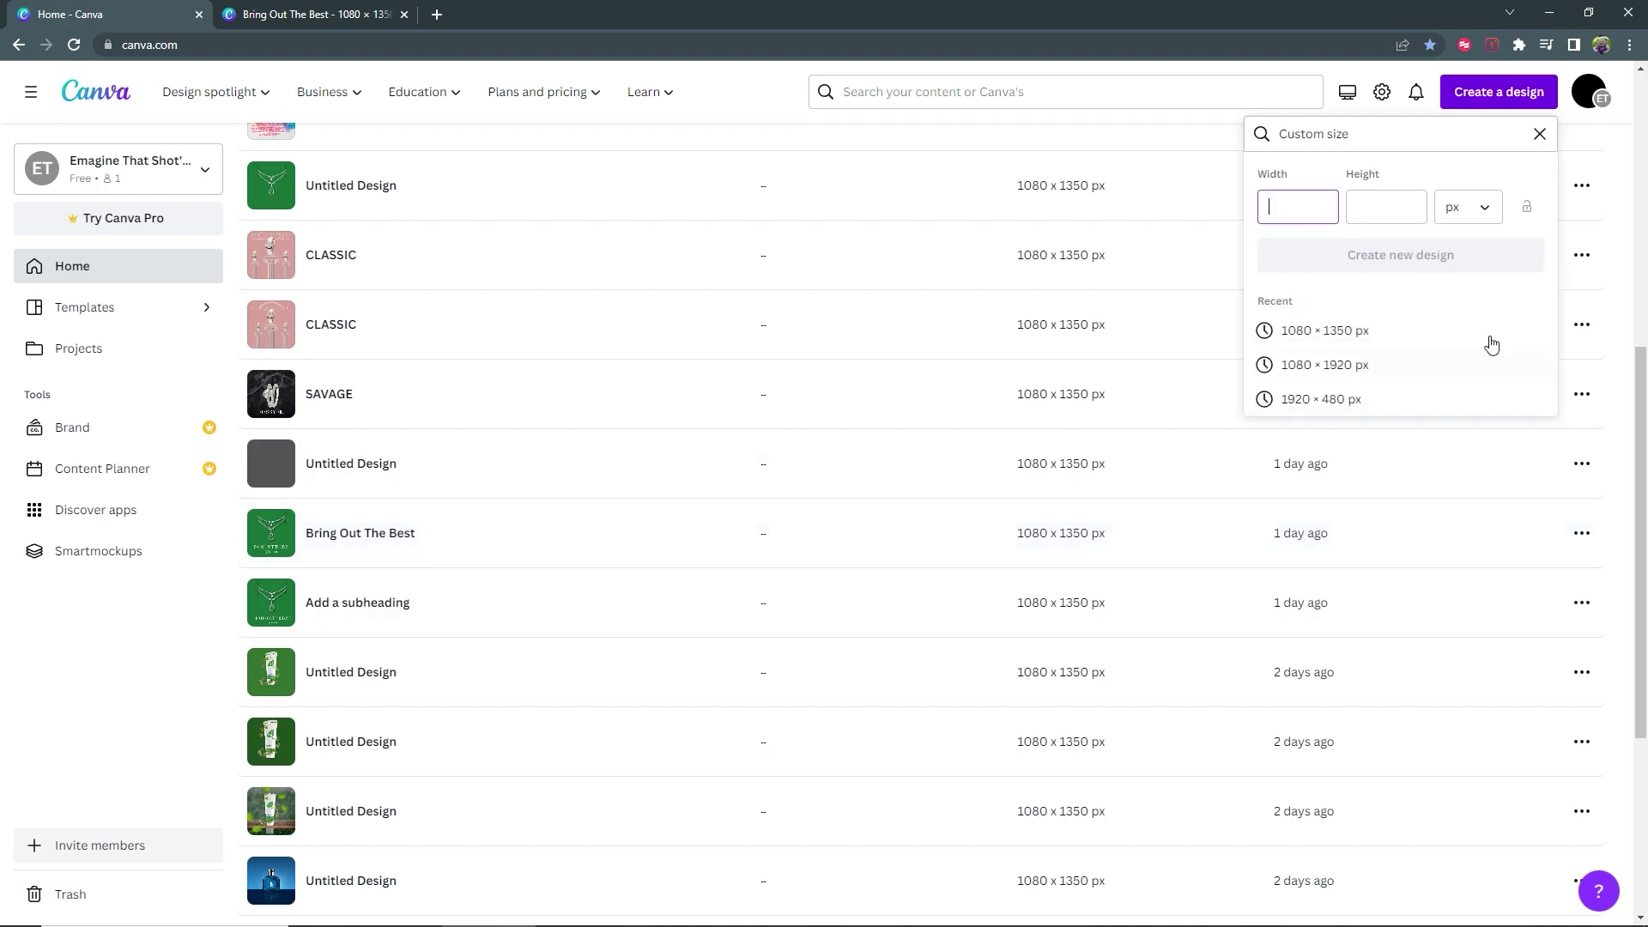
{"action": "left_click", "coordinate": [1361, 331]}
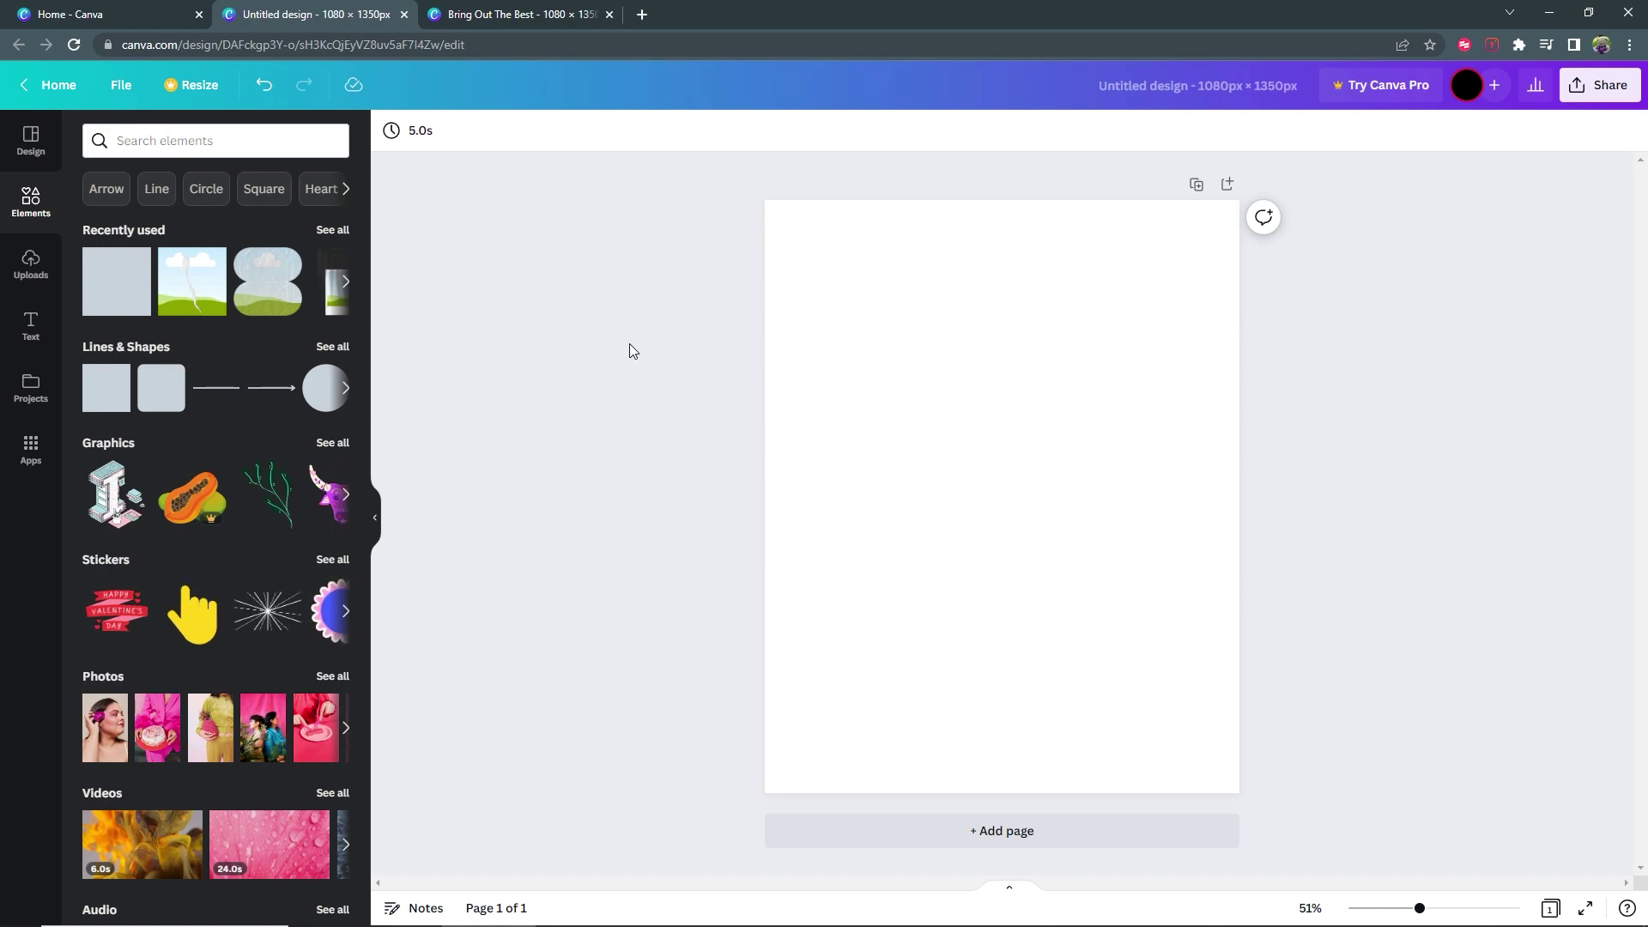
{"action": "left_click", "coordinate": [106, 387]}
Step: Reposition the grey square on the page and enlarge it slightly
{"action": "left_click", "coordinate": [925, 429]}
{"action": "left_click_drag", "start_coordinate": [952, 464], "coordinate": [901, 381]}
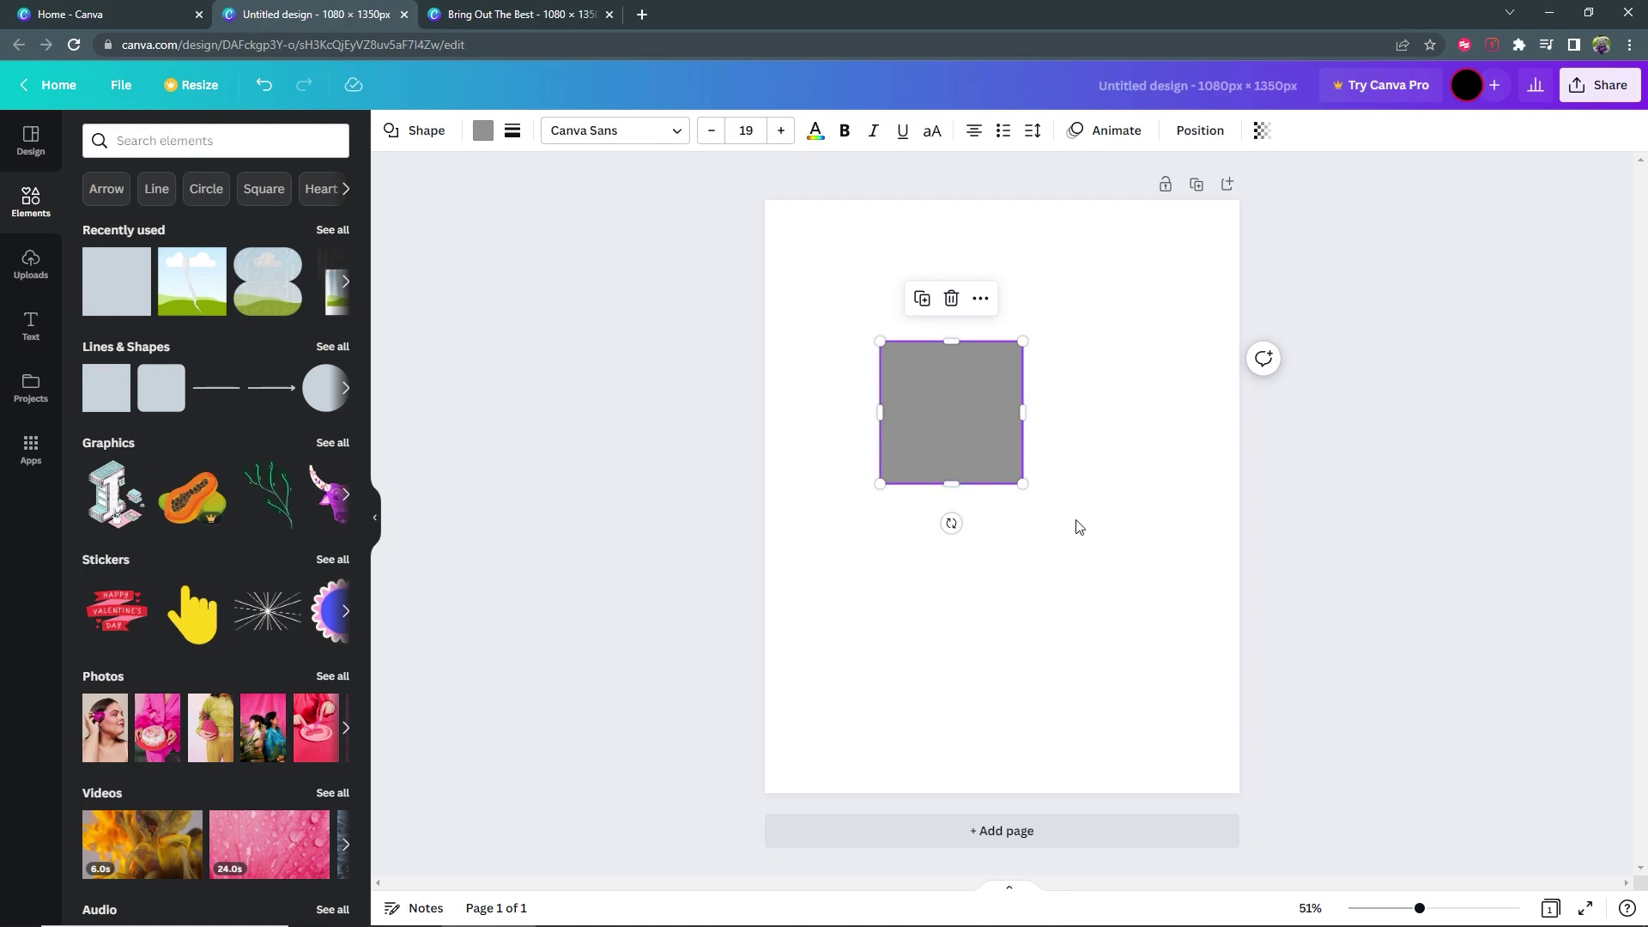
{"action": "left_click_drag", "start_coordinate": [960, 432], "coordinate": [987, 434]}
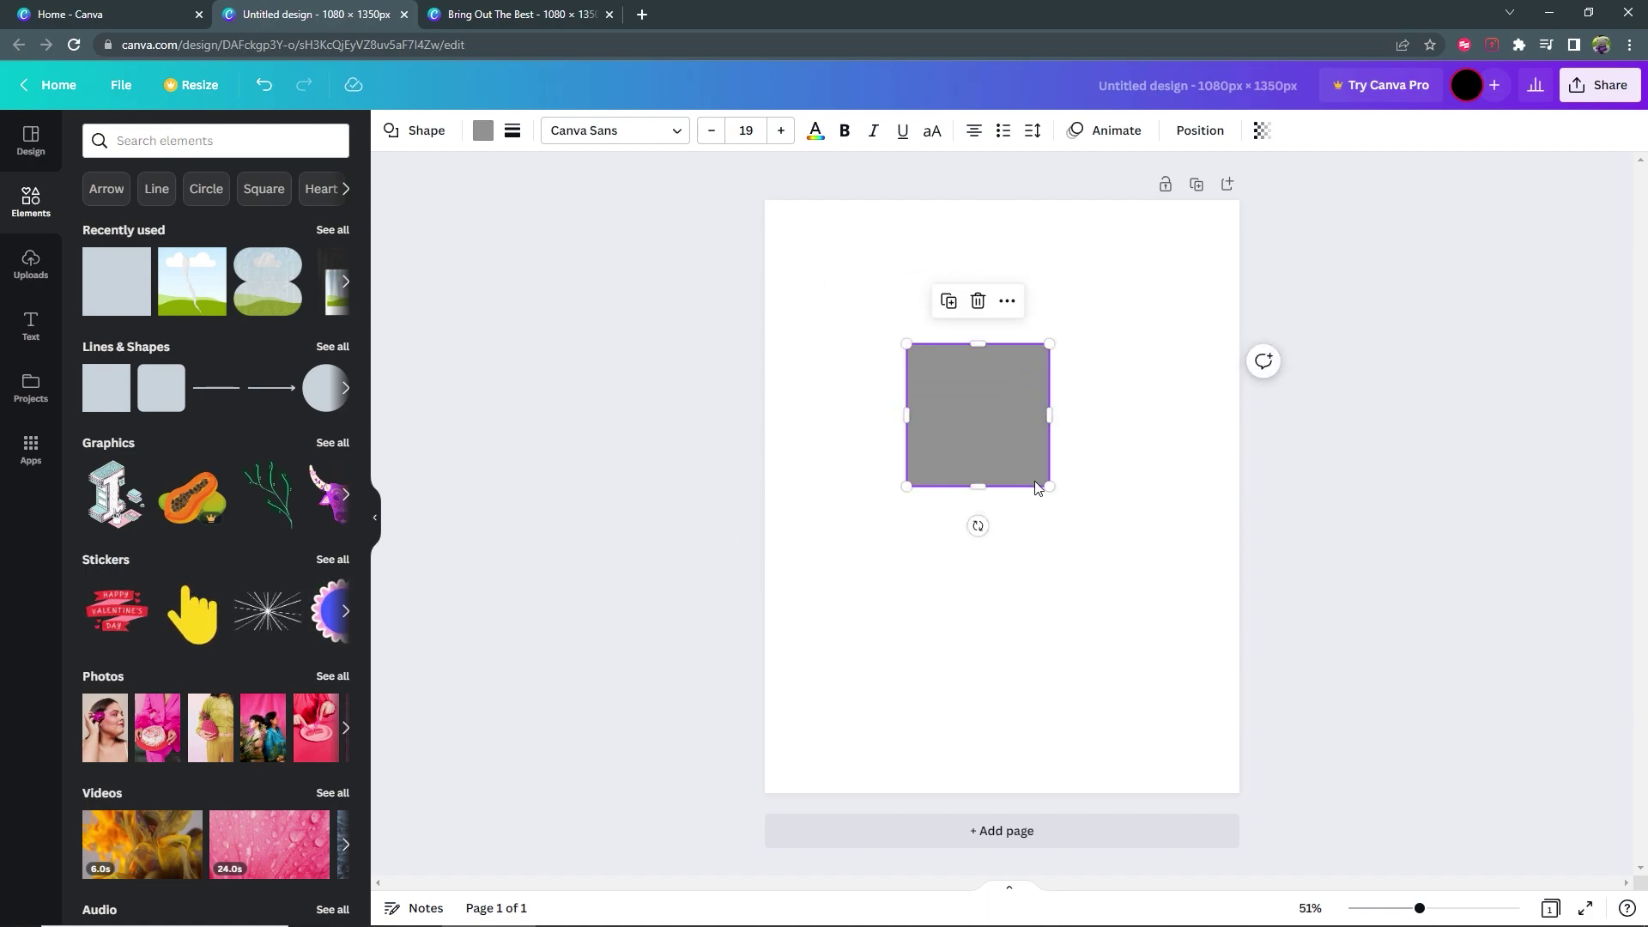
{"action": "left_click_drag", "start_coordinate": [1047, 487], "coordinate": [1076, 512]}
{"action": "left_click_drag", "start_coordinate": [1044, 460], "coordinate": [1022, 468]}
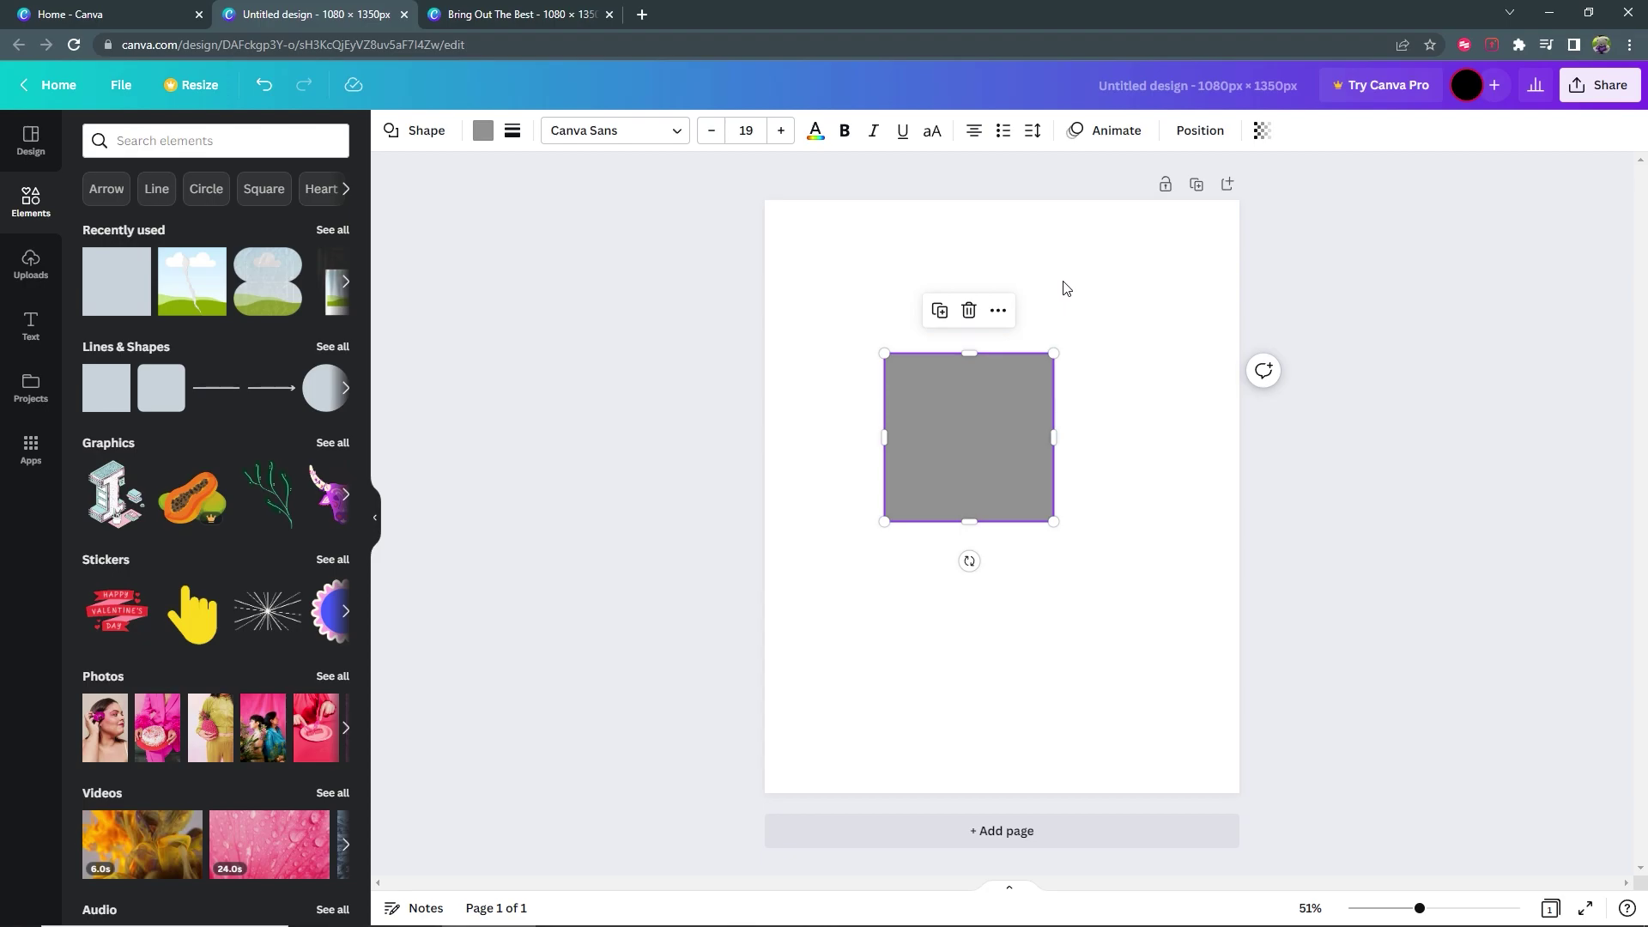
Step: Check the File > Download settings, close them, and open a new browser tab
{"action": "left_click", "coordinate": [111, 87]}
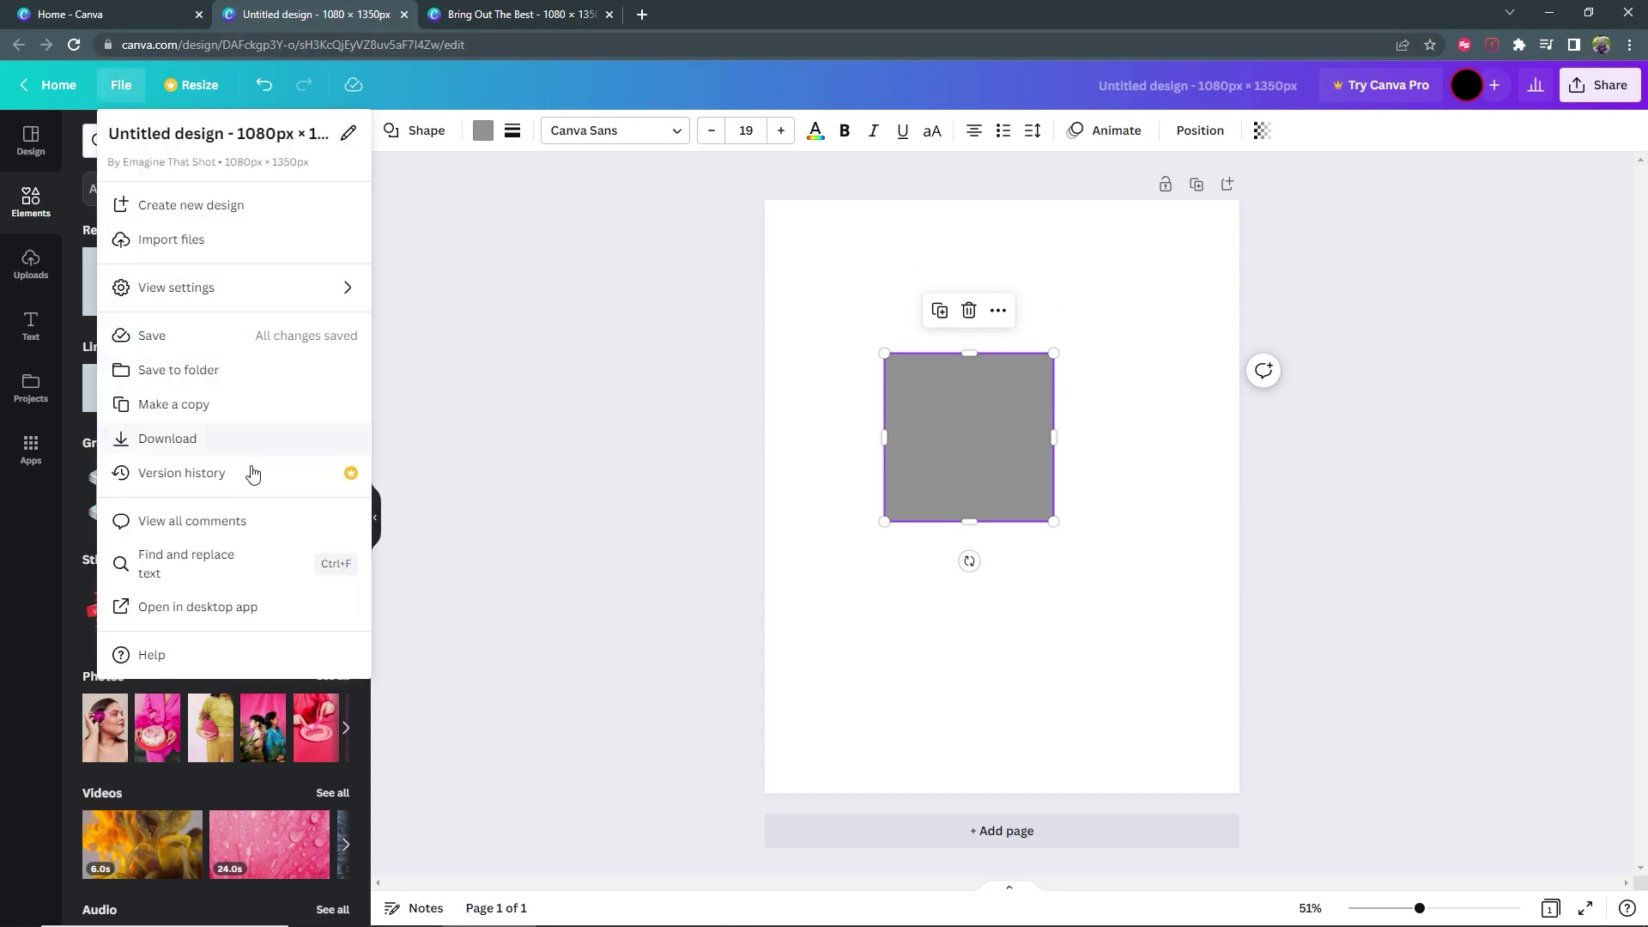
{"action": "left_click", "coordinate": [168, 438]}
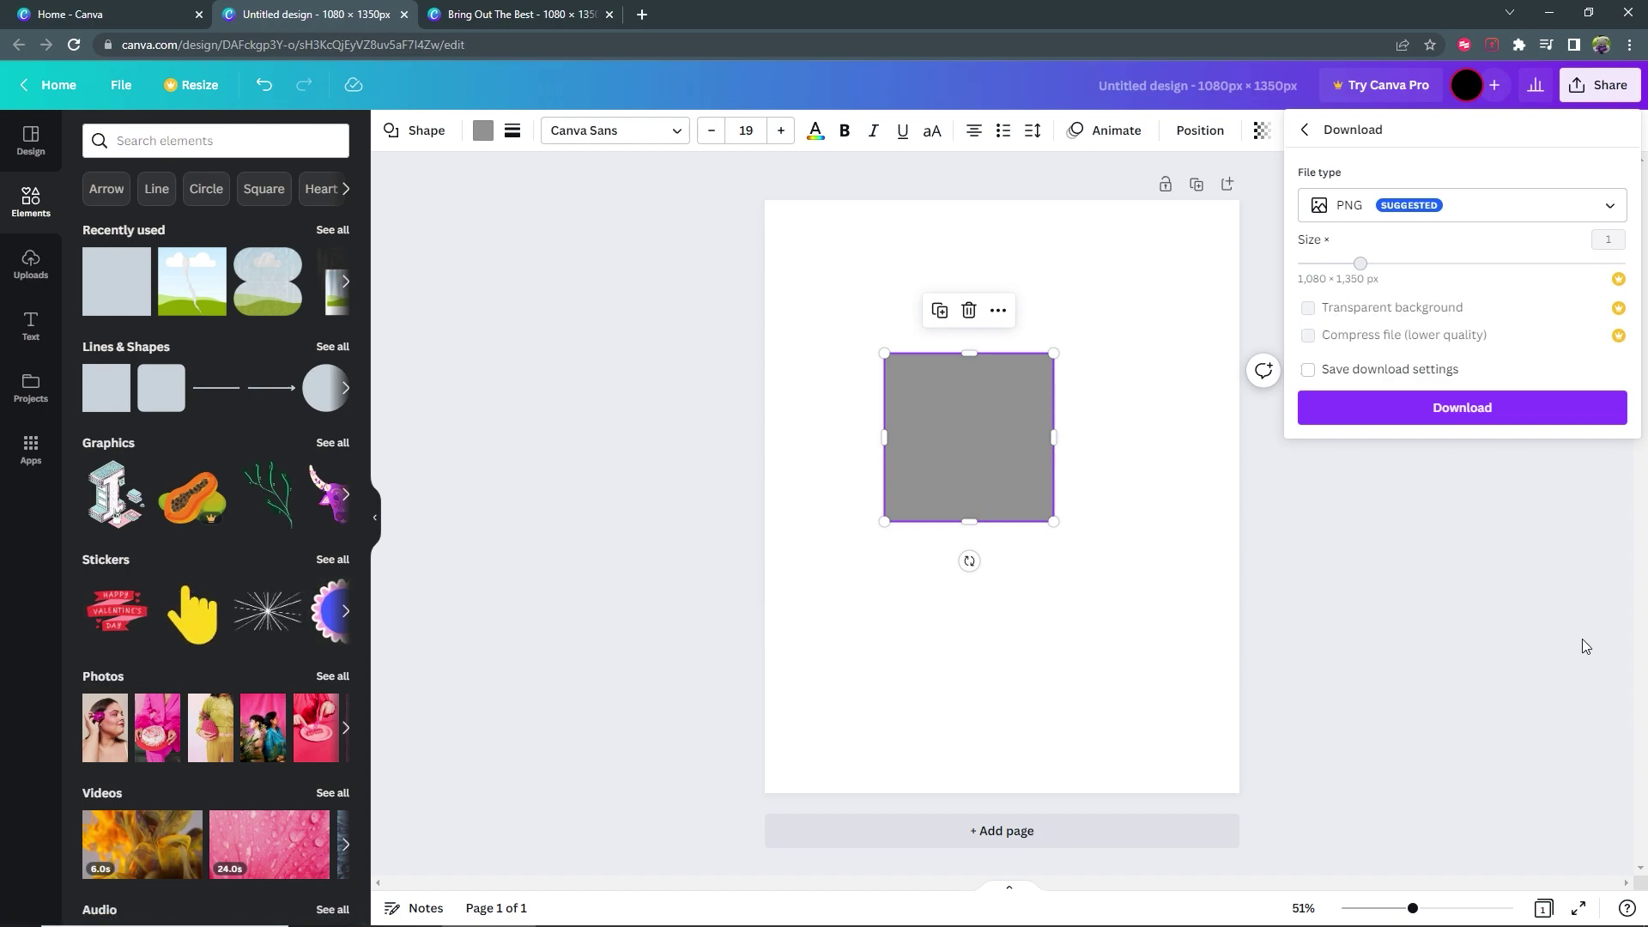
{"action": "left_click", "coordinate": [1532, 606]}
{"action": "left_click", "coordinate": [642, 14]}
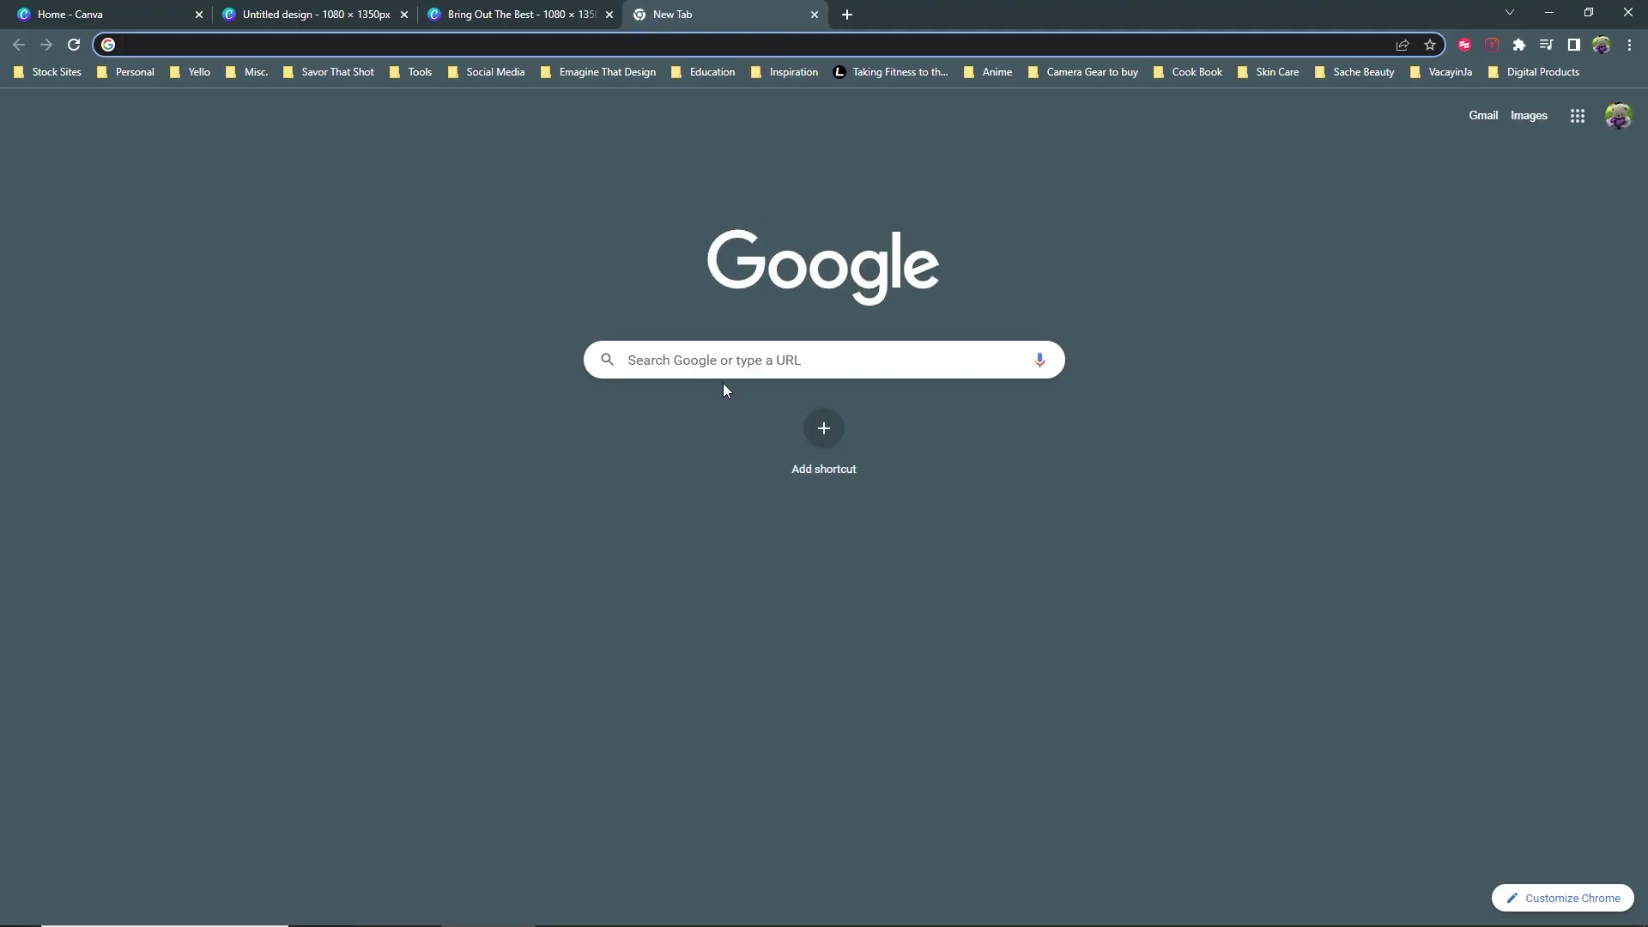
Step: Search Google for 'green square' images, then return to the Bring Out The Best tab
{"action": "left_click", "coordinate": [725, 368]}
{"action": "type", "text": "g"}
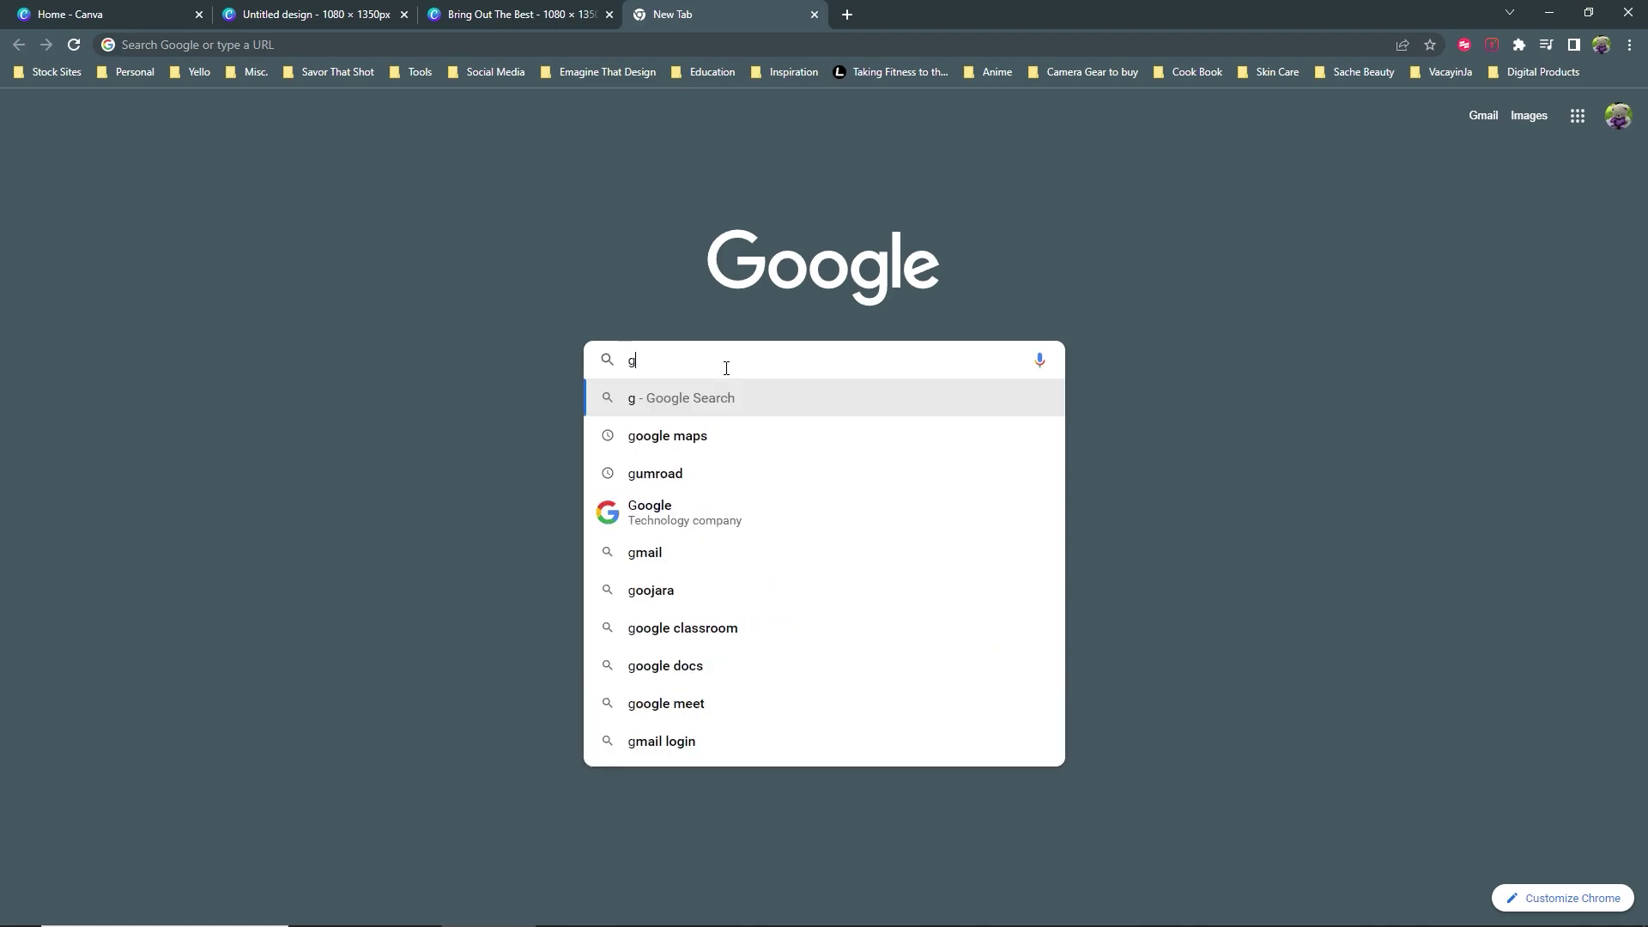
{"action": "type", "text": "reen square"}
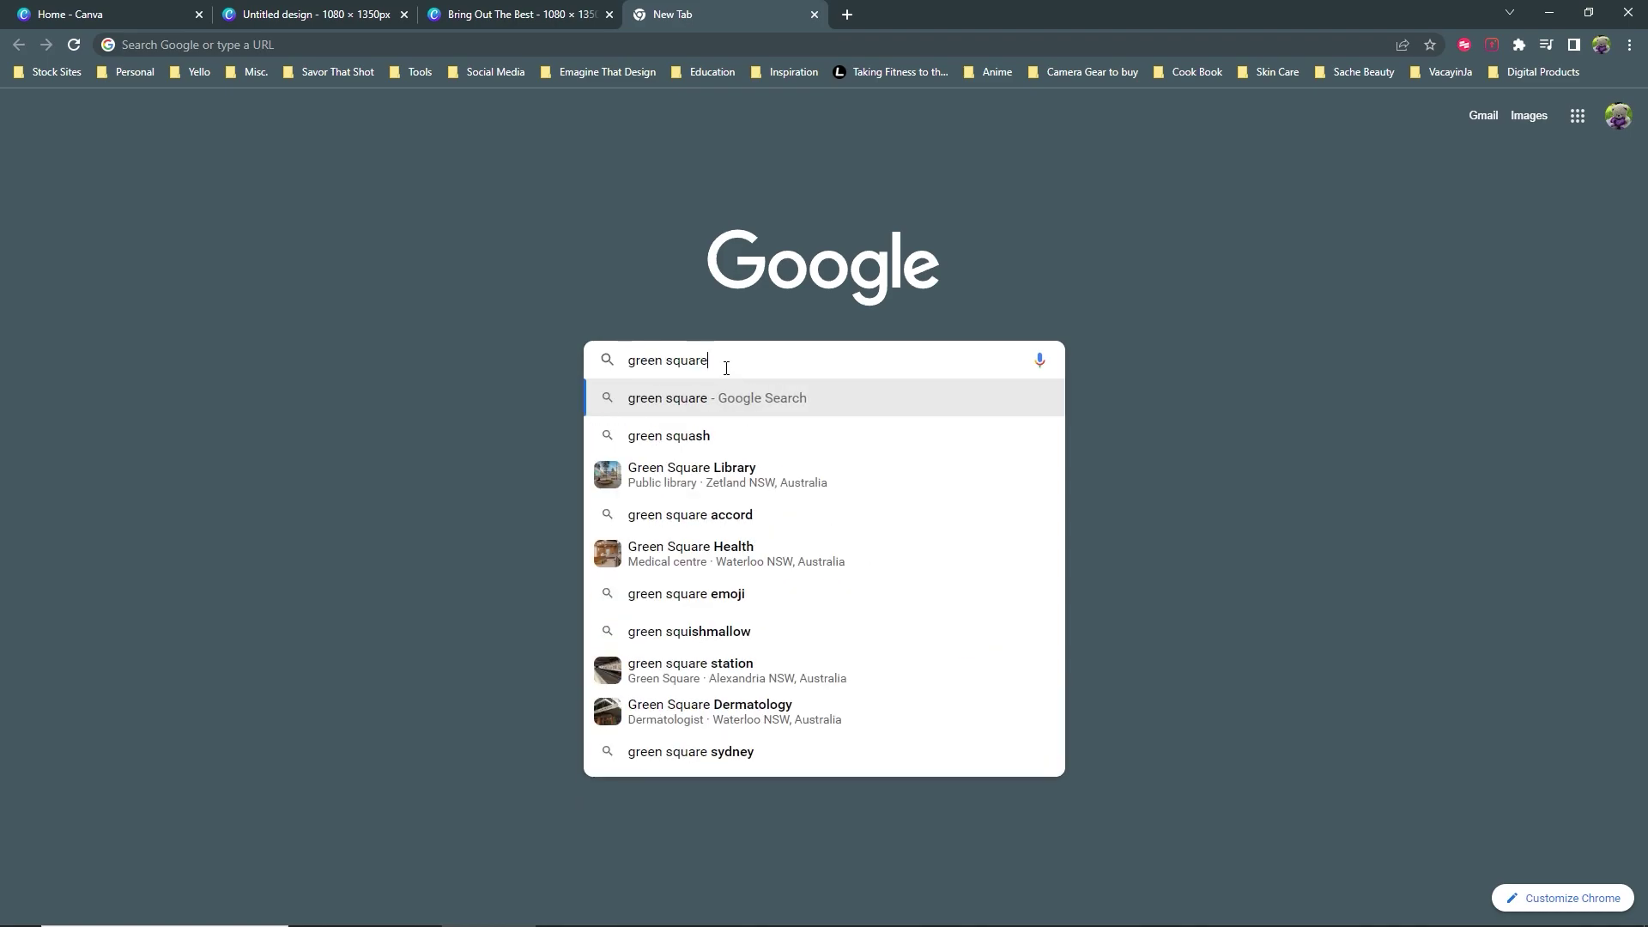
{"action": "key", "text": "Return"}
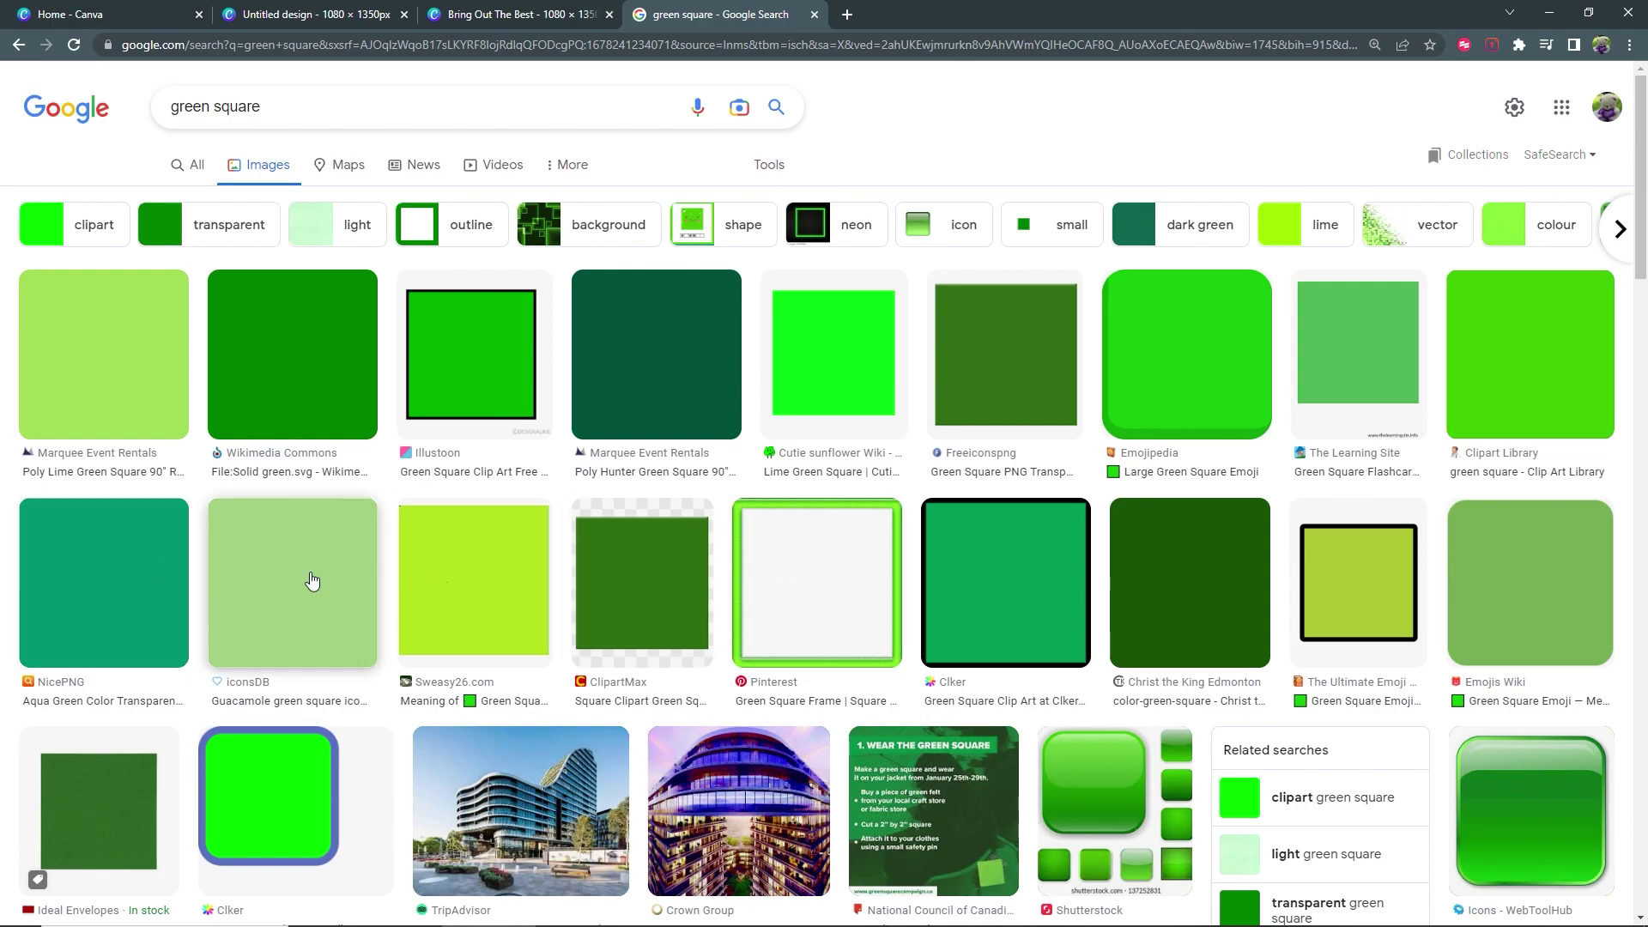
{"action": "scroll", "coordinate": [446, 593], "scroll_direction": "down", "scroll_amount": 7}
{"action": "scroll", "coordinate": [573, 591], "scroll_direction": "up", "scroll_amount": 7}
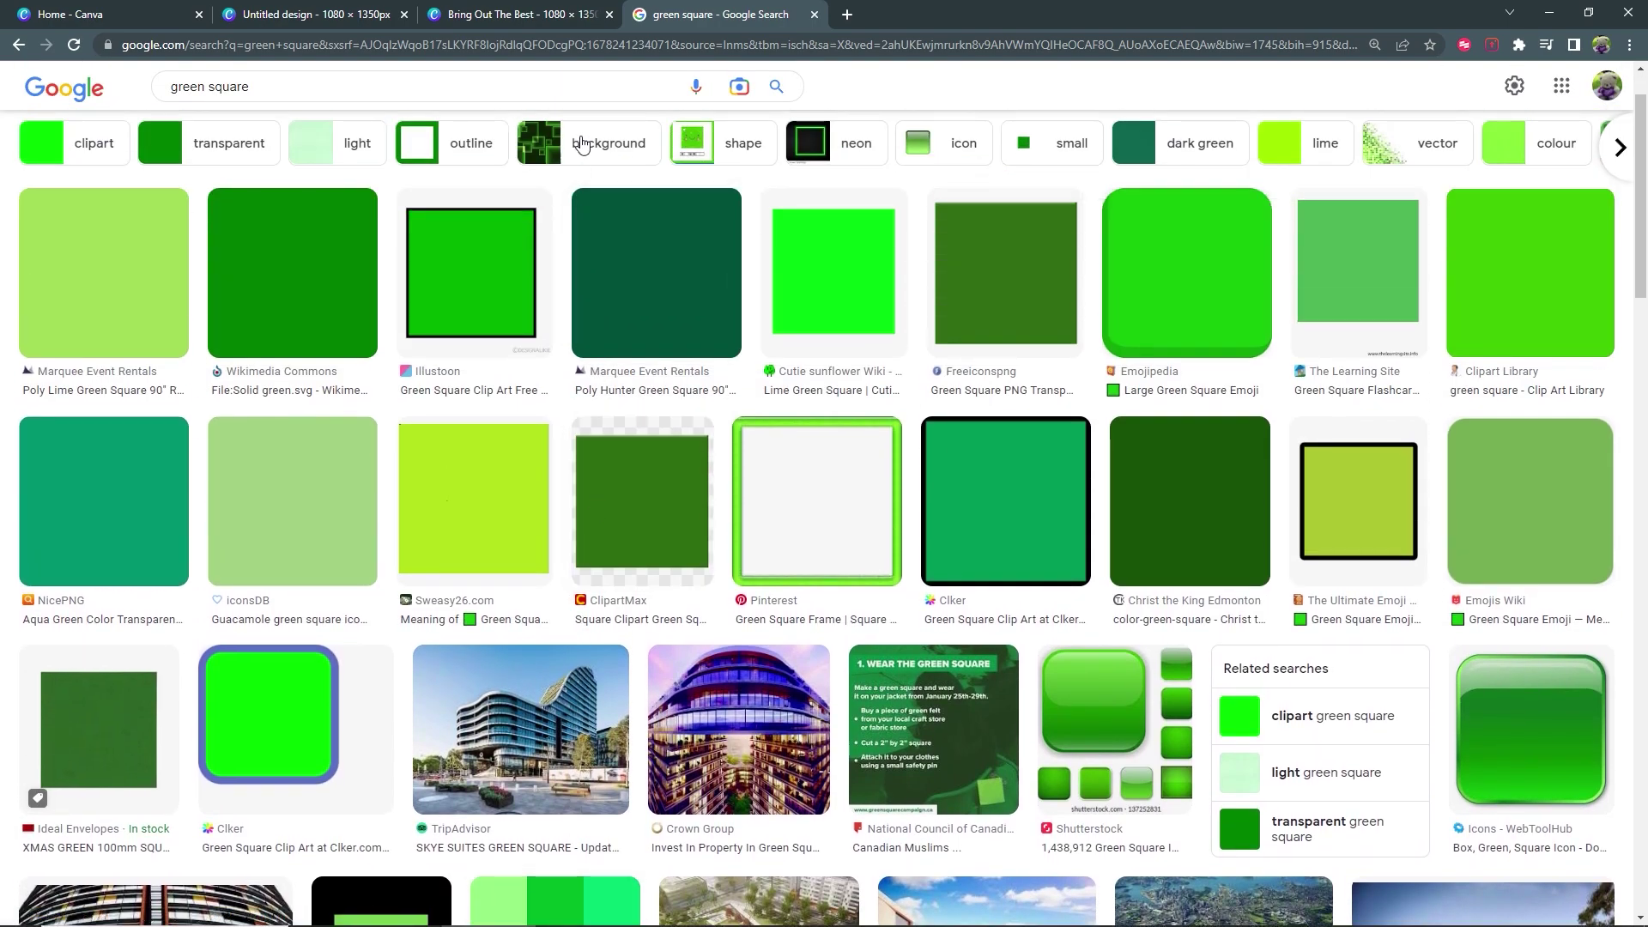
{"action": "left_click", "coordinate": [577, 12]}
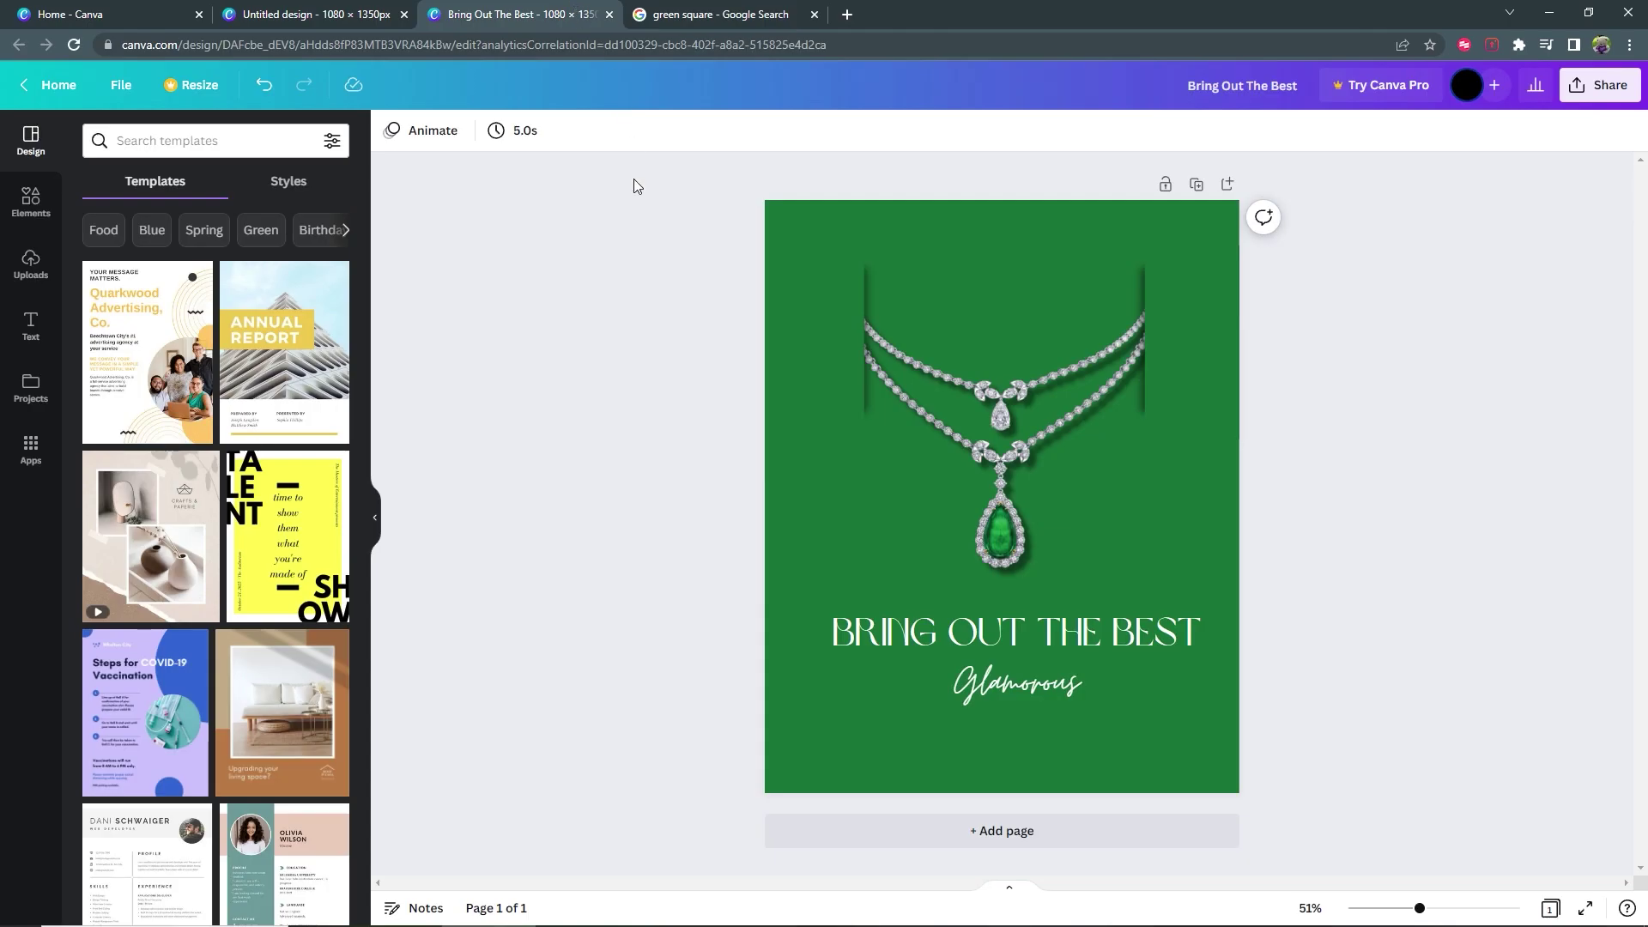
Step: In the untitled 1080 × 1350 design, add the grey square from Elements' Recently used
{"action": "left_click", "coordinate": [326, 24]}
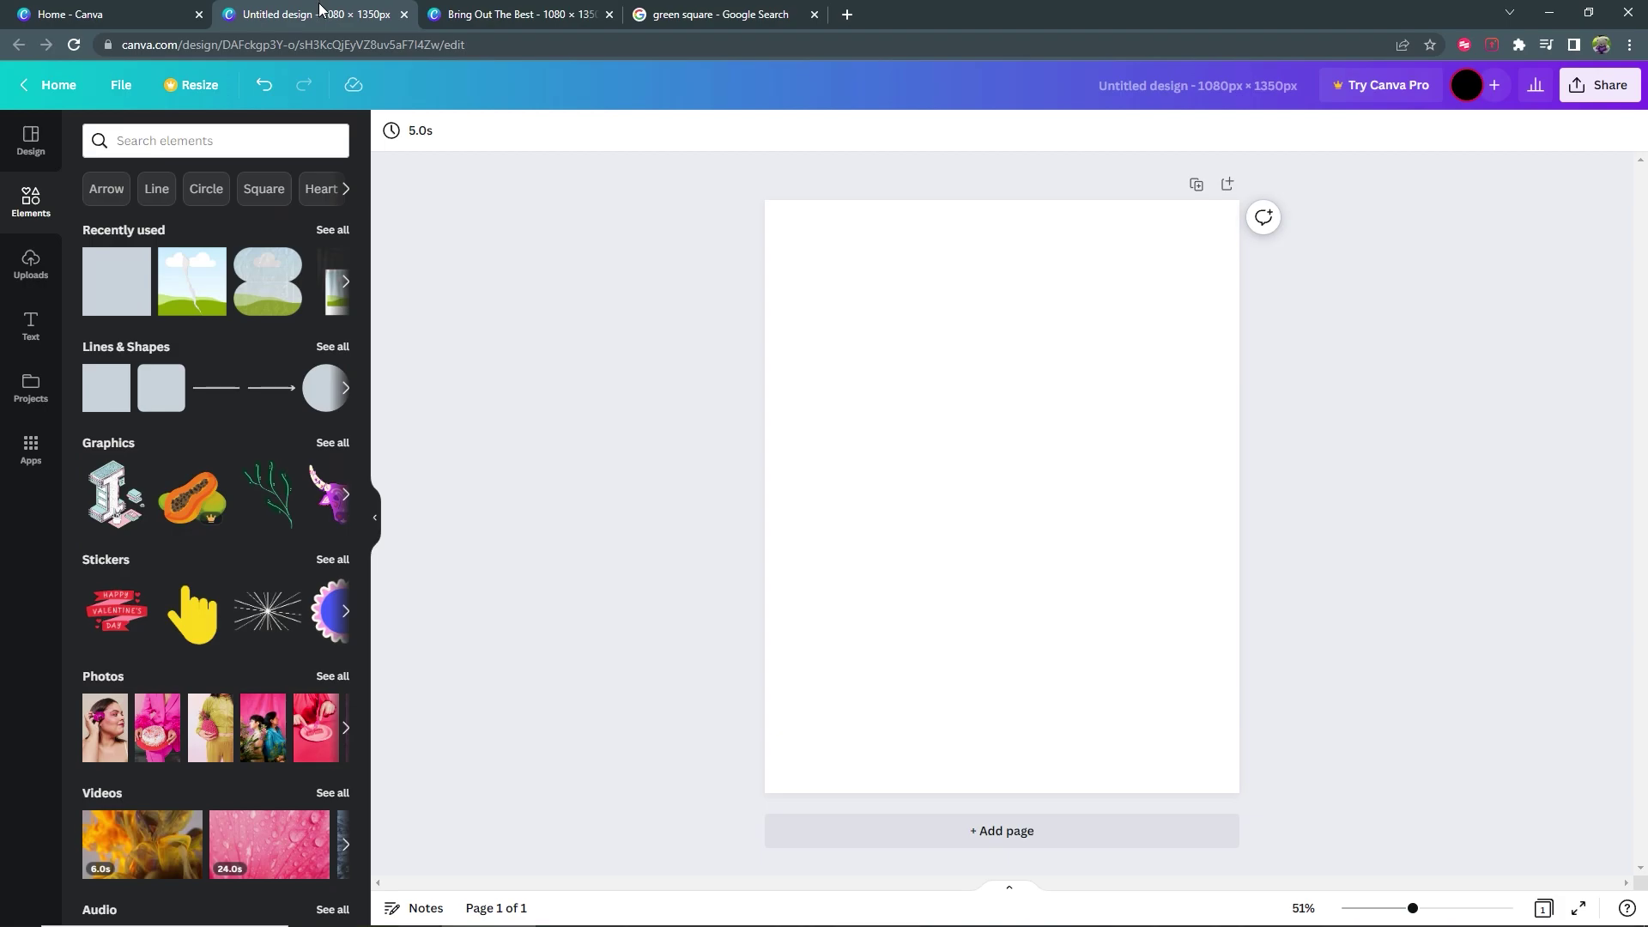
{"action": "left_click", "coordinate": [28, 265]}
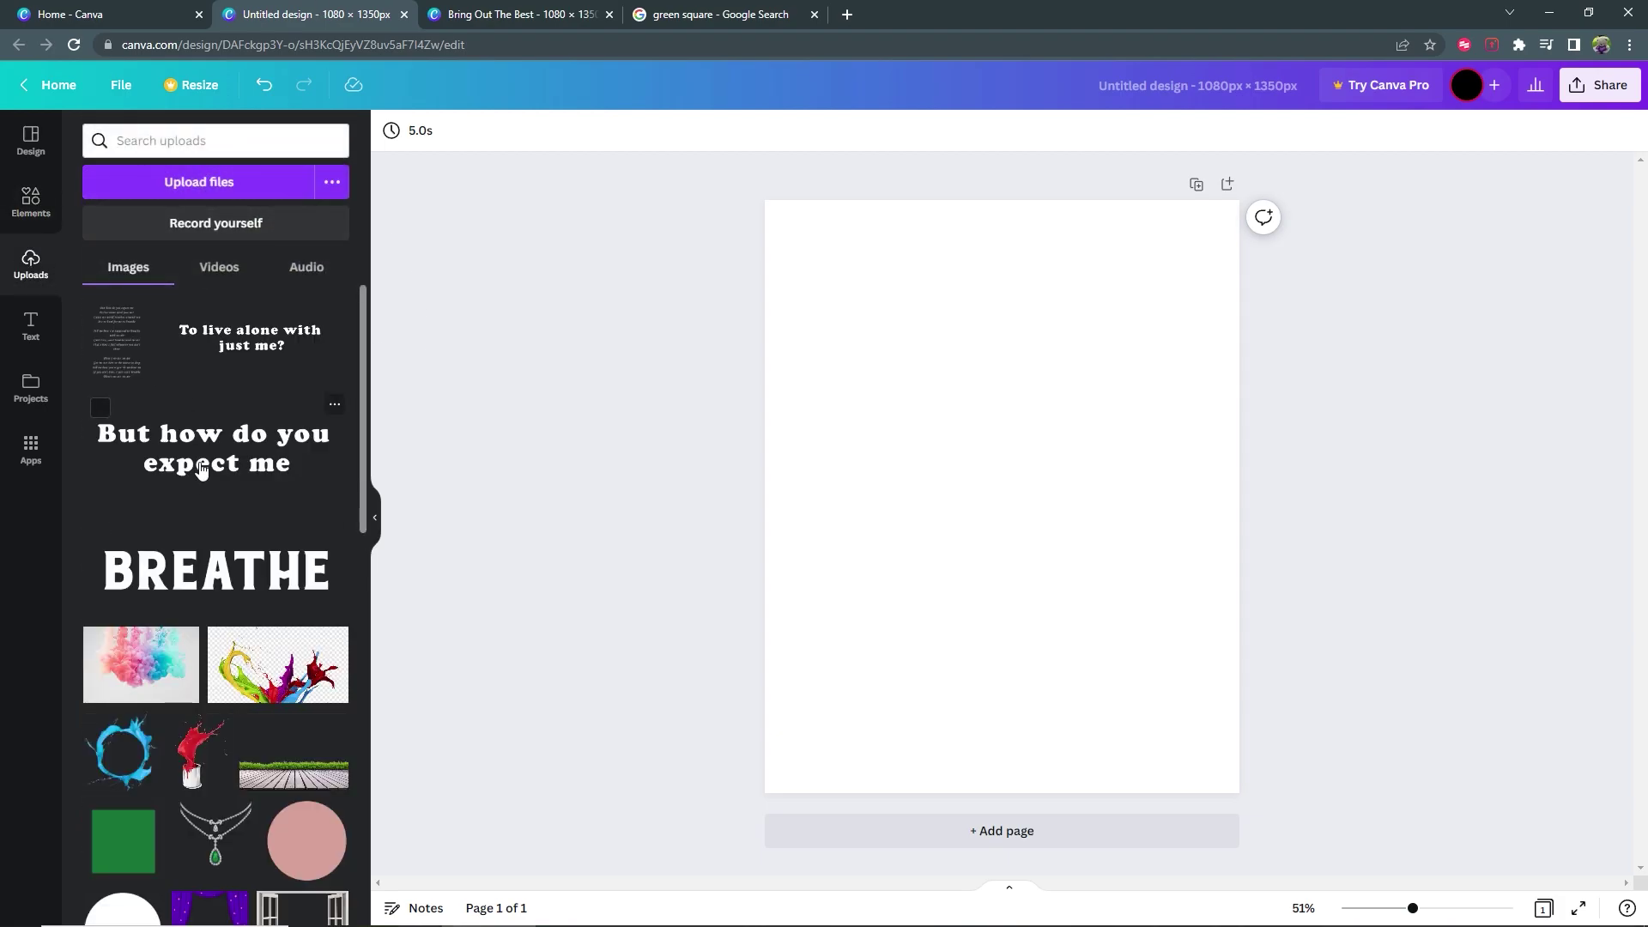
{"action": "scroll", "coordinate": [201, 467], "scroll_direction": "down", "scroll_amount": 5}
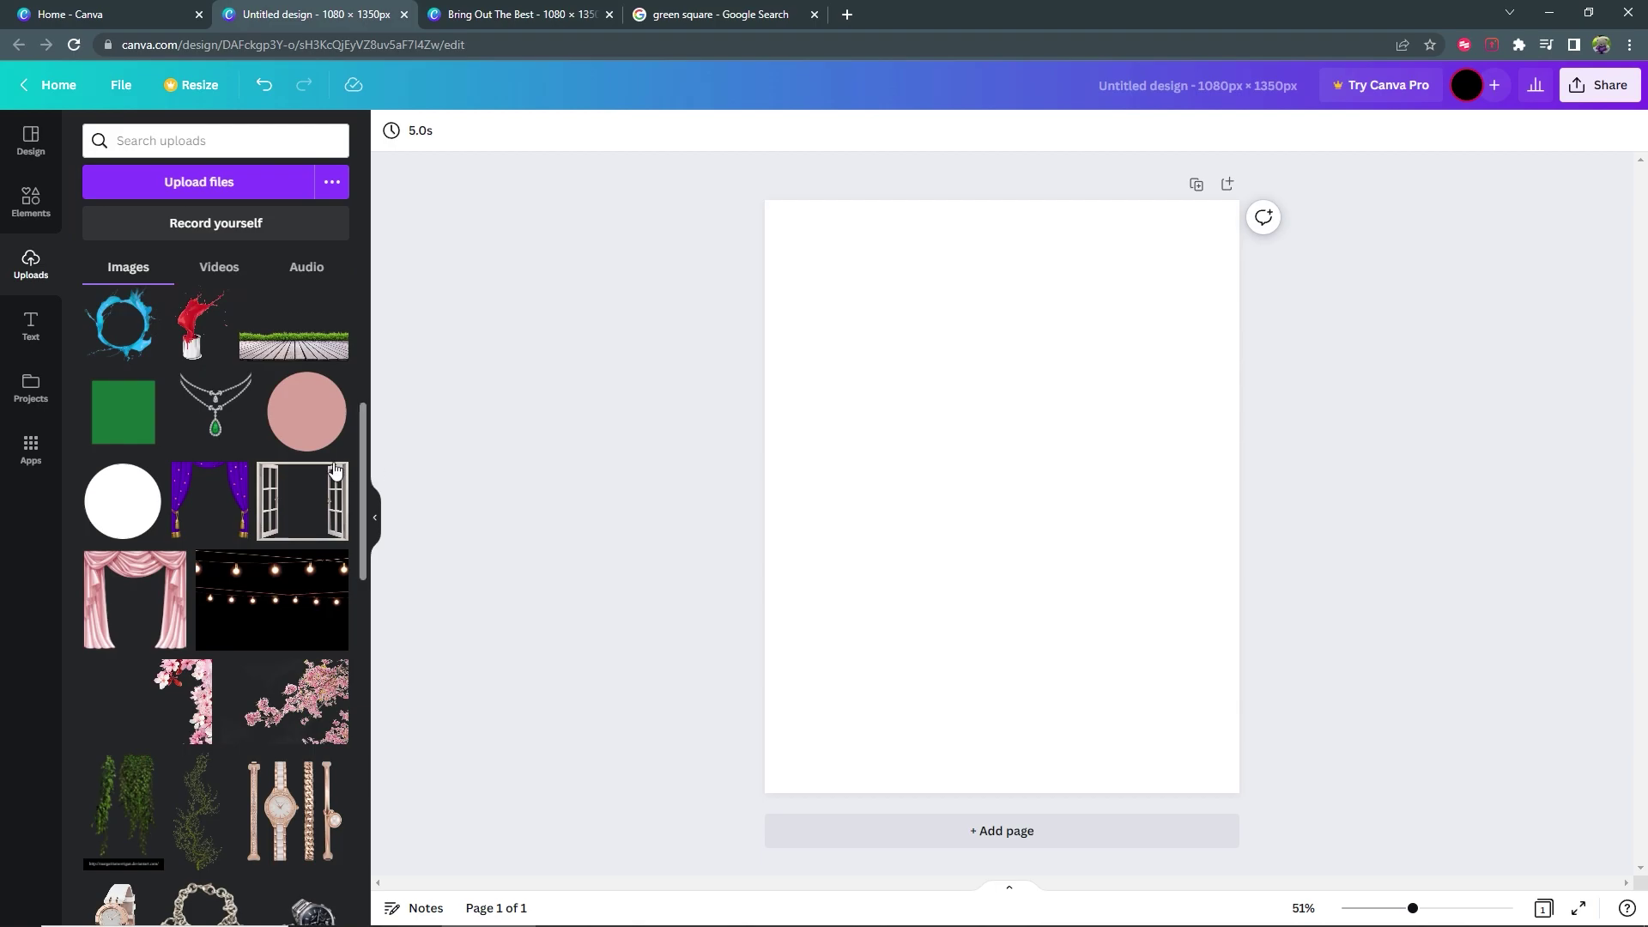
{"action": "left_click", "coordinate": [26, 199]}
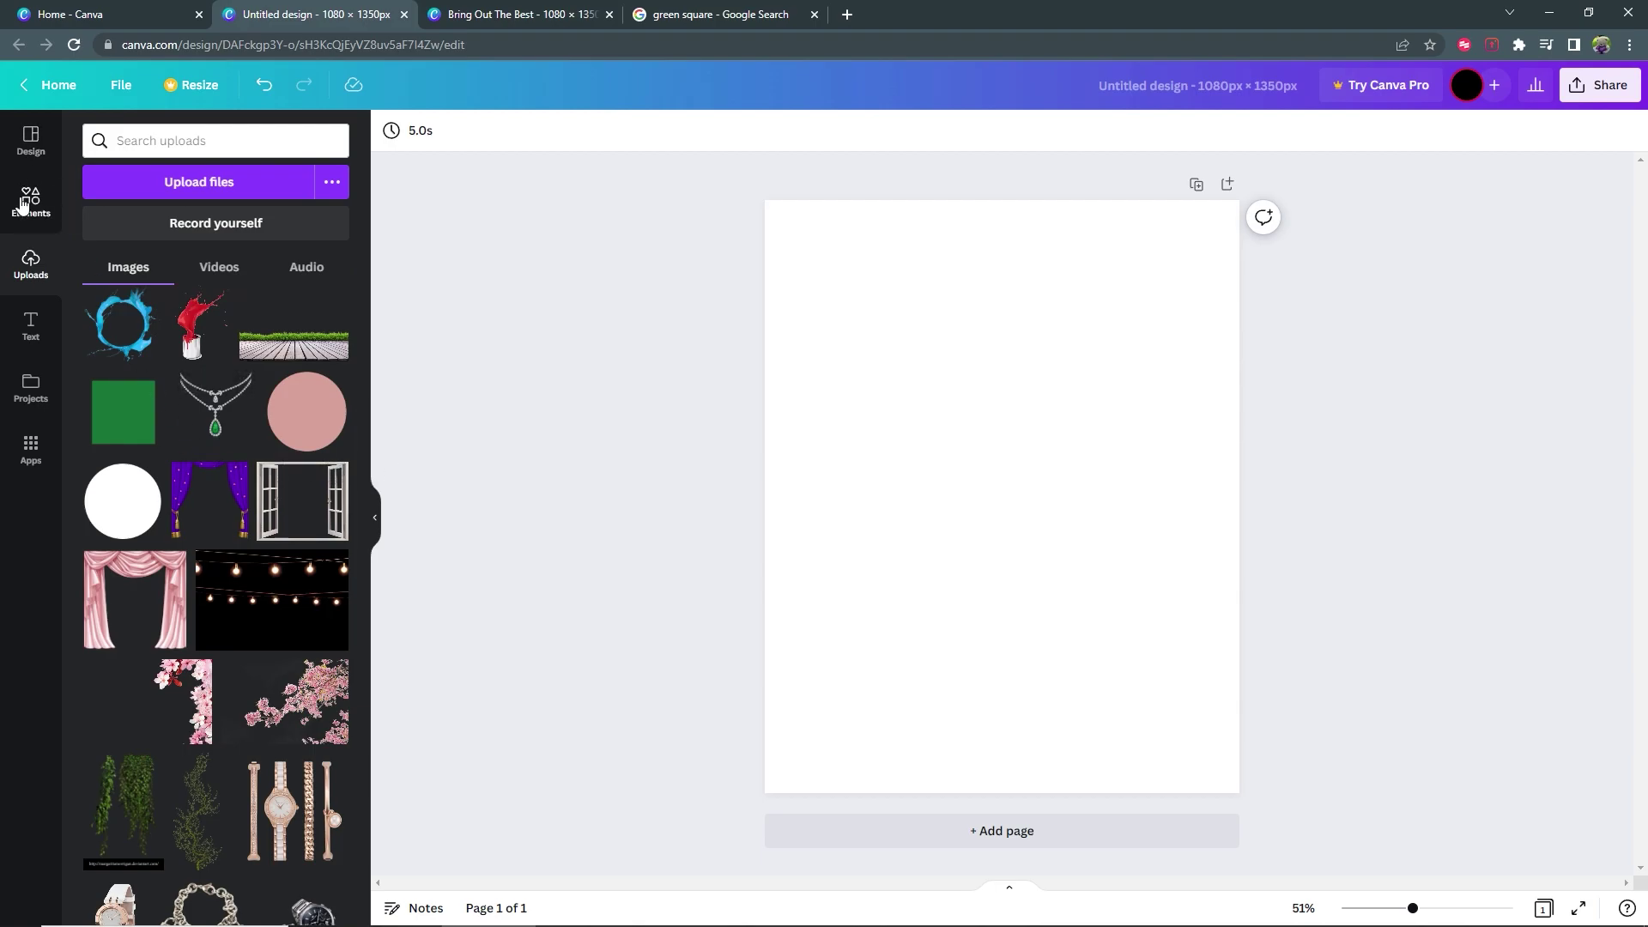
{"action": "left_click", "coordinate": [135, 259]}
Step: Move the grey square to the top-left corner and stretch it to cover the page
{"action": "left_click", "coordinate": [780, 489]}
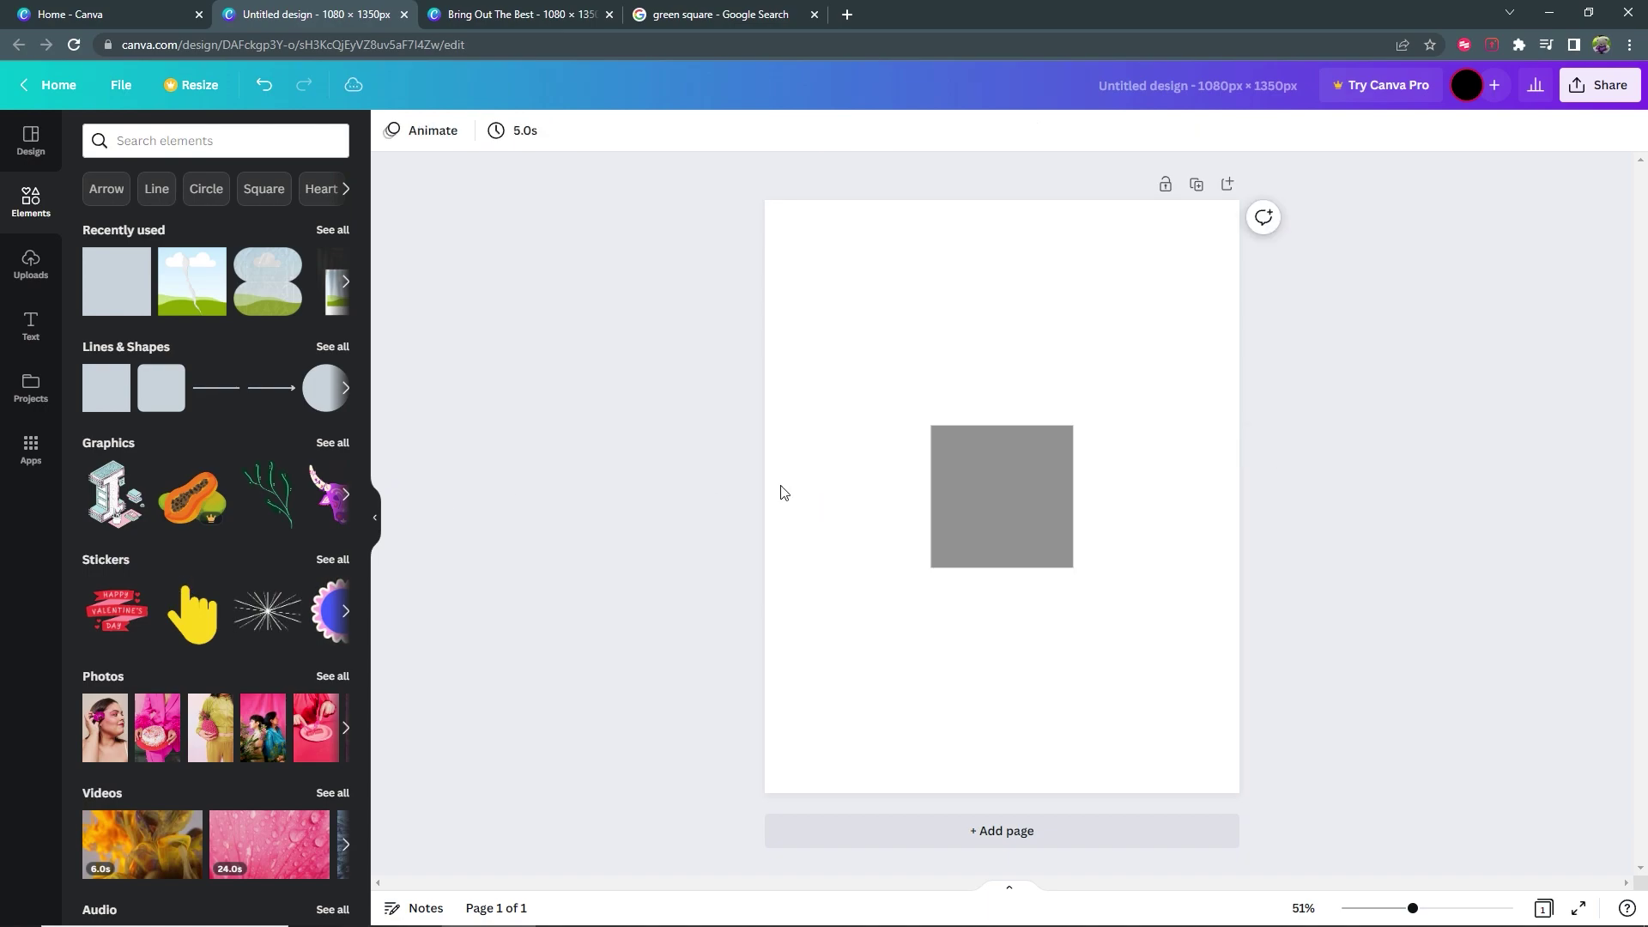
{"action": "left_click", "coordinate": [1016, 479]}
{"action": "left_click_drag", "start_coordinate": [1015, 478], "coordinate": [850, 245]}
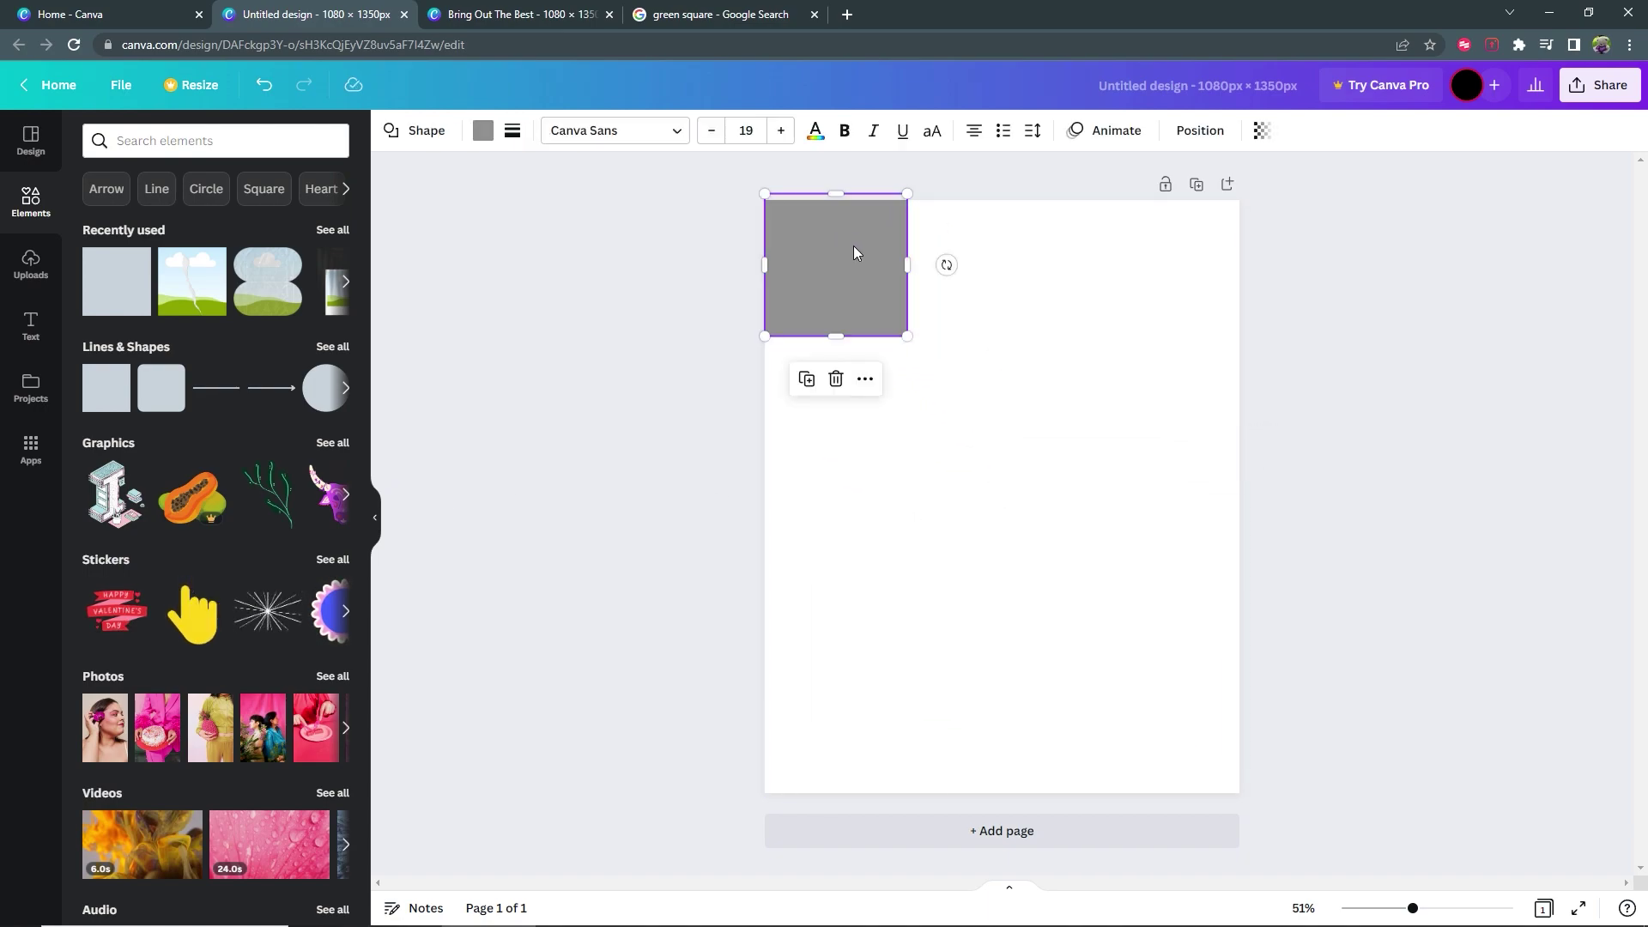
{"action": "left_click_drag", "start_coordinate": [896, 333], "coordinate": [1251, 797]}
{"action": "left_click", "coordinate": [639, 395]}
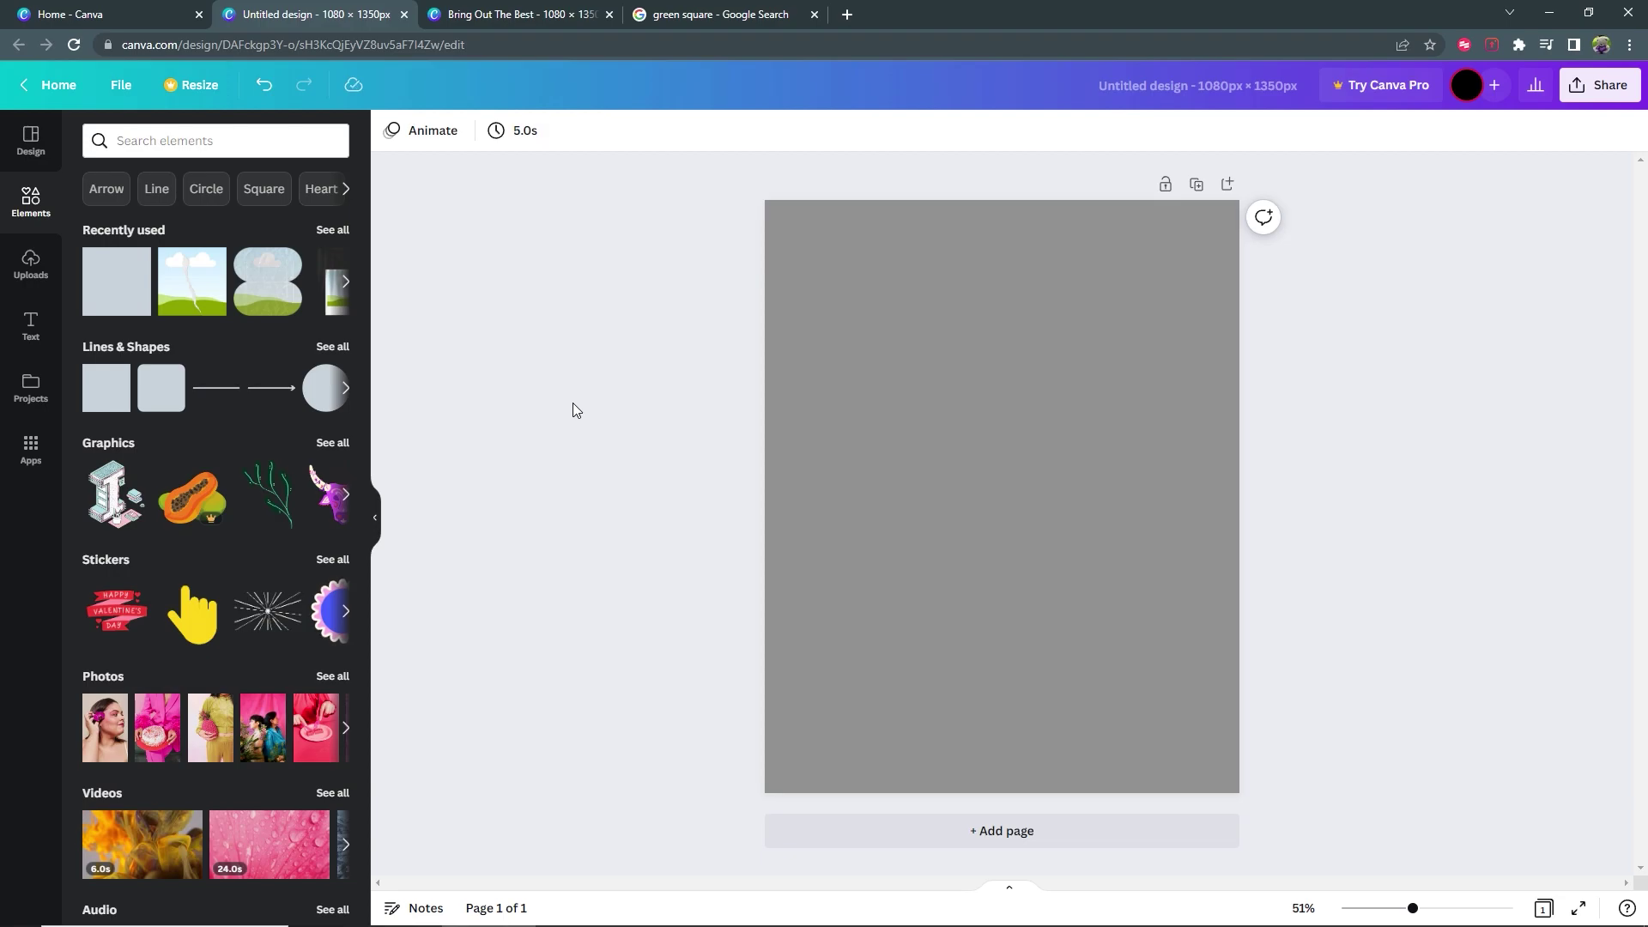
Step: Add the uploaded emerald necklace, nudge it up, and add the green square image
{"action": "left_click", "coordinate": [31, 263]}
{"action": "left_click", "coordinate": [242, 355]}
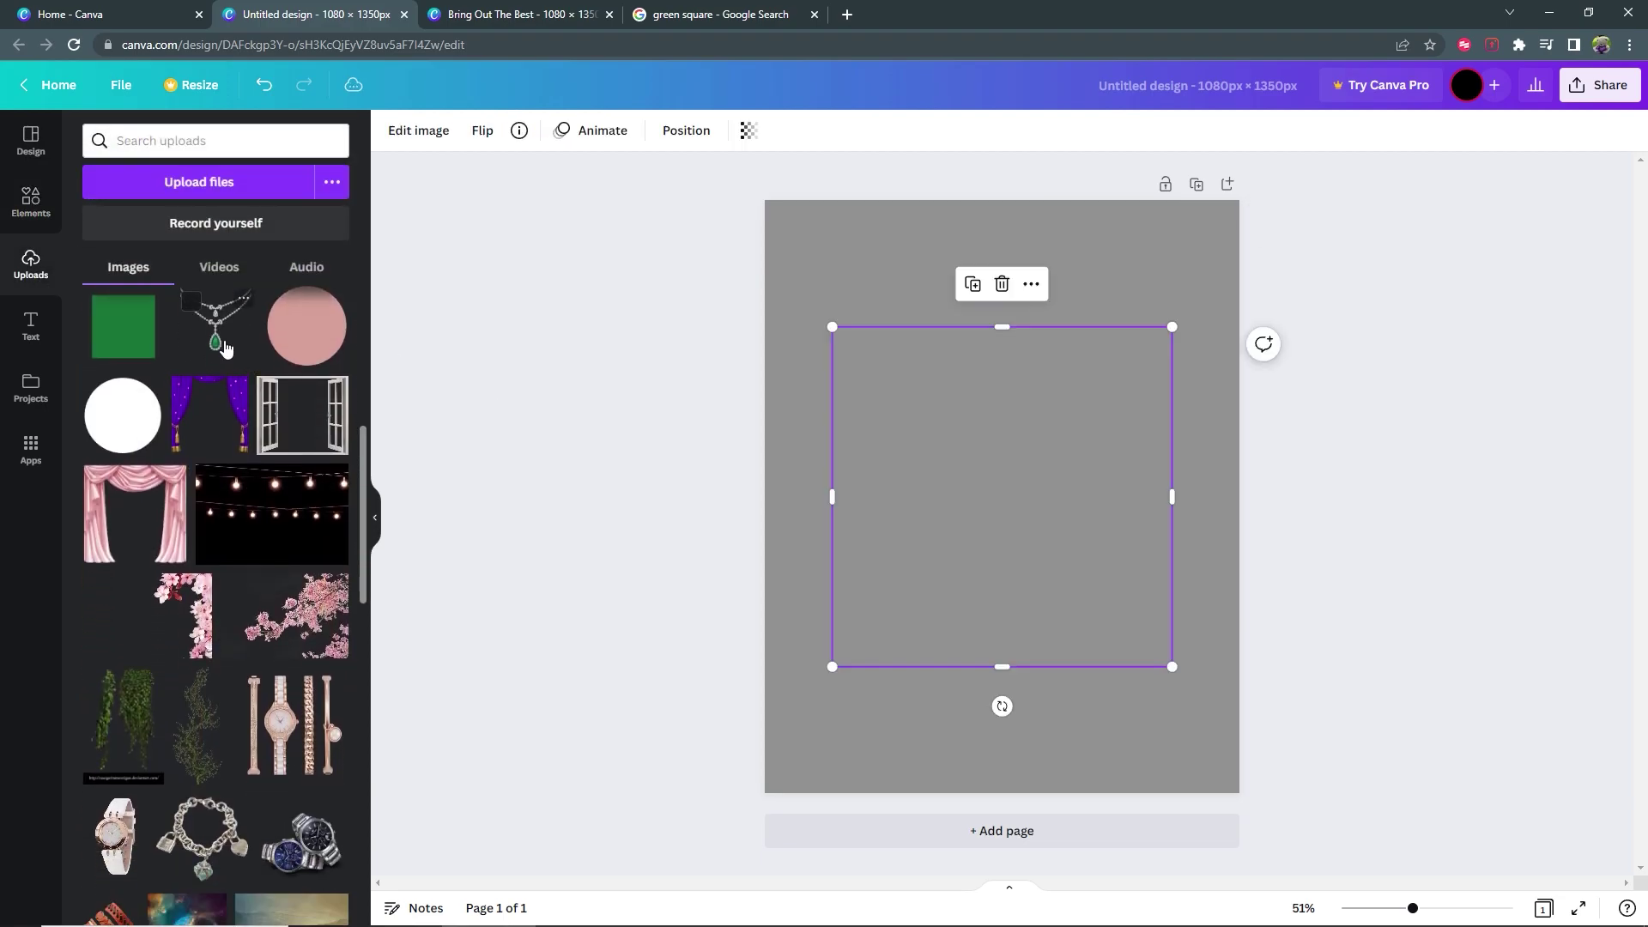
{"action": "mouse_move", "coordinate": [1006, 455]}
{"action": "left_mouse_down"}
{"action": "mouse_move", "coordinate": [1034, 457]}
{"action": "mouse_move", "coordinate": [1001, 440]}
{"action": "left_mouse_up"}
{"action": "left_click", "coordinate": [624, 444]}
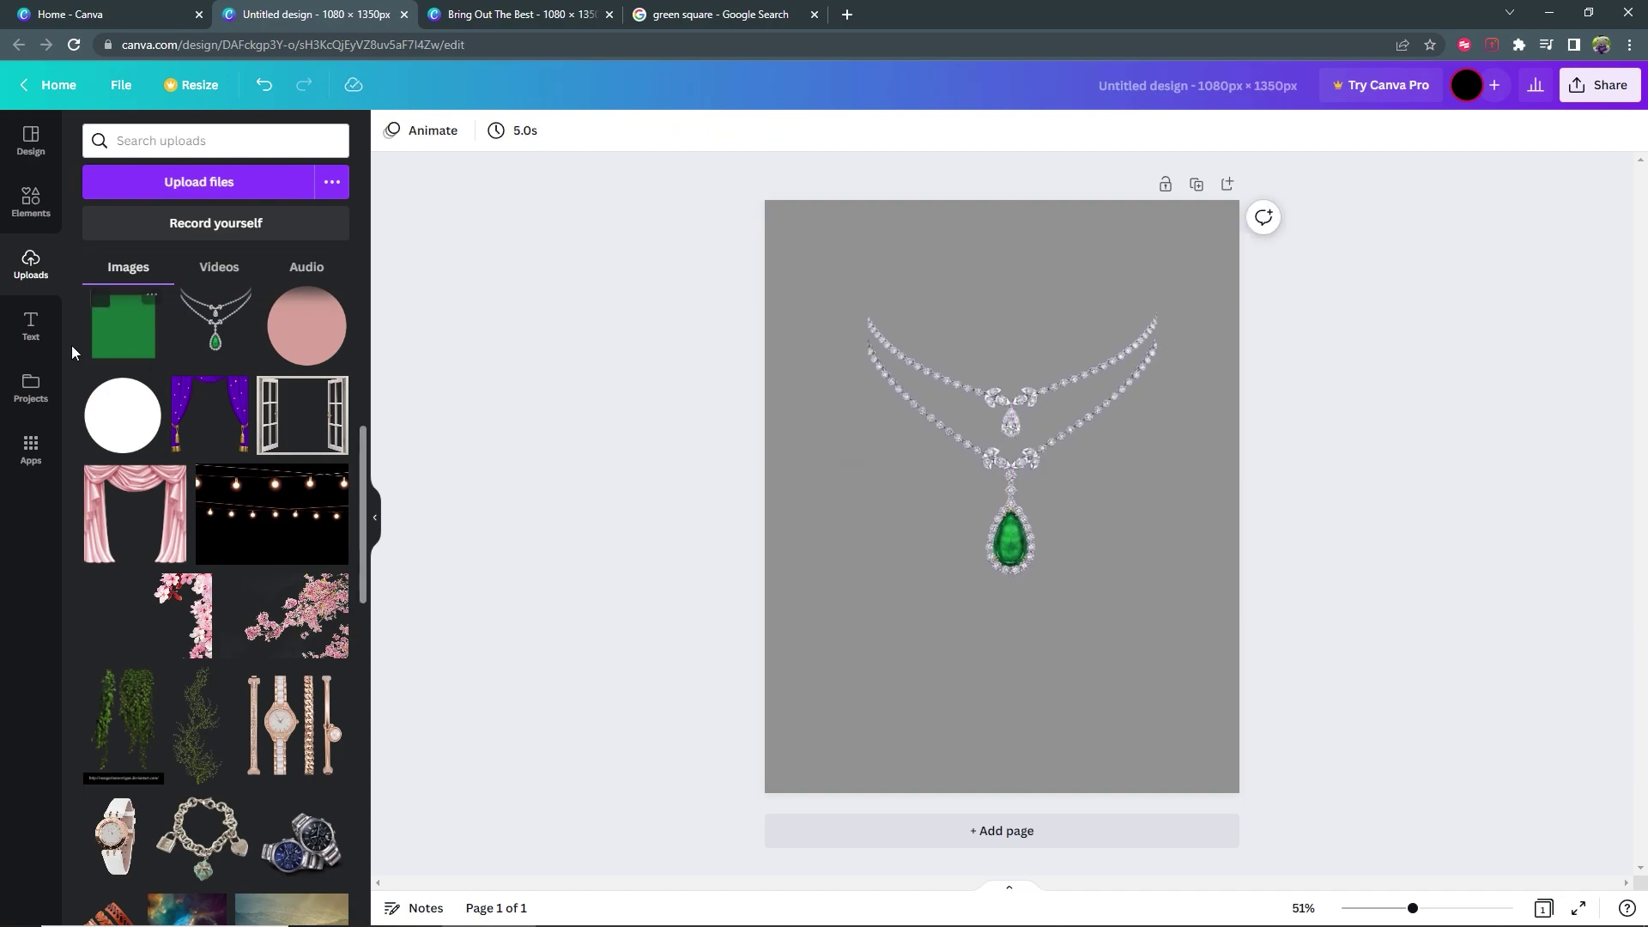
{"action": "left_click", "coordinate": [110, 342]}
Step: Shrink the green square and place it at the page's upper-left edge
{"action": "left_click_drag", "start_coordinate": [1000, 537], "coordinate": [789, 364]}
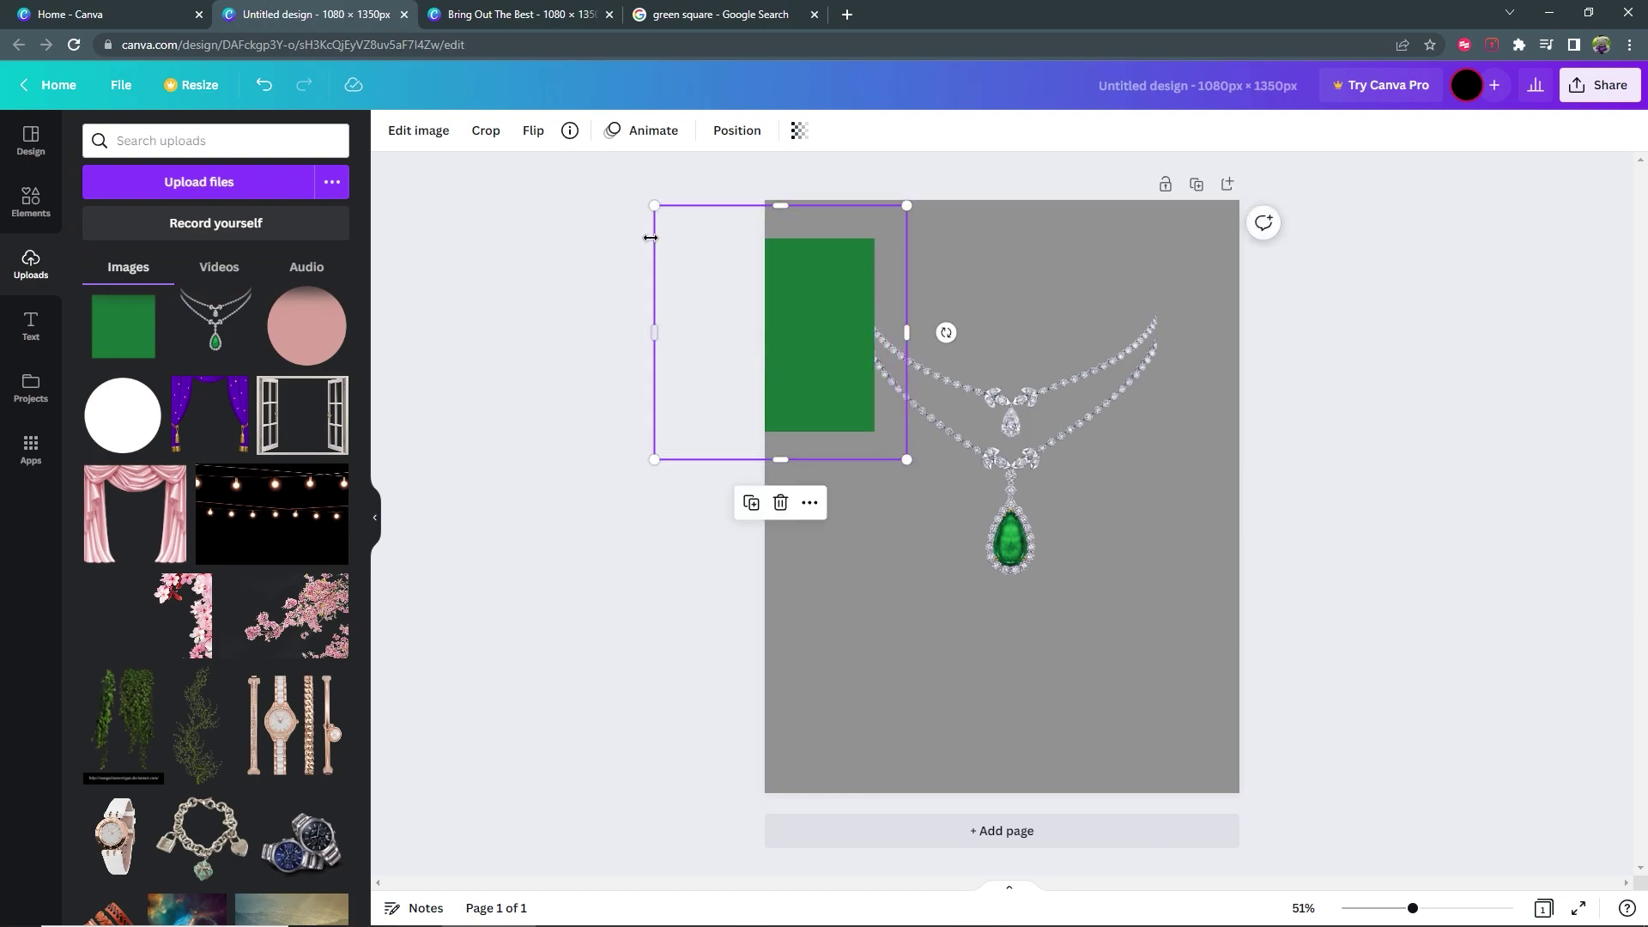
{"action": "left_click_drag", "start_coordinate": [649, 209], "coordinate": [746, 284]}
{"action": "mouse_move", "coordinate": [837, 365]}
{"action": "left_mouse_down"}
{"action": "mouse_move", "coordinate": [828, 350]}
{"action": "mouse_move", "coordinate": [846, 355]}
{"action": "left_mouse_up"}
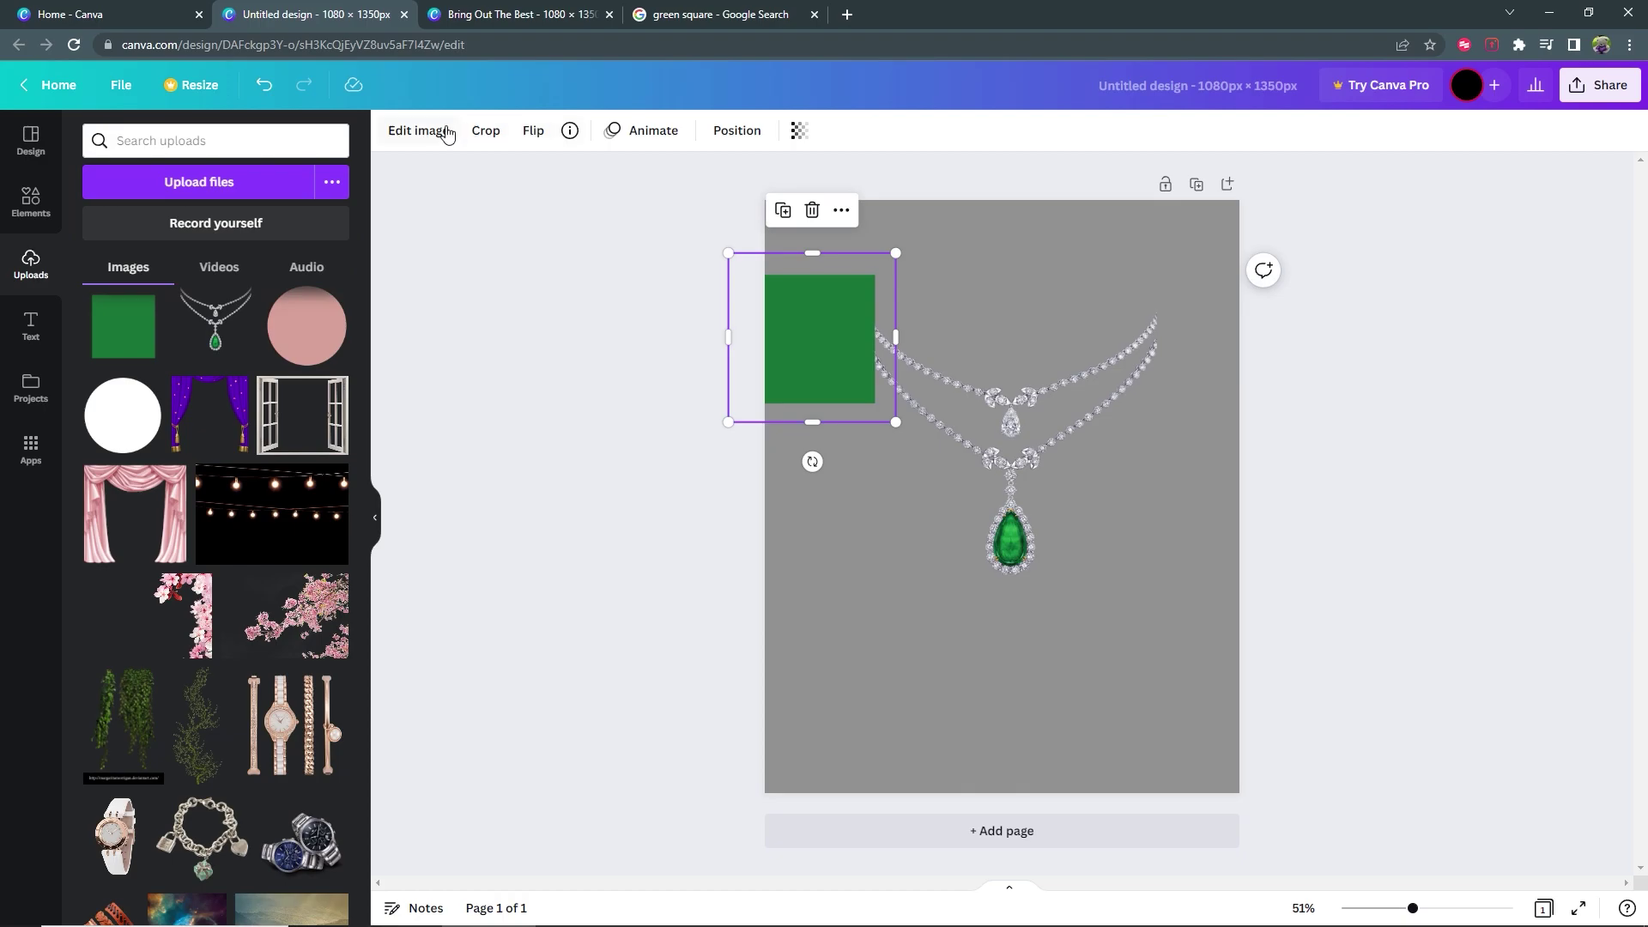
Step: Give the green square a Drop shadow with offset 3 and blur 11
{"action": "left_click", "coordinate": [419, 133]}
{"action": "left_click", "coordinate": [213, 291]}
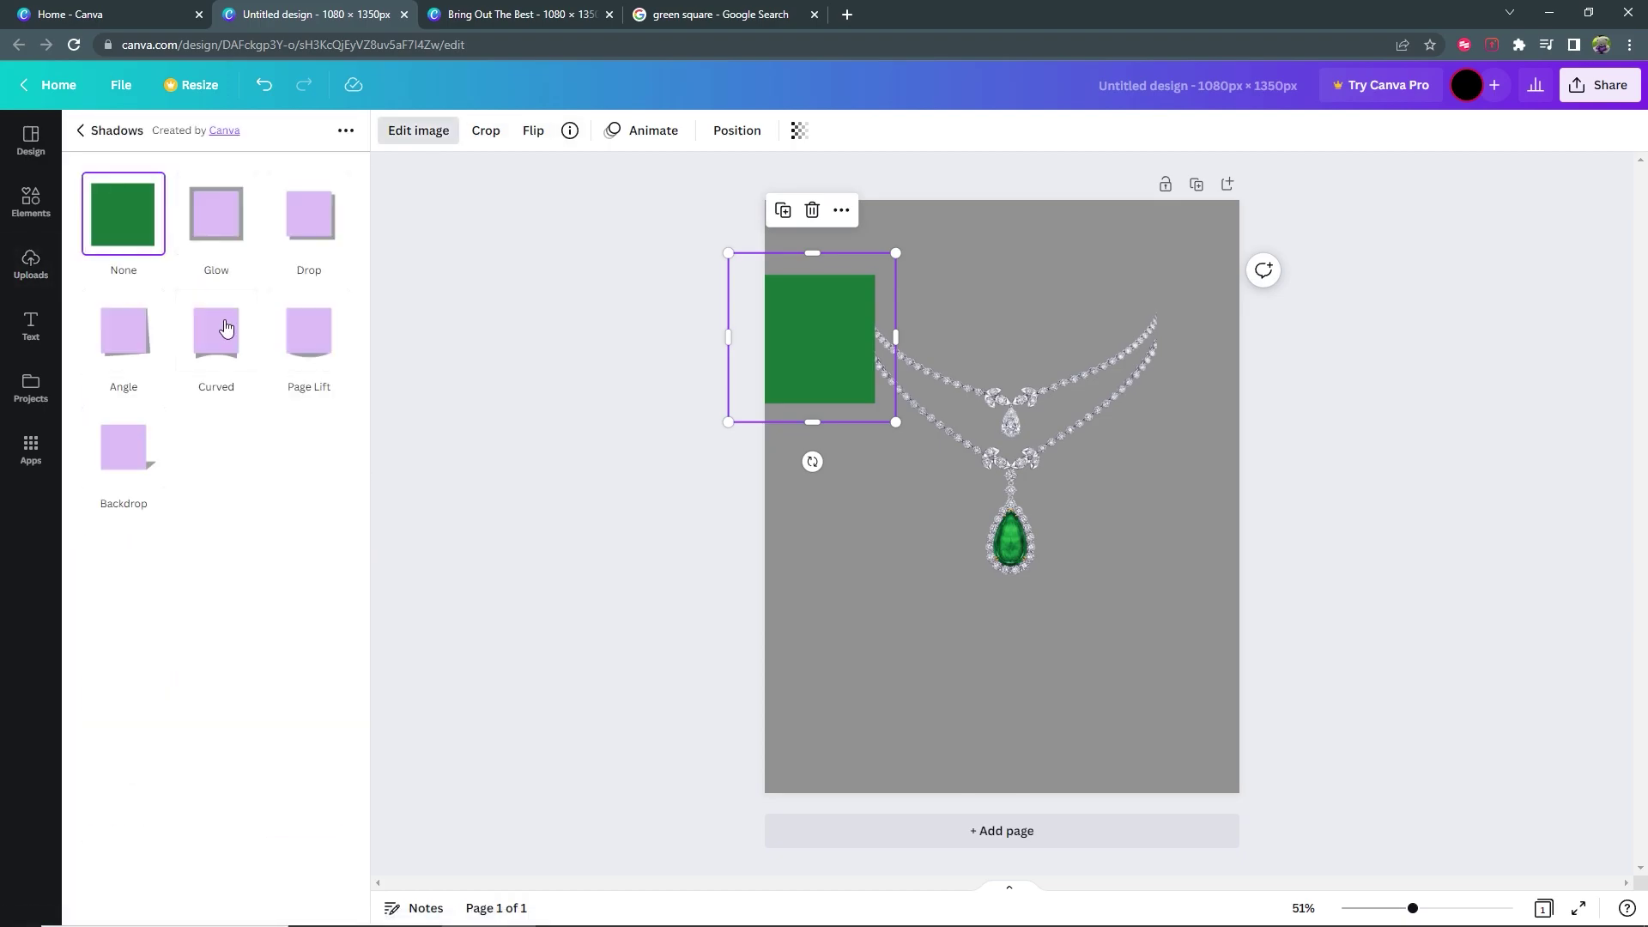
{"action": "left_click", "coordinate": [309, 214]}
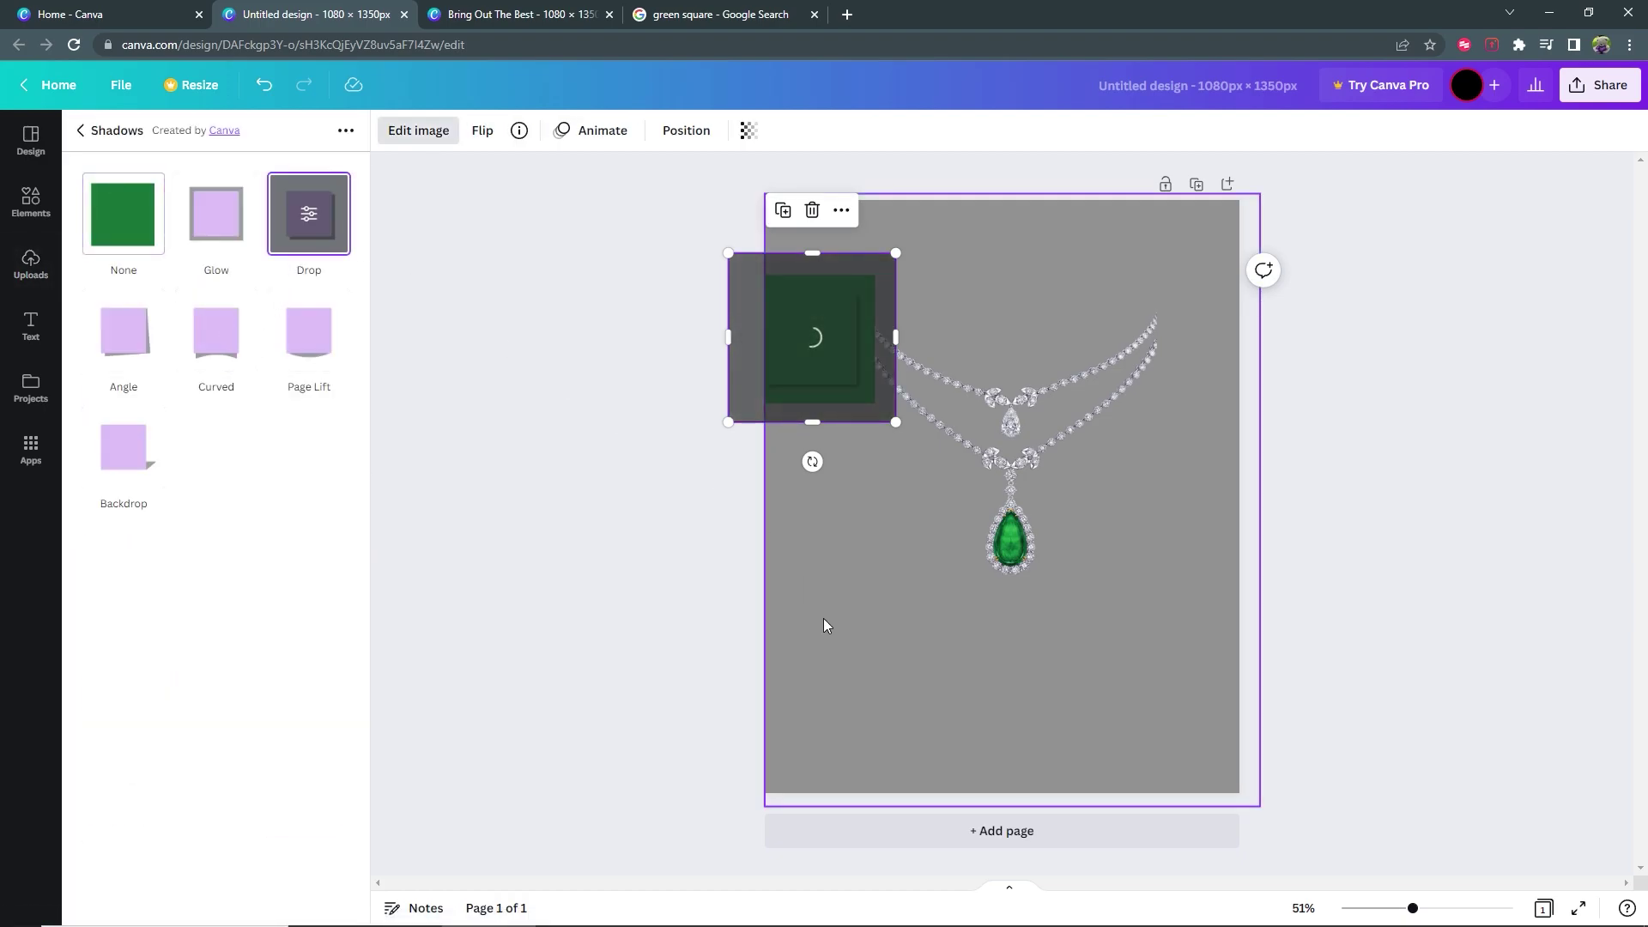
{"action": "left_click", "coordinate": [310, 218]}
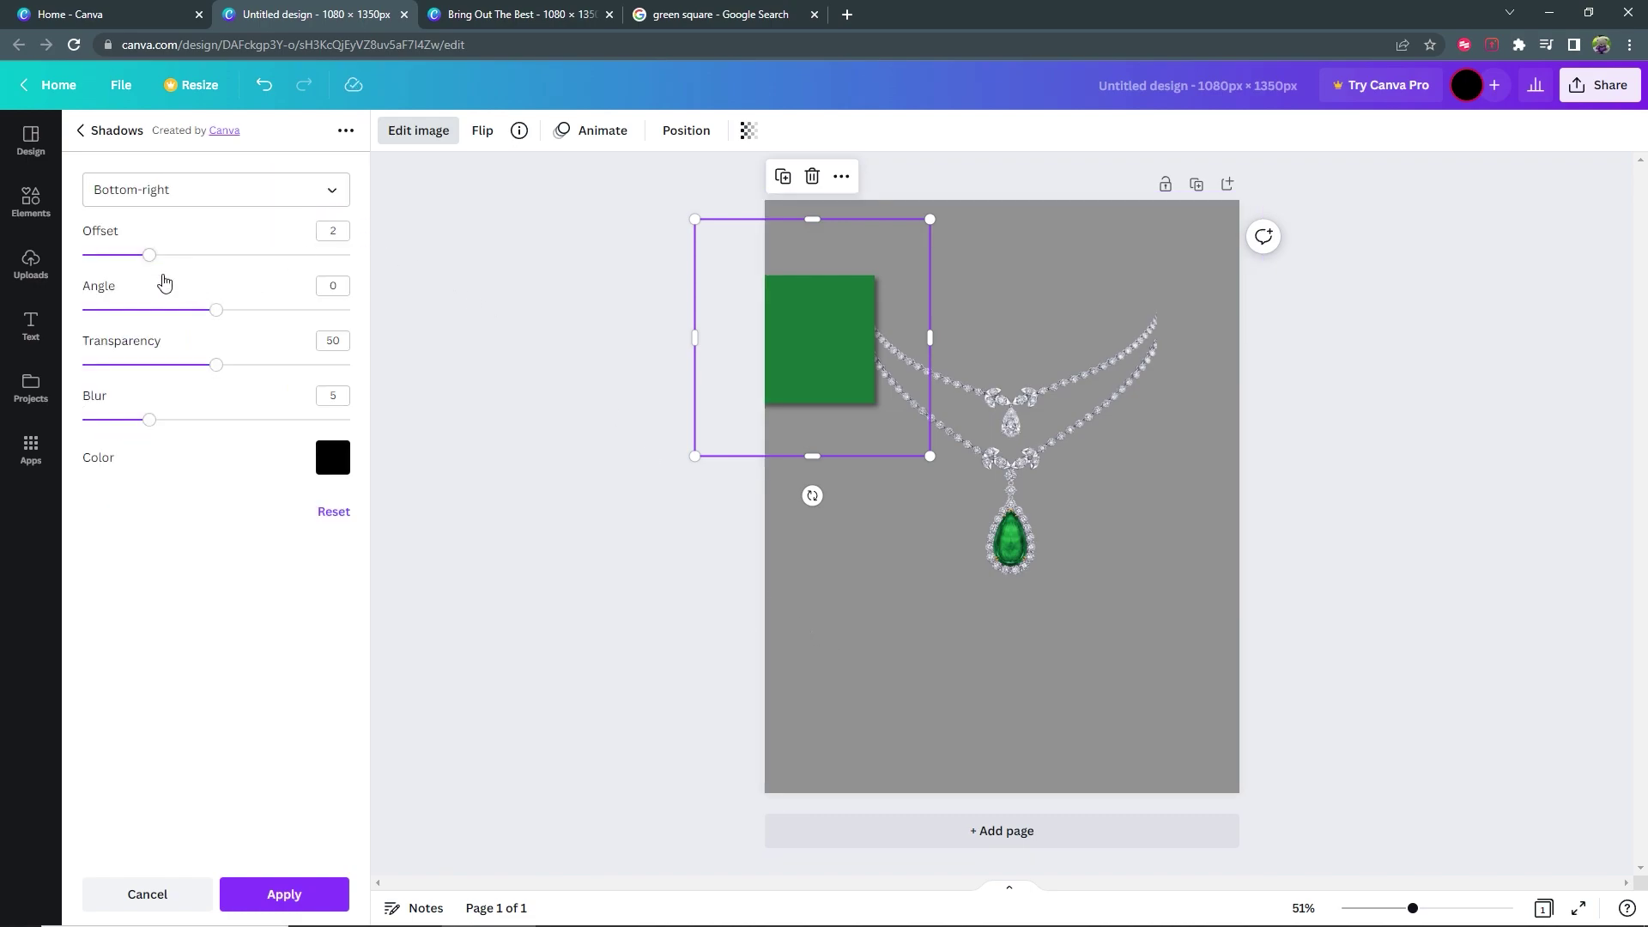
{"action": "left_click_drag", "start_coordinate": [153, 420], "coordinate": [190, 419]}
{"action": "left_click_drag", "start_coordinate": [149, 255], "coordinate": [183, 255]}
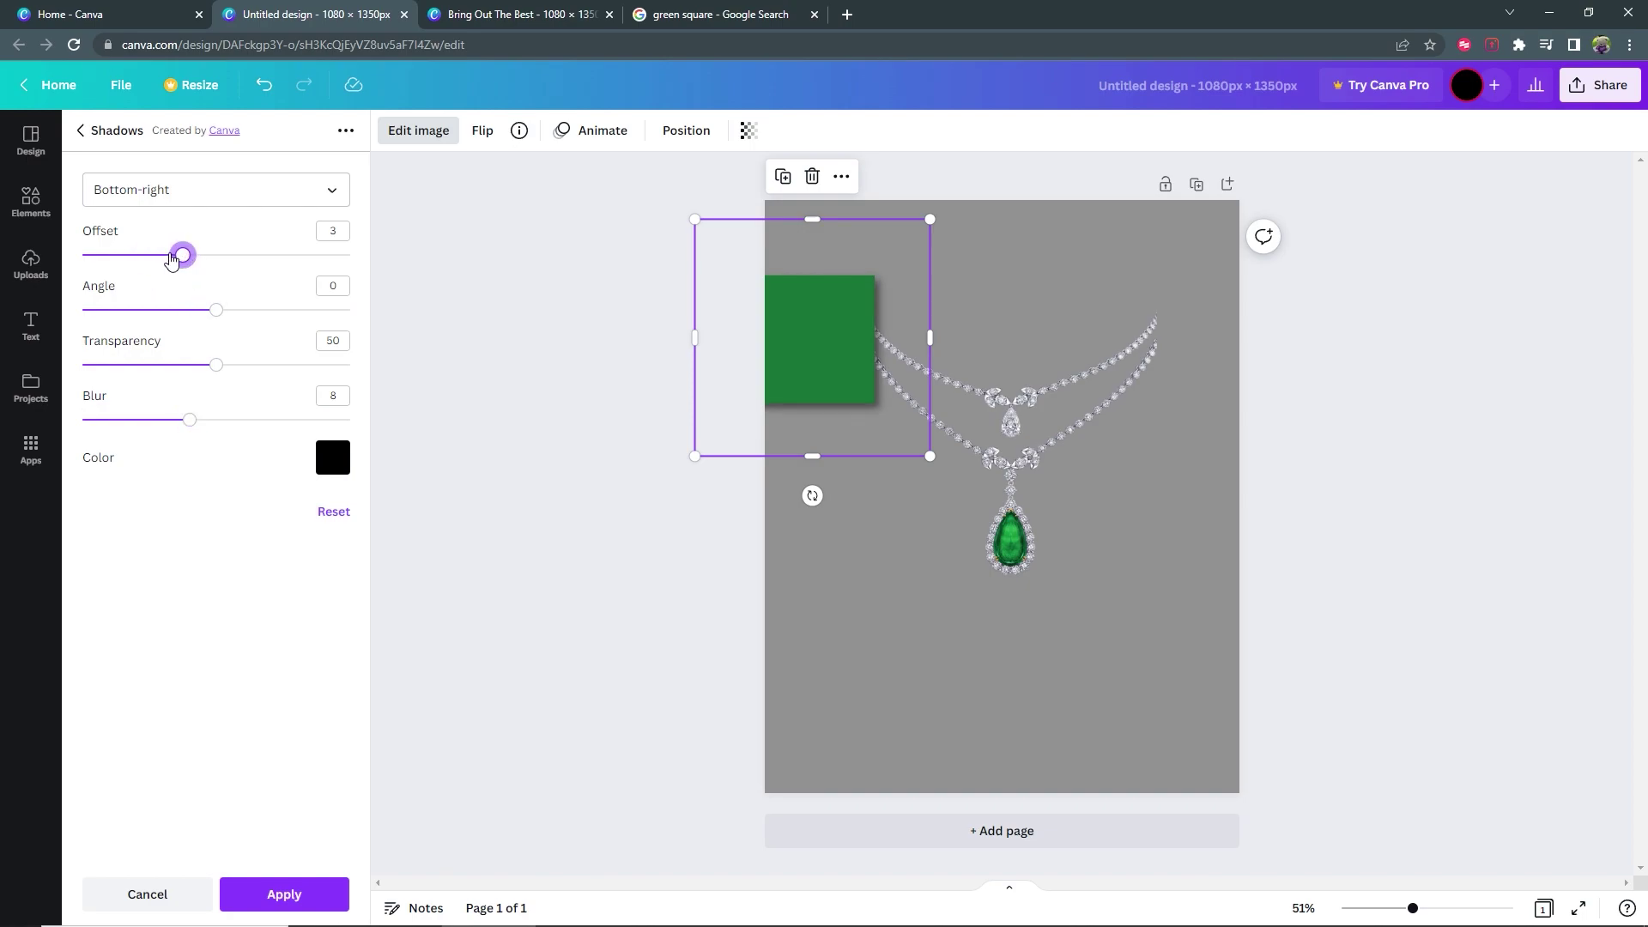
{"action": "mouse_move", "coordinate": [177, 258]}
{"action": "left_mouse_down"}
{"action": "mouse_move", "coordinate": [163, 259]}
{"action": "mouse_move", "coordinate": [184, 257]}
{"action": "left_mouse_up"}
{"action": "left_click_drag", "start_coordinate": [191, 420], "coordinate": [227, 421]}
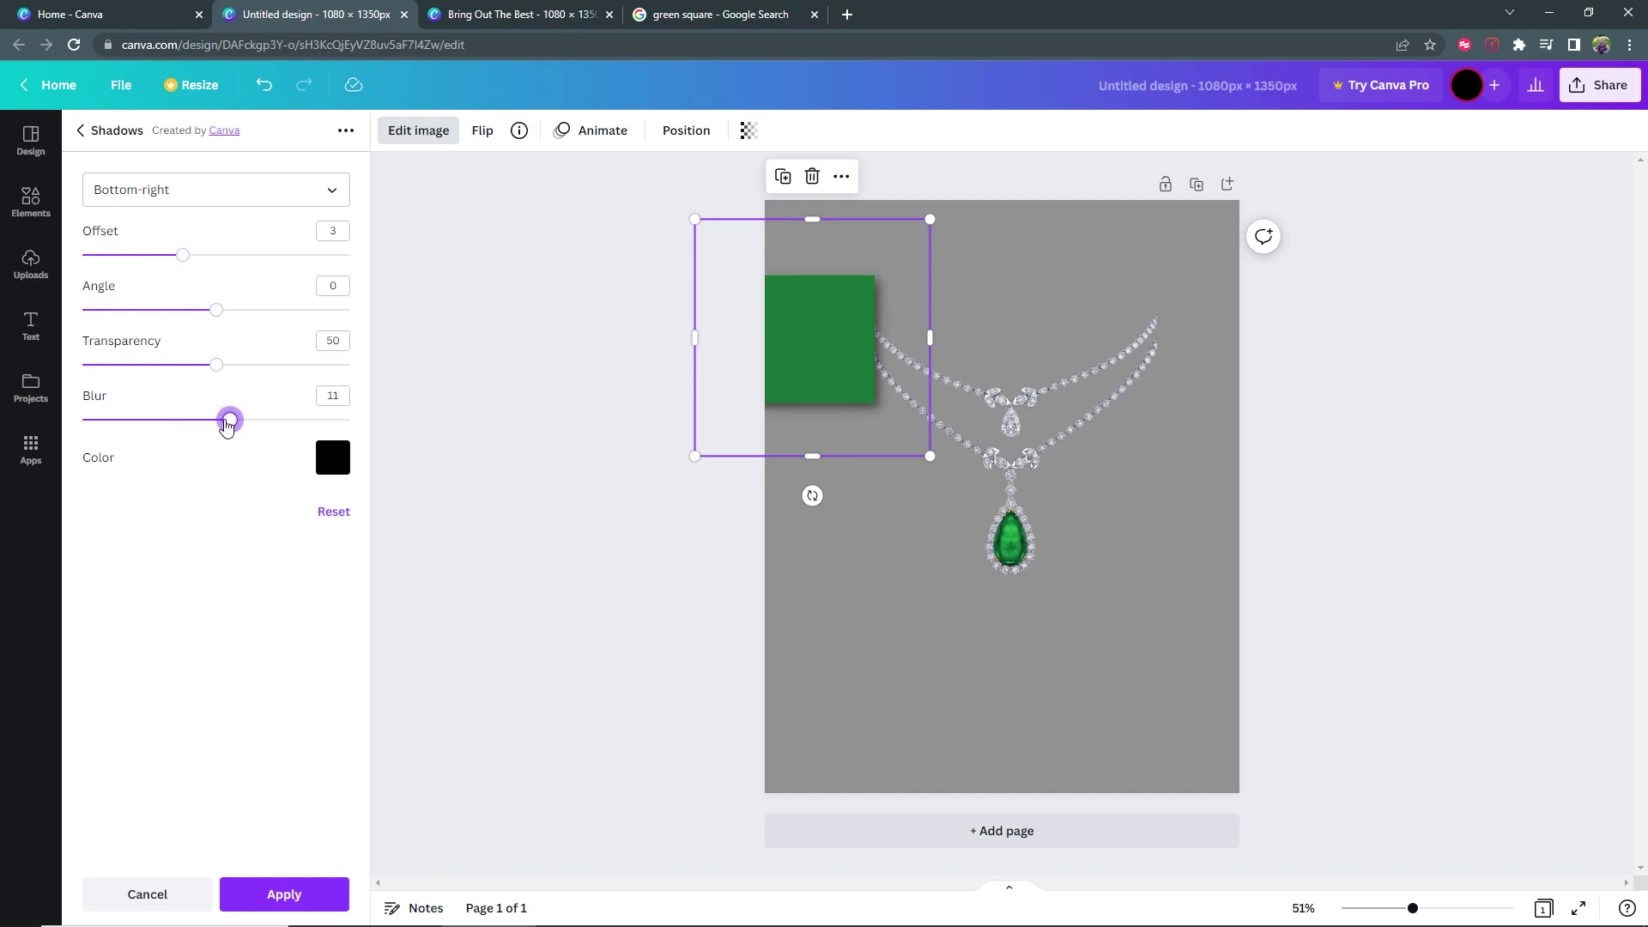
{"action": "left_click", "coordinate": [567, 503]}
{"action": "left_click", "coordinate": [567, 503]}
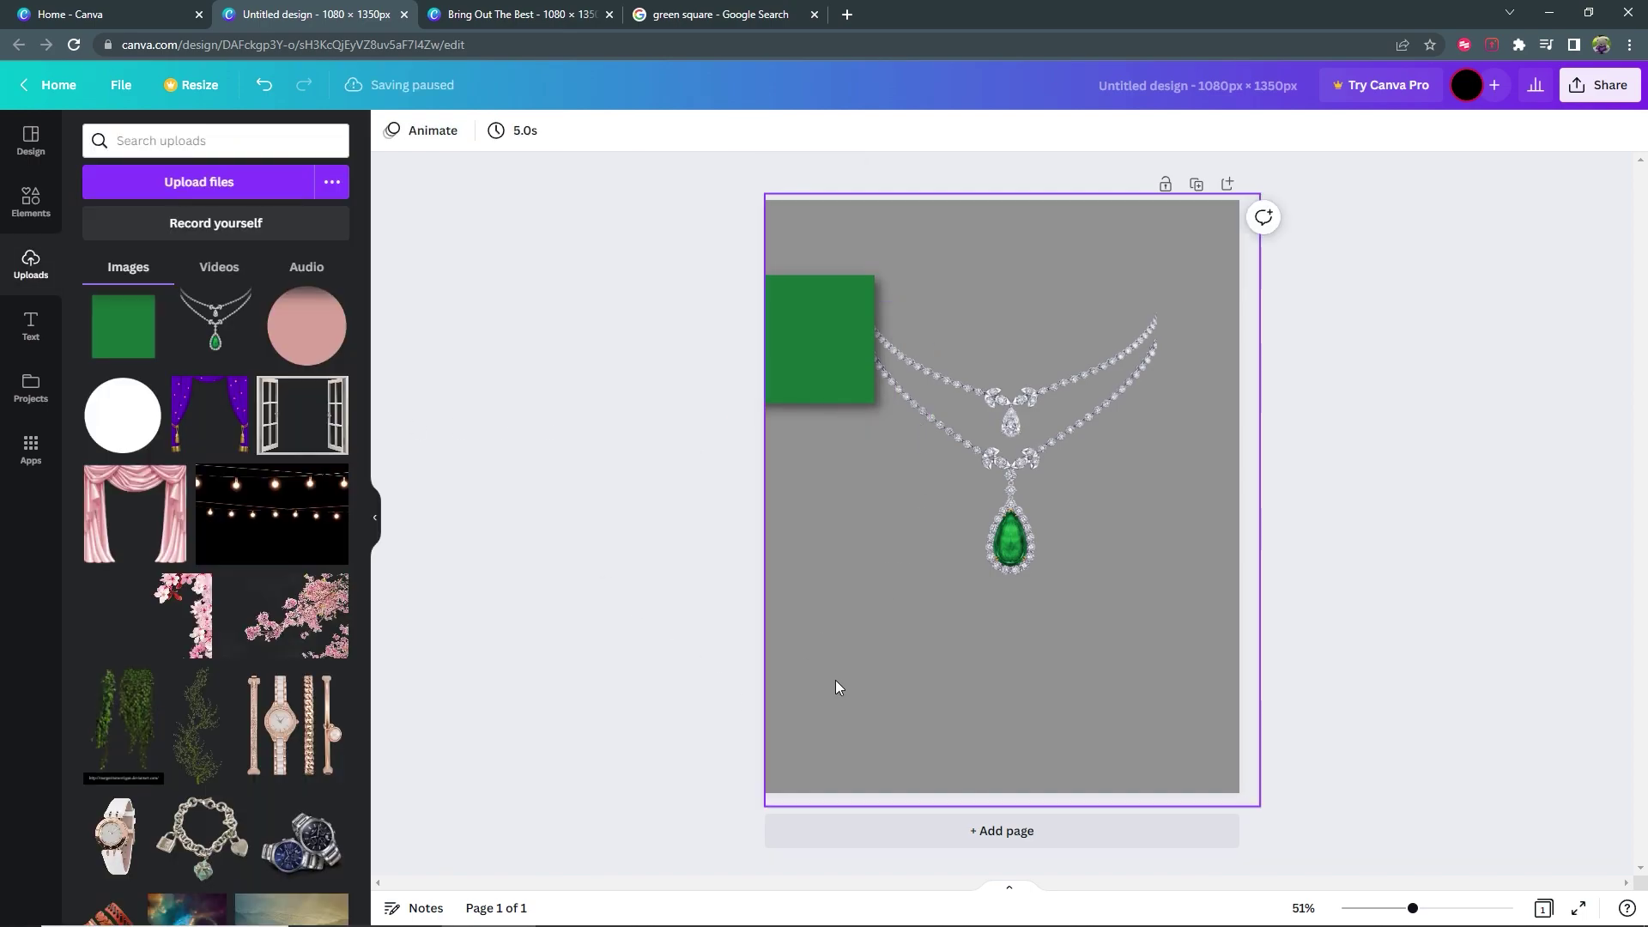
{"action": "left_click", "coordinate": [838, 709]}
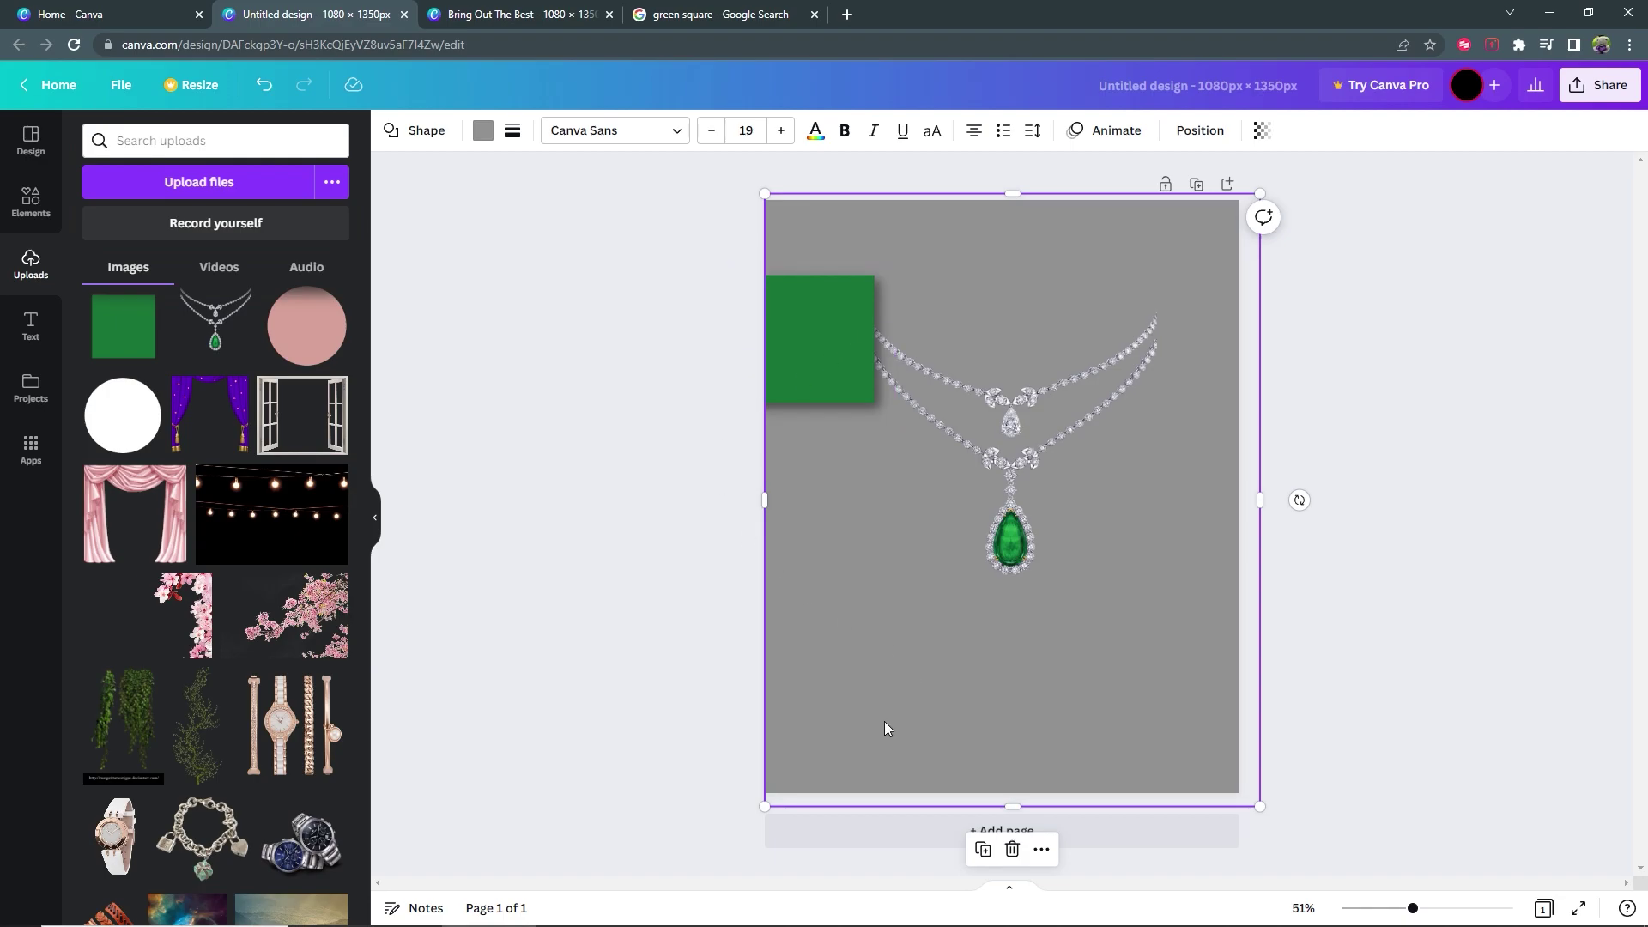
Step: Fill the page background with the green square's colour (#197438) using the eyedropper
{"action": "left_click", "coordinate": [484, 131]}
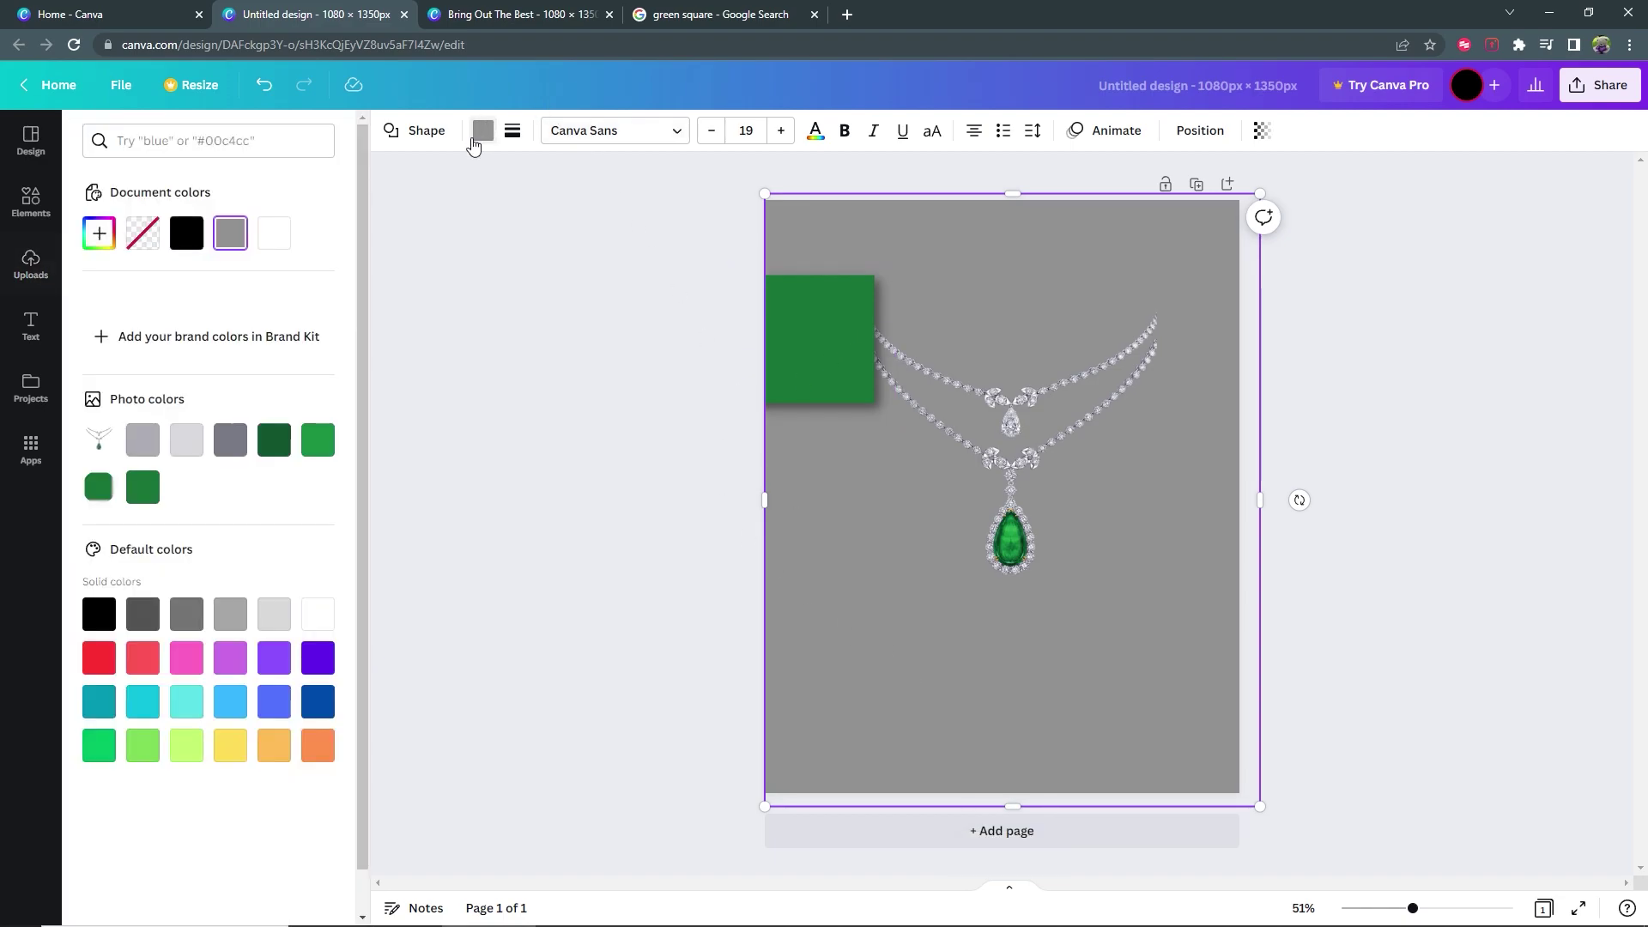
{"action": "left_click", "coordinate": [99, 234]}
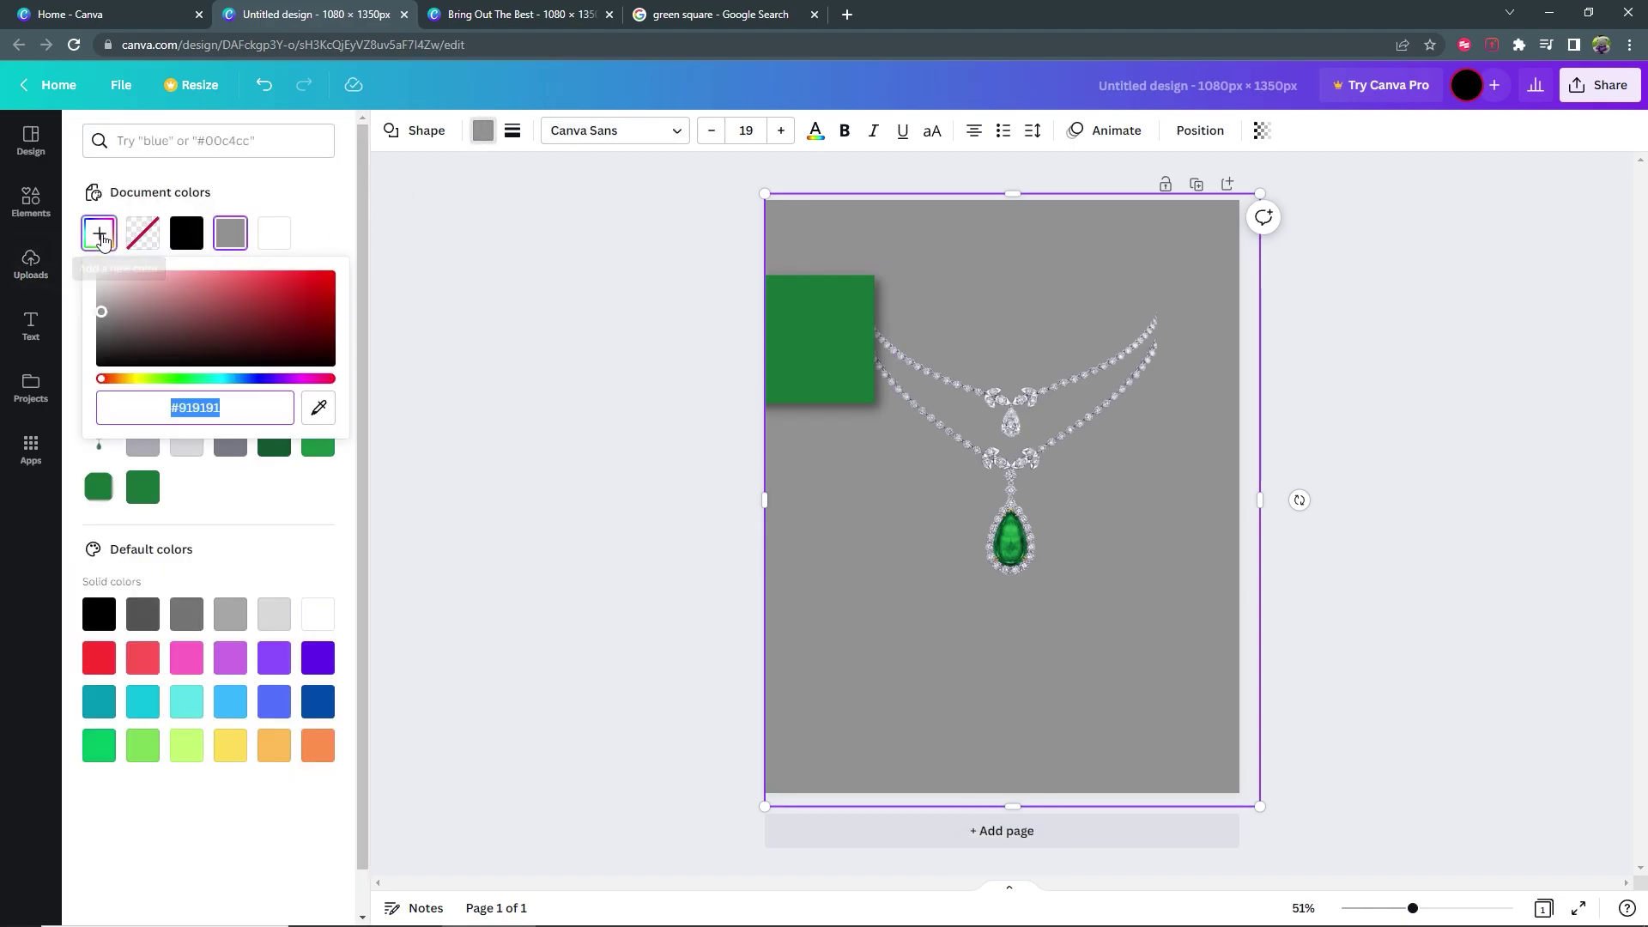
{"action": "left_click", "coordinate": [319, 410]}
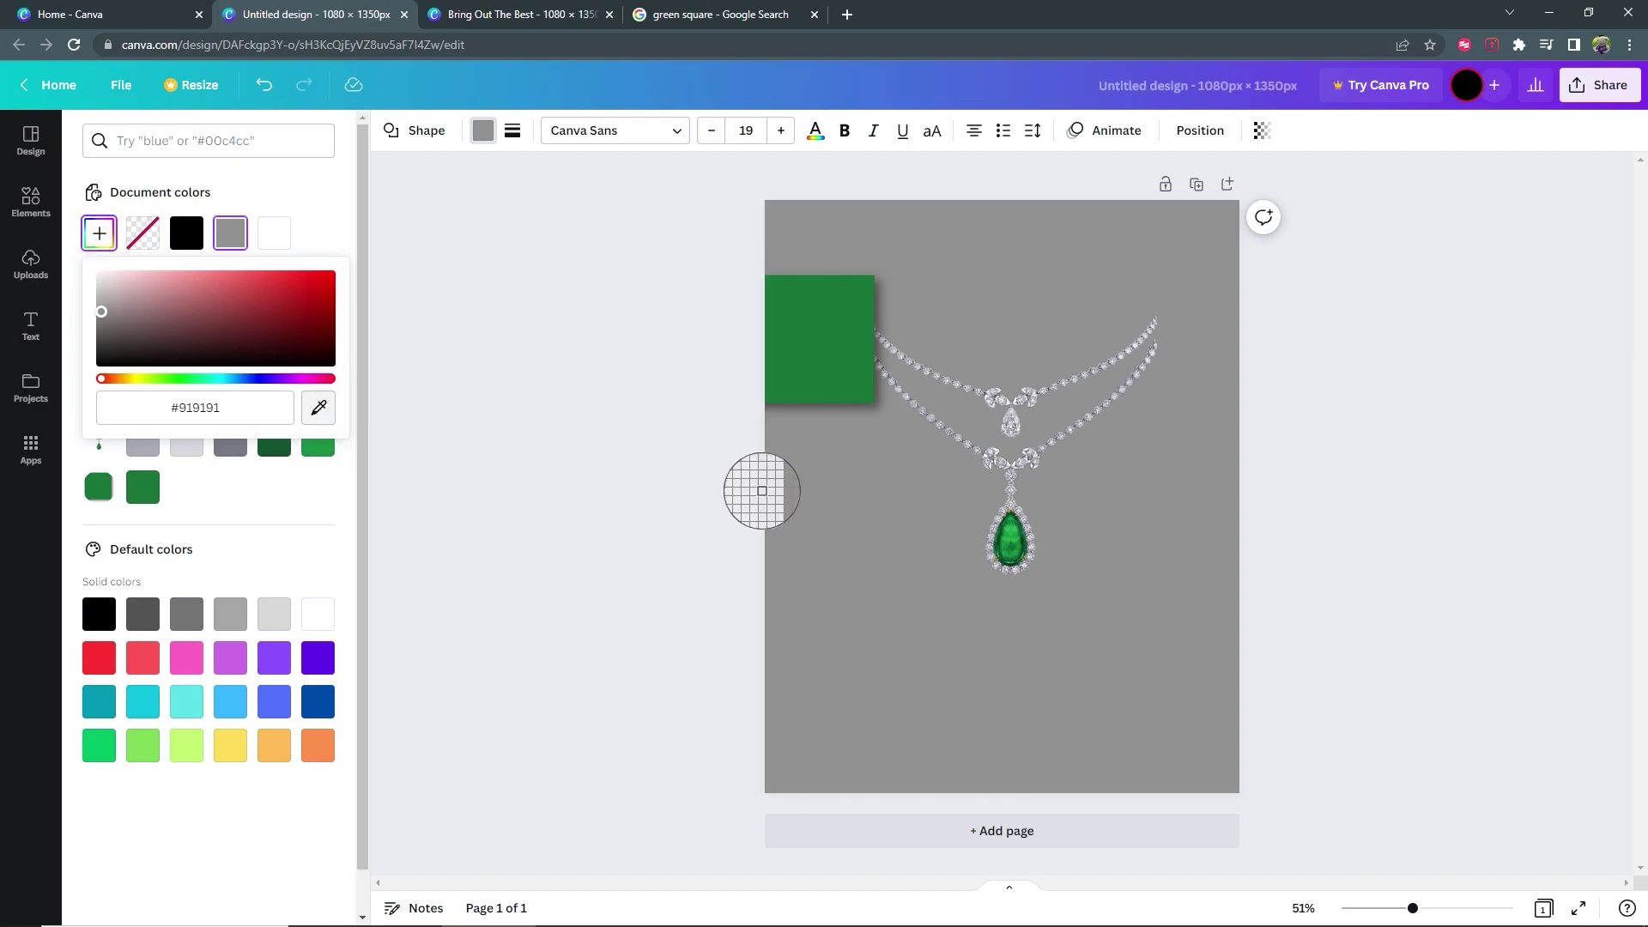
{"action": "left_click", "coordinate": [839, 347]}
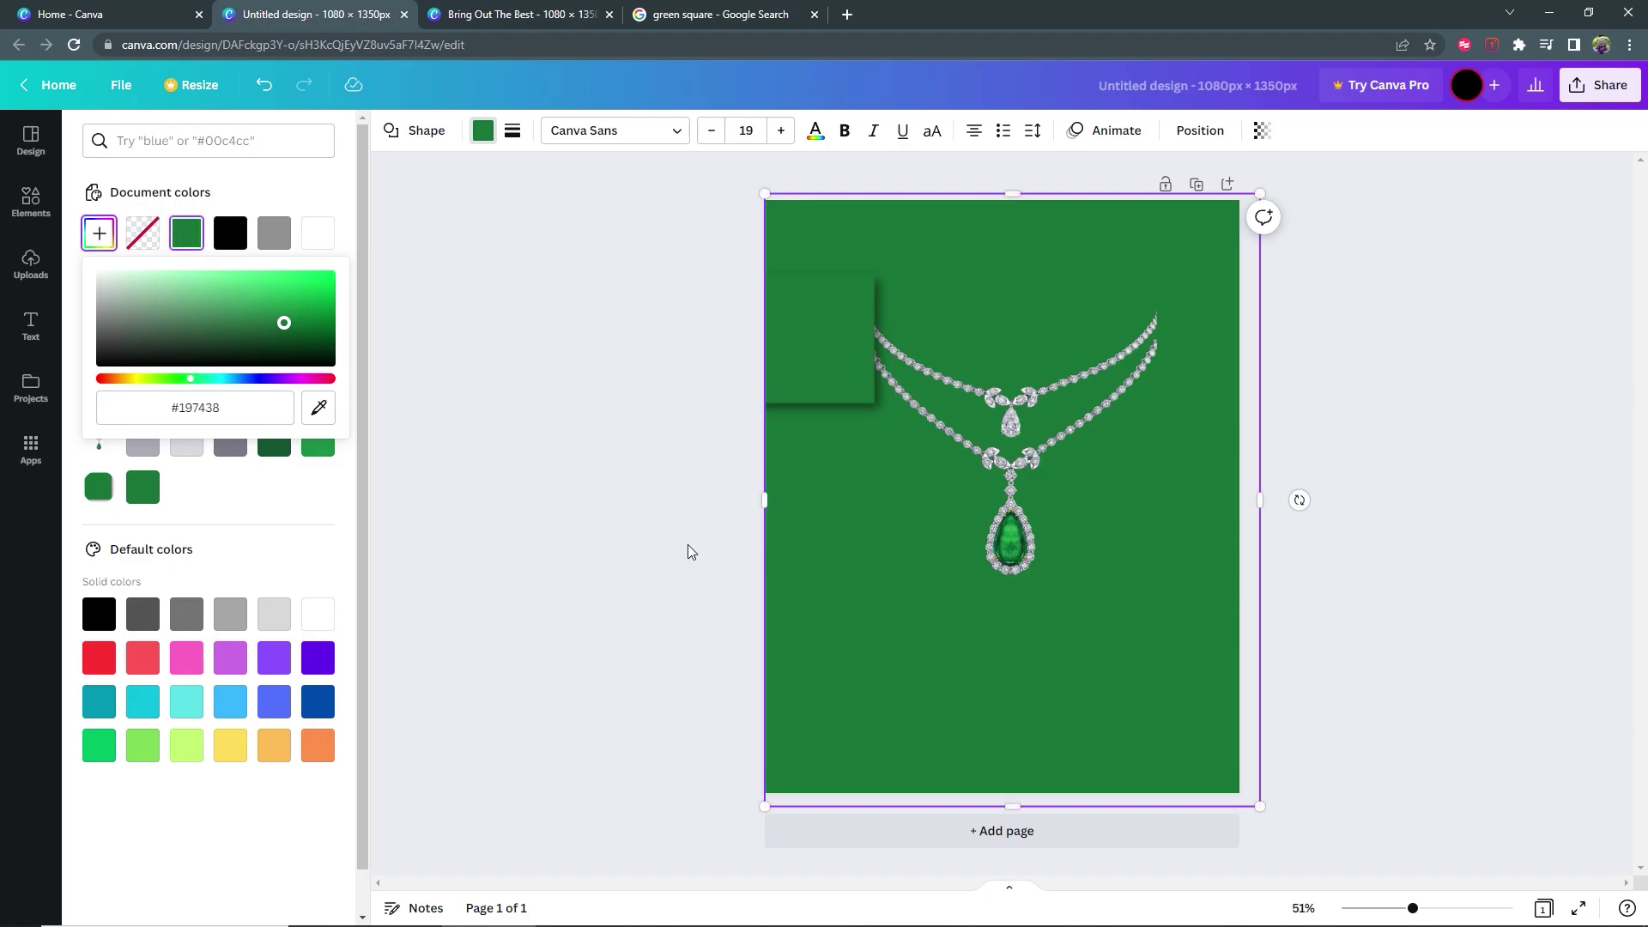
{"action": "key", "text": "Escape"}
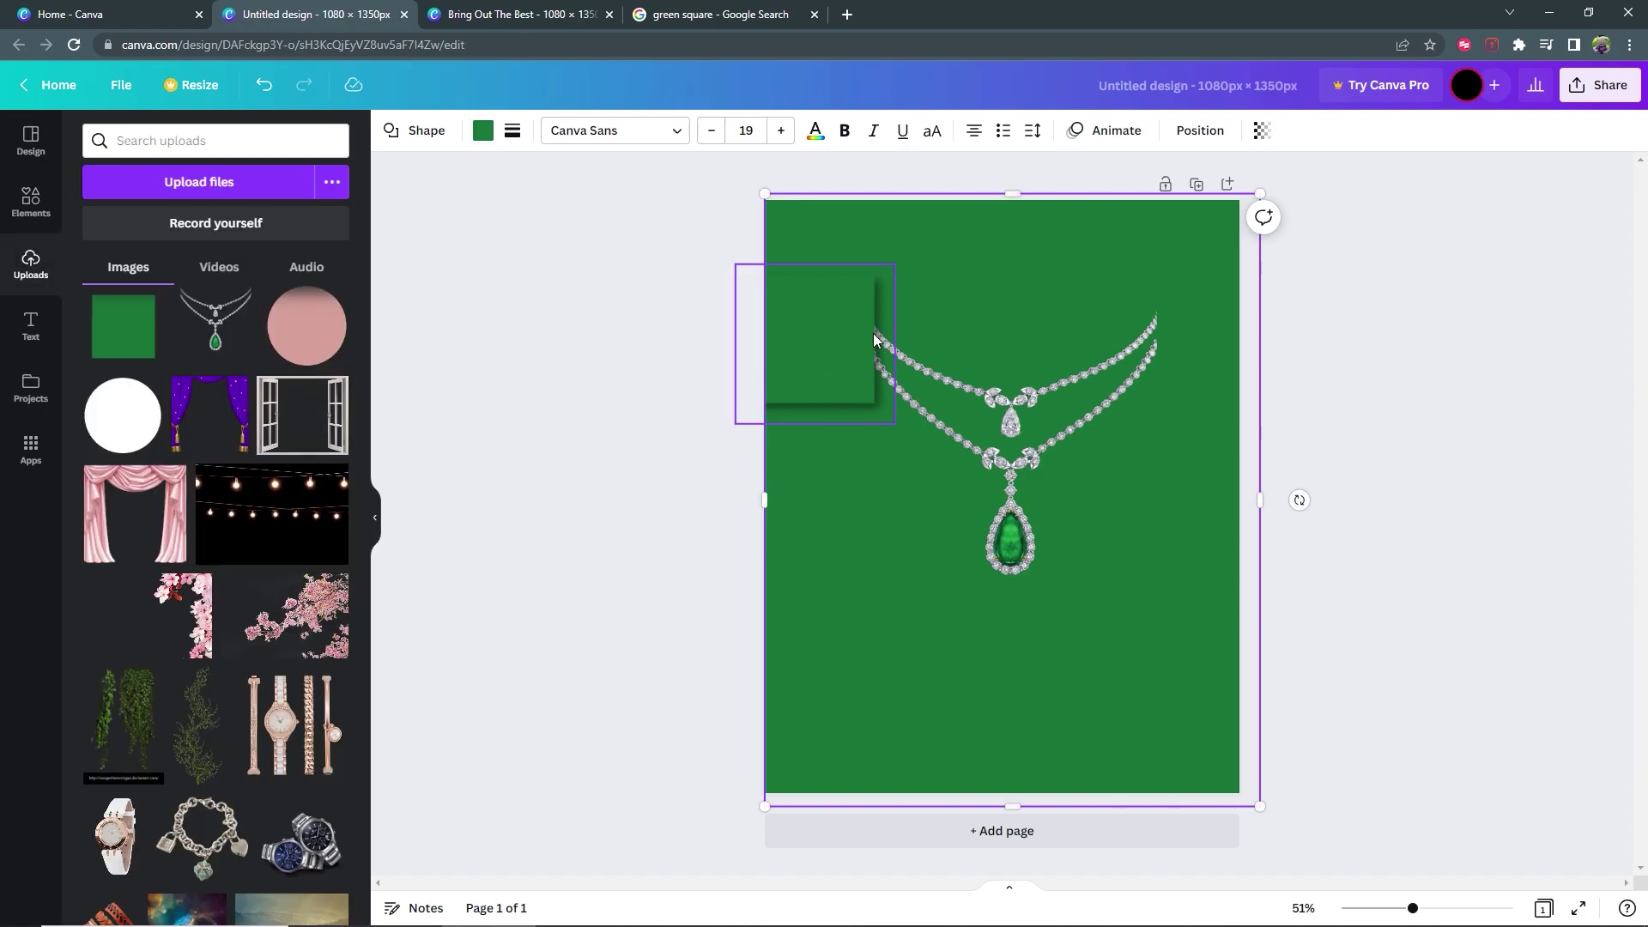
{"action": "left_click", "coordinate": [841, 339]}
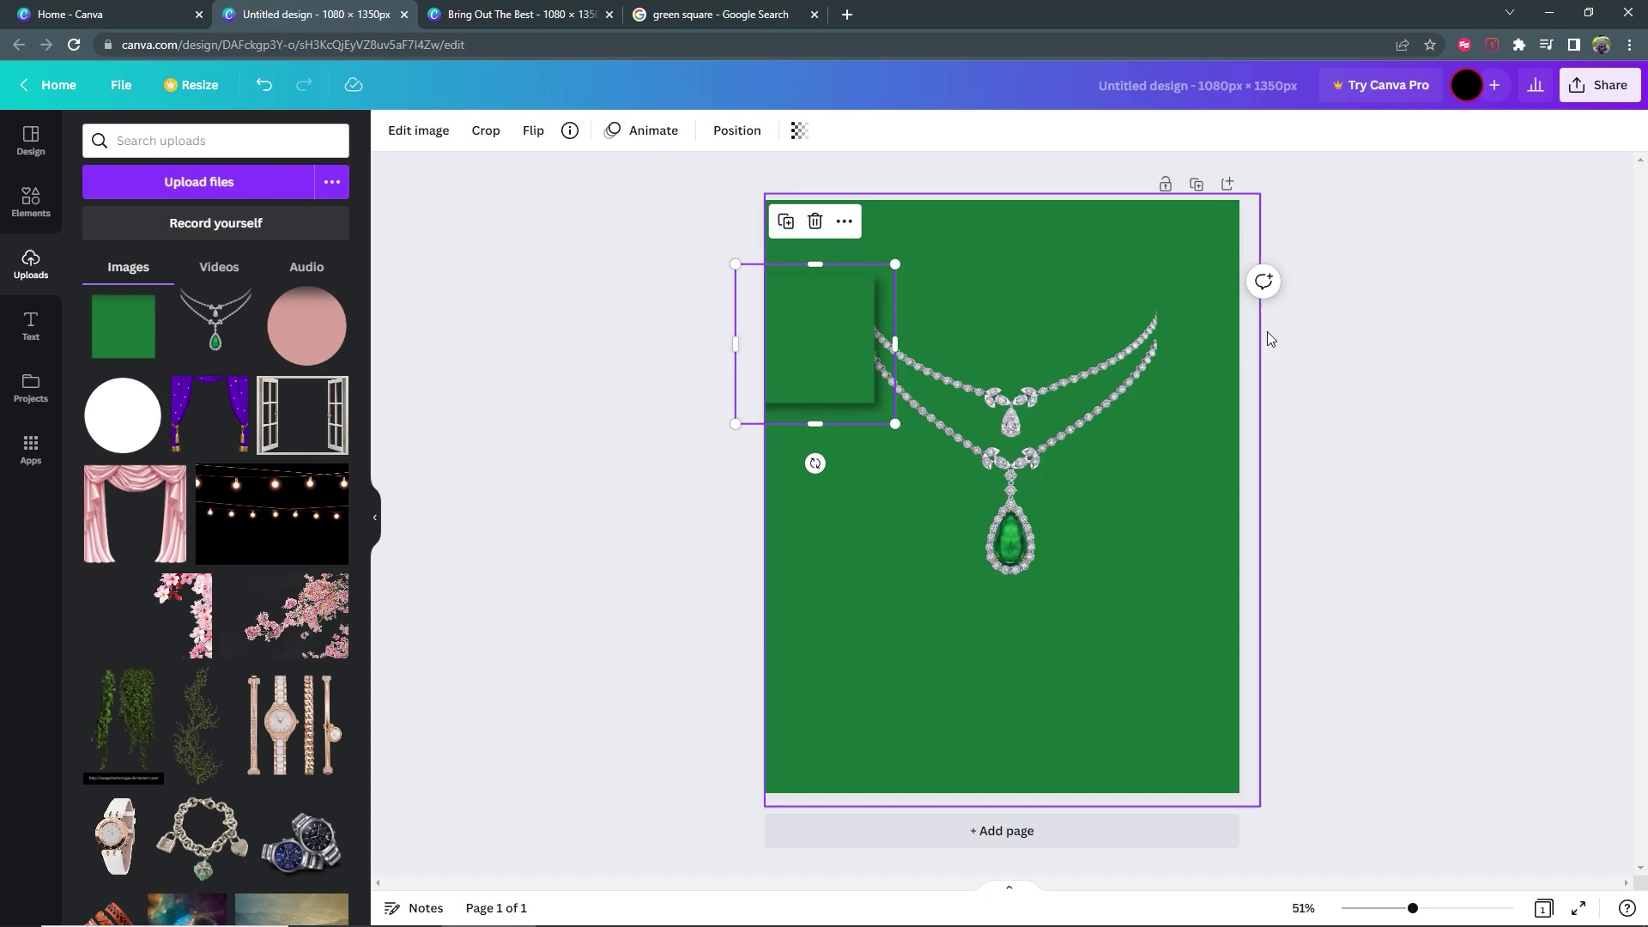
Step: Duplicate the green square to the right, flip it horizontally, and set it beside the necklace
{"action": "left_click_drag", "start_coordinate": [828, 383], "coordinate": [1137, 327]}
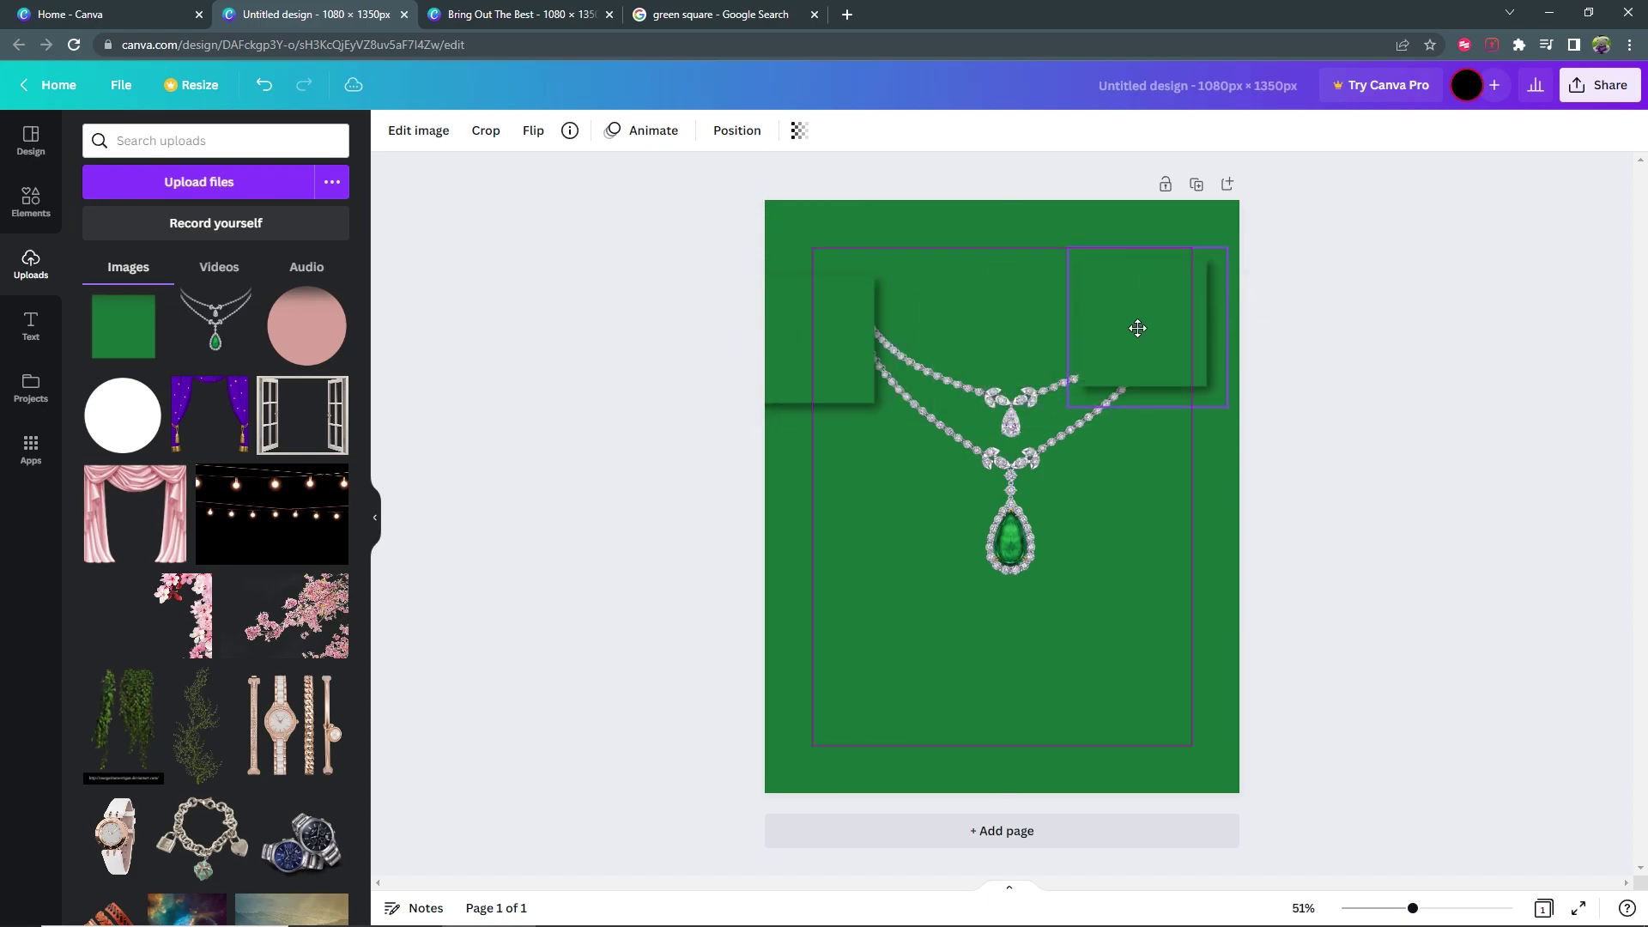
{"action": "left_click", "coordinate": [527, 133]}
{"action": "left_click", "coordinate": [544, 172]}
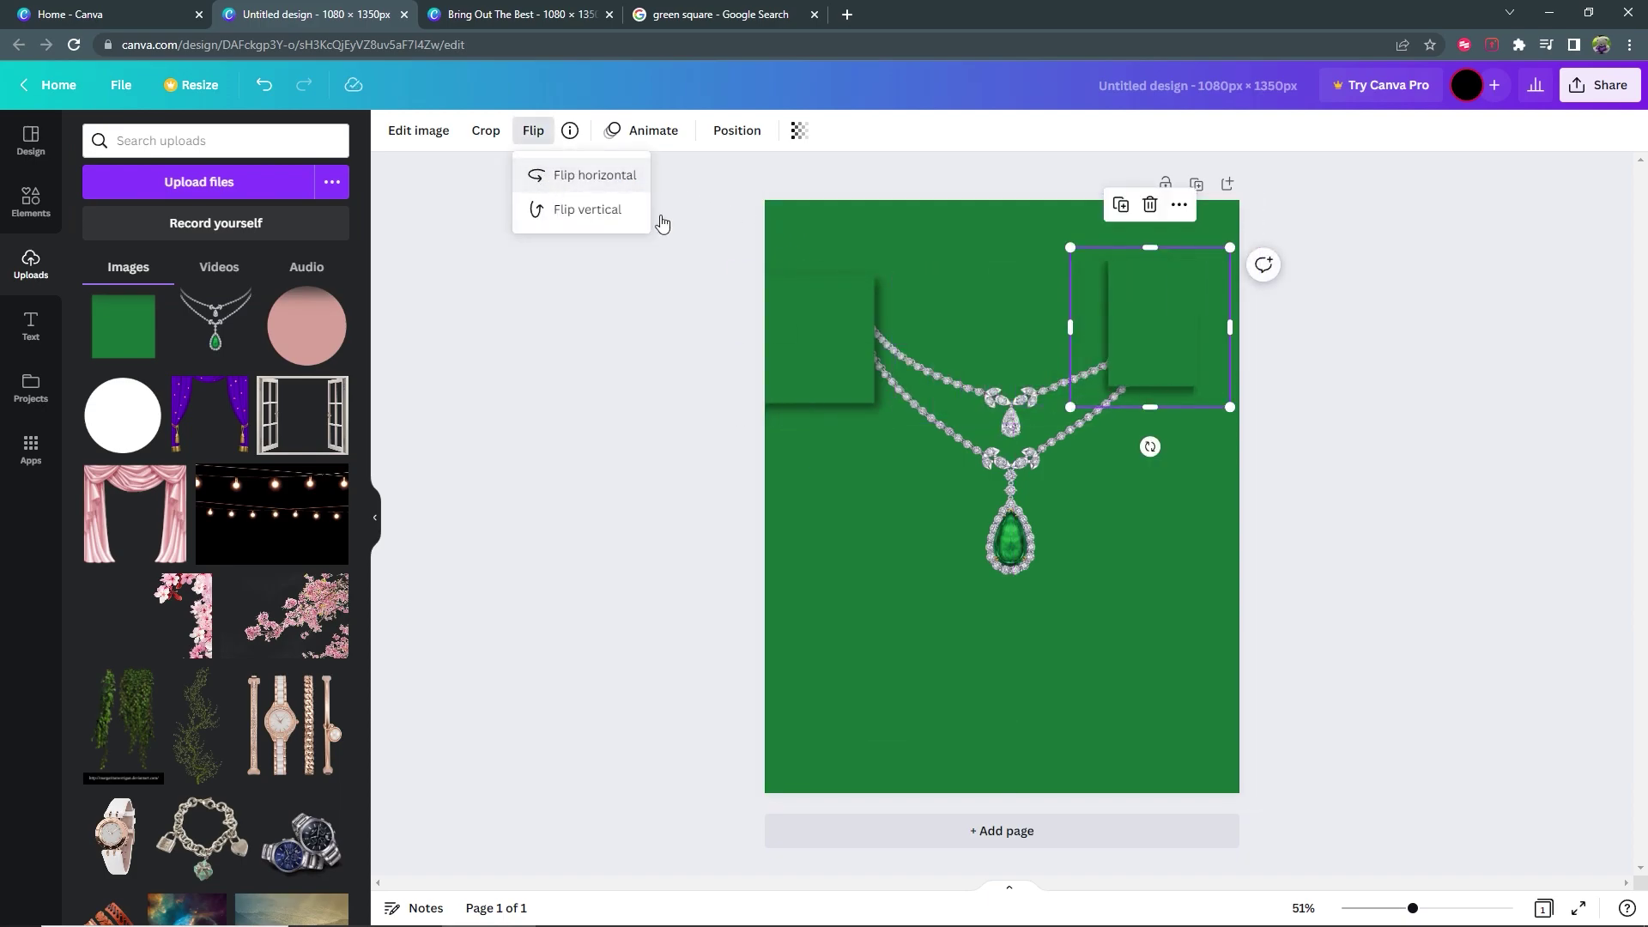
{"action": "left_click_drag", "start_coordinate": [1132, 343], "coordinate": [1190, 352]}
{"action": "key", "text": "ctrl+z"}
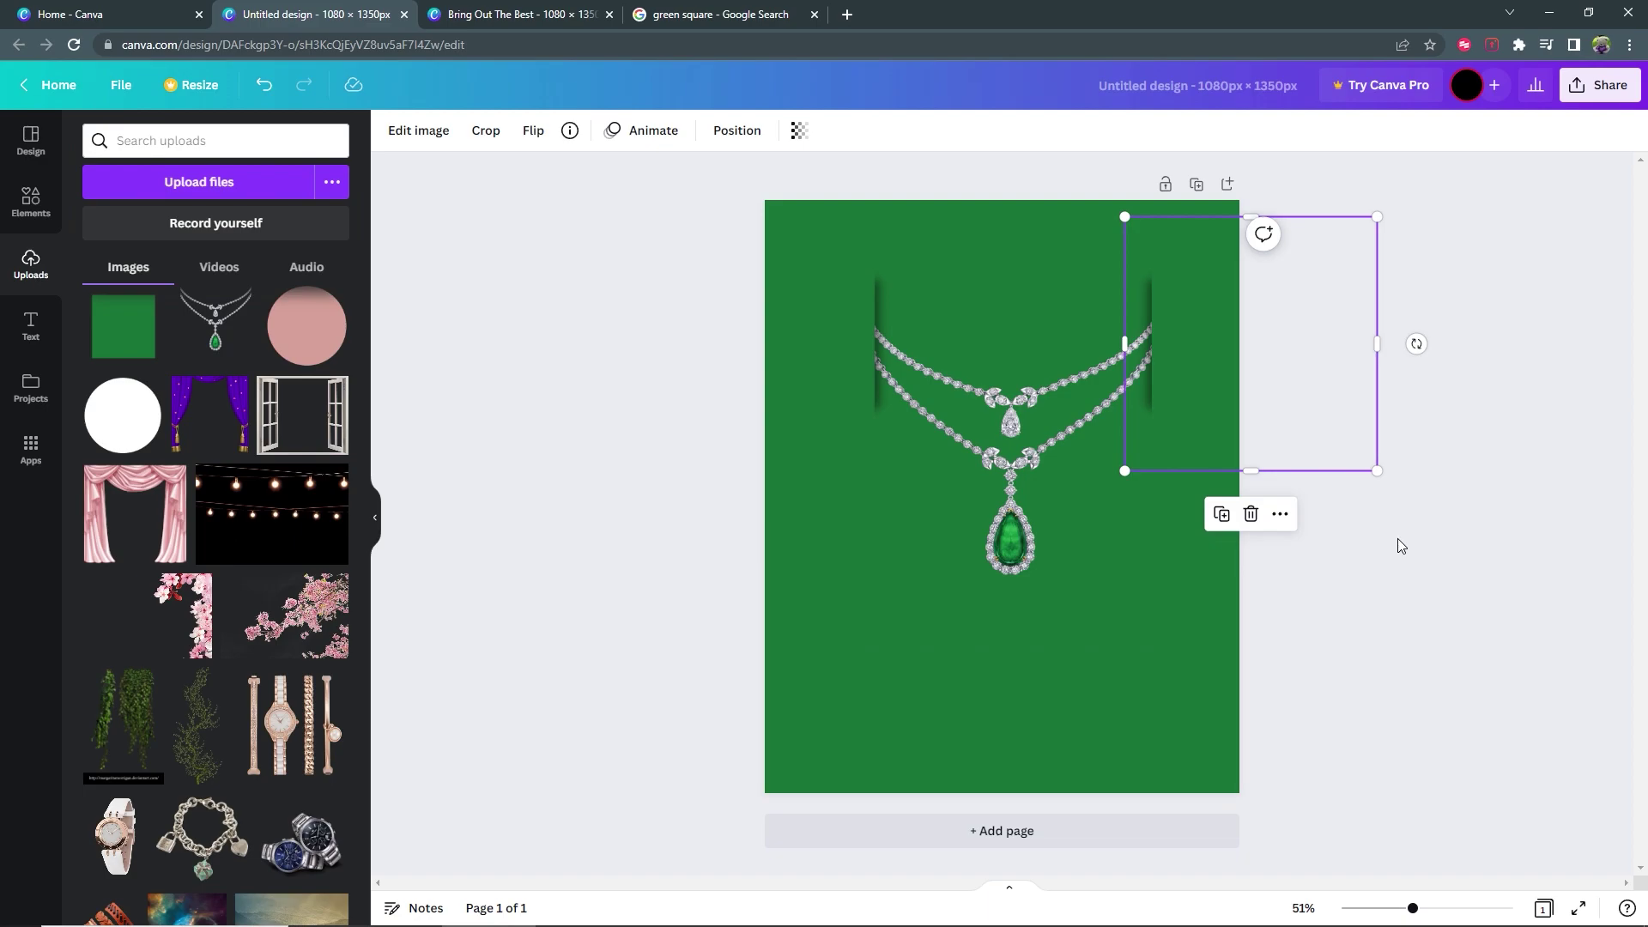
{"action": "left_click", "coordinate": [1399, 546]}
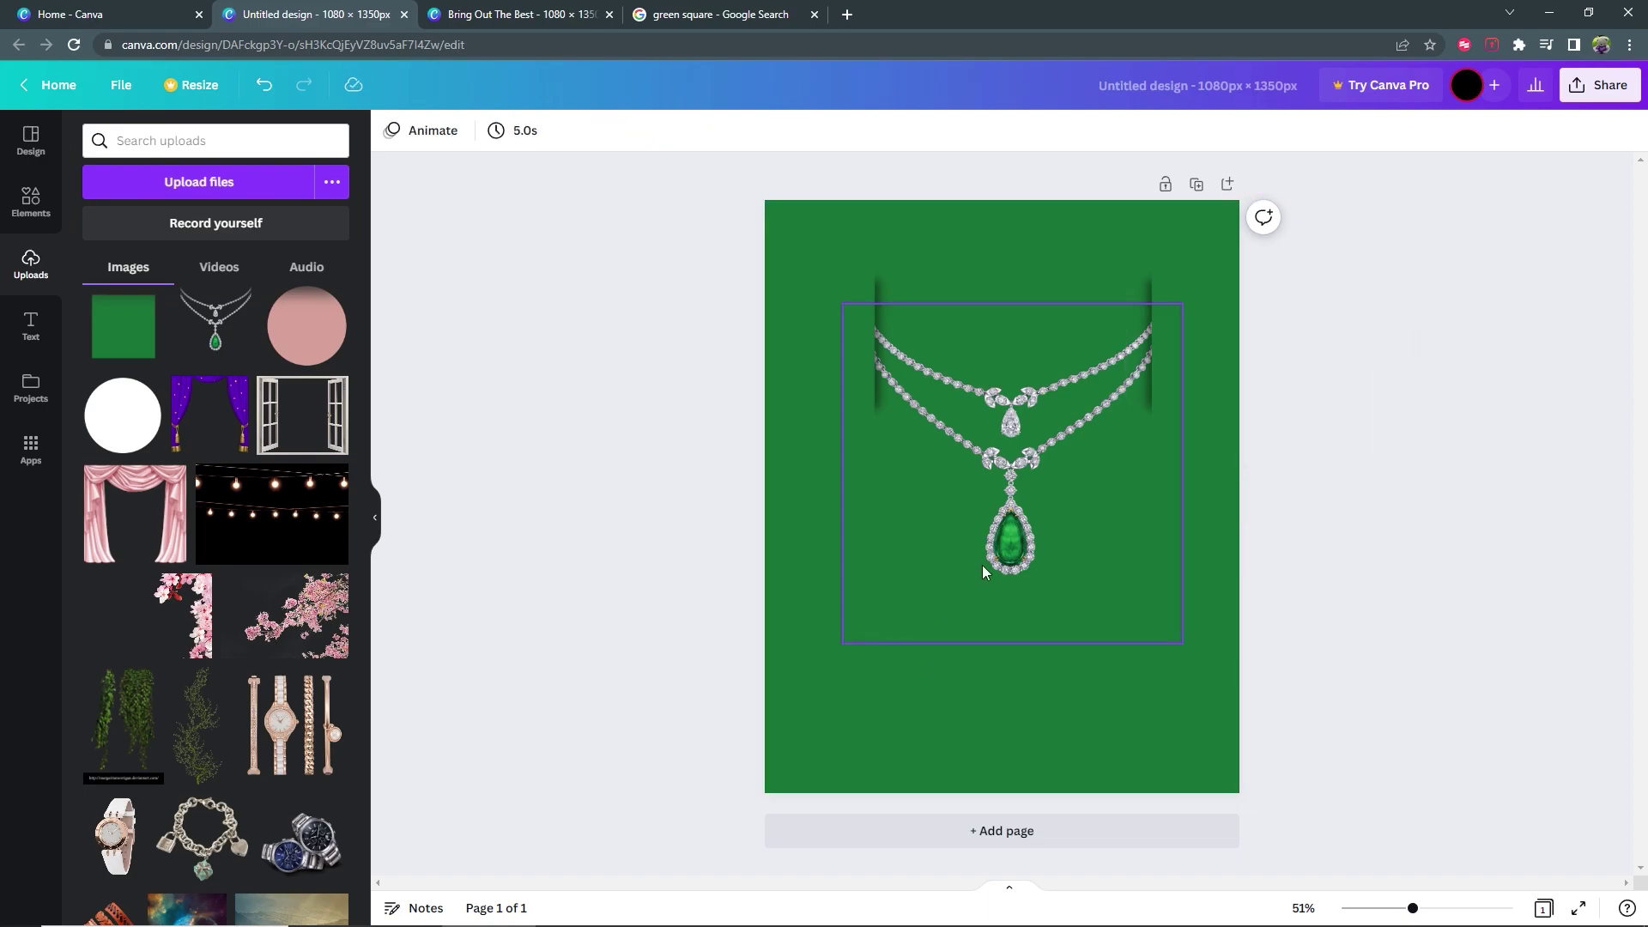
{"action": "left_click", "coordinate": [1005, 558]}
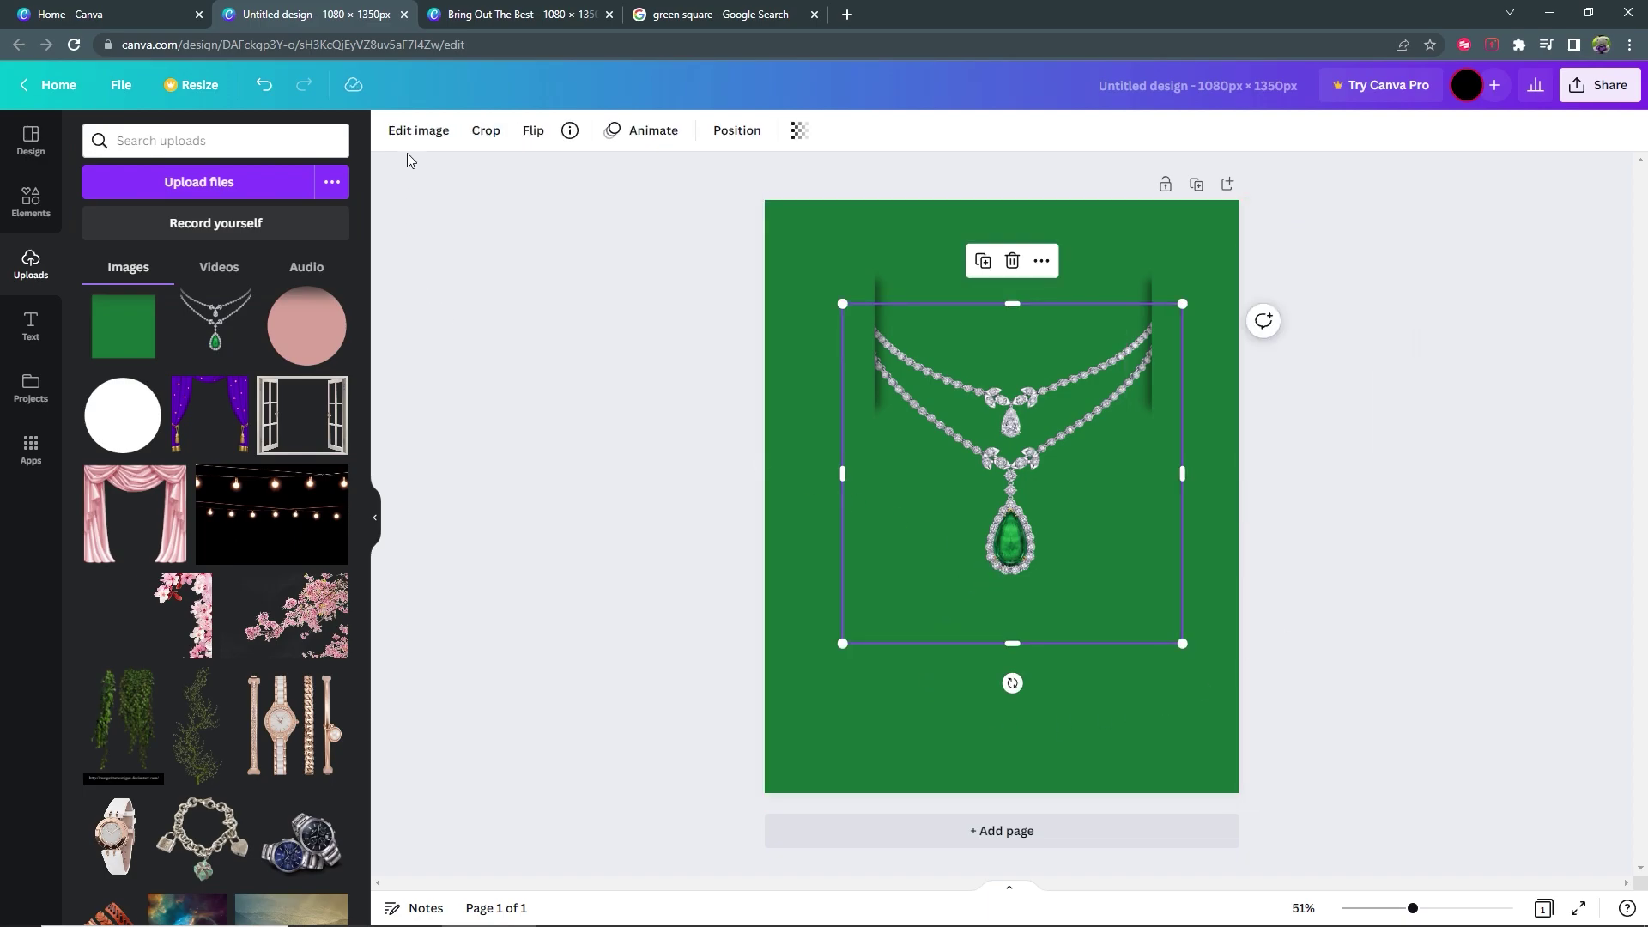
Step: Give the necklace a Drop shadow with blur 7, transparency 34 and offset 2
{"action": "left_click", "coordinate": [416, 130]}
{"action": "left_click", "coordinate": [131, 280]}
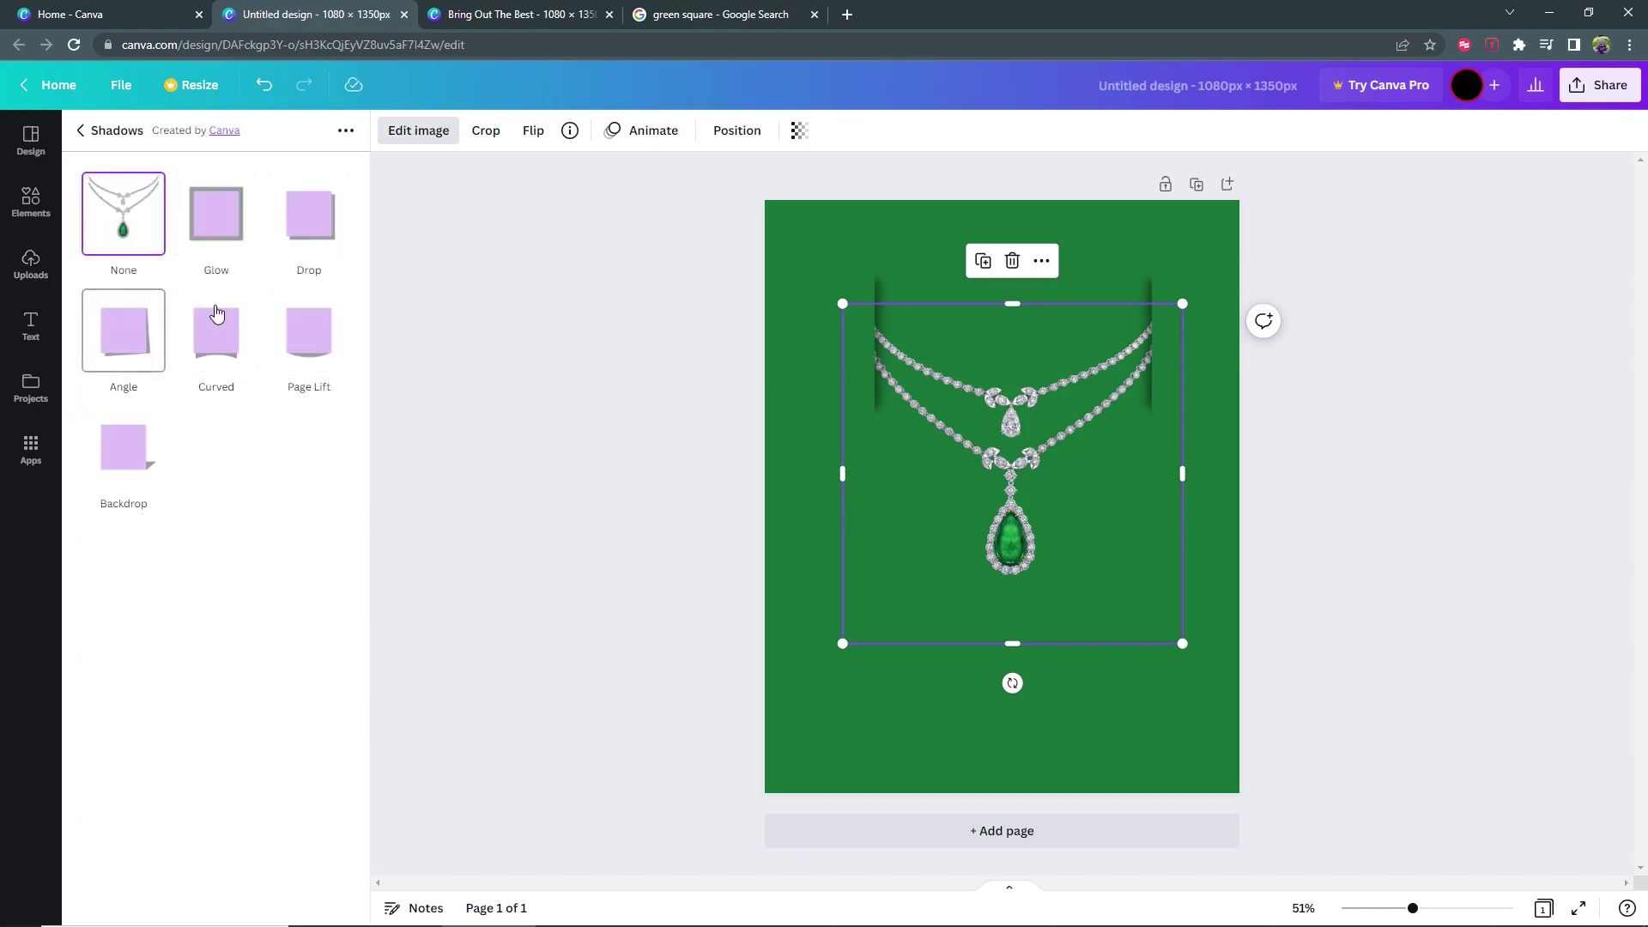
{"action": "left_click", "coordinate": [307, 217]}
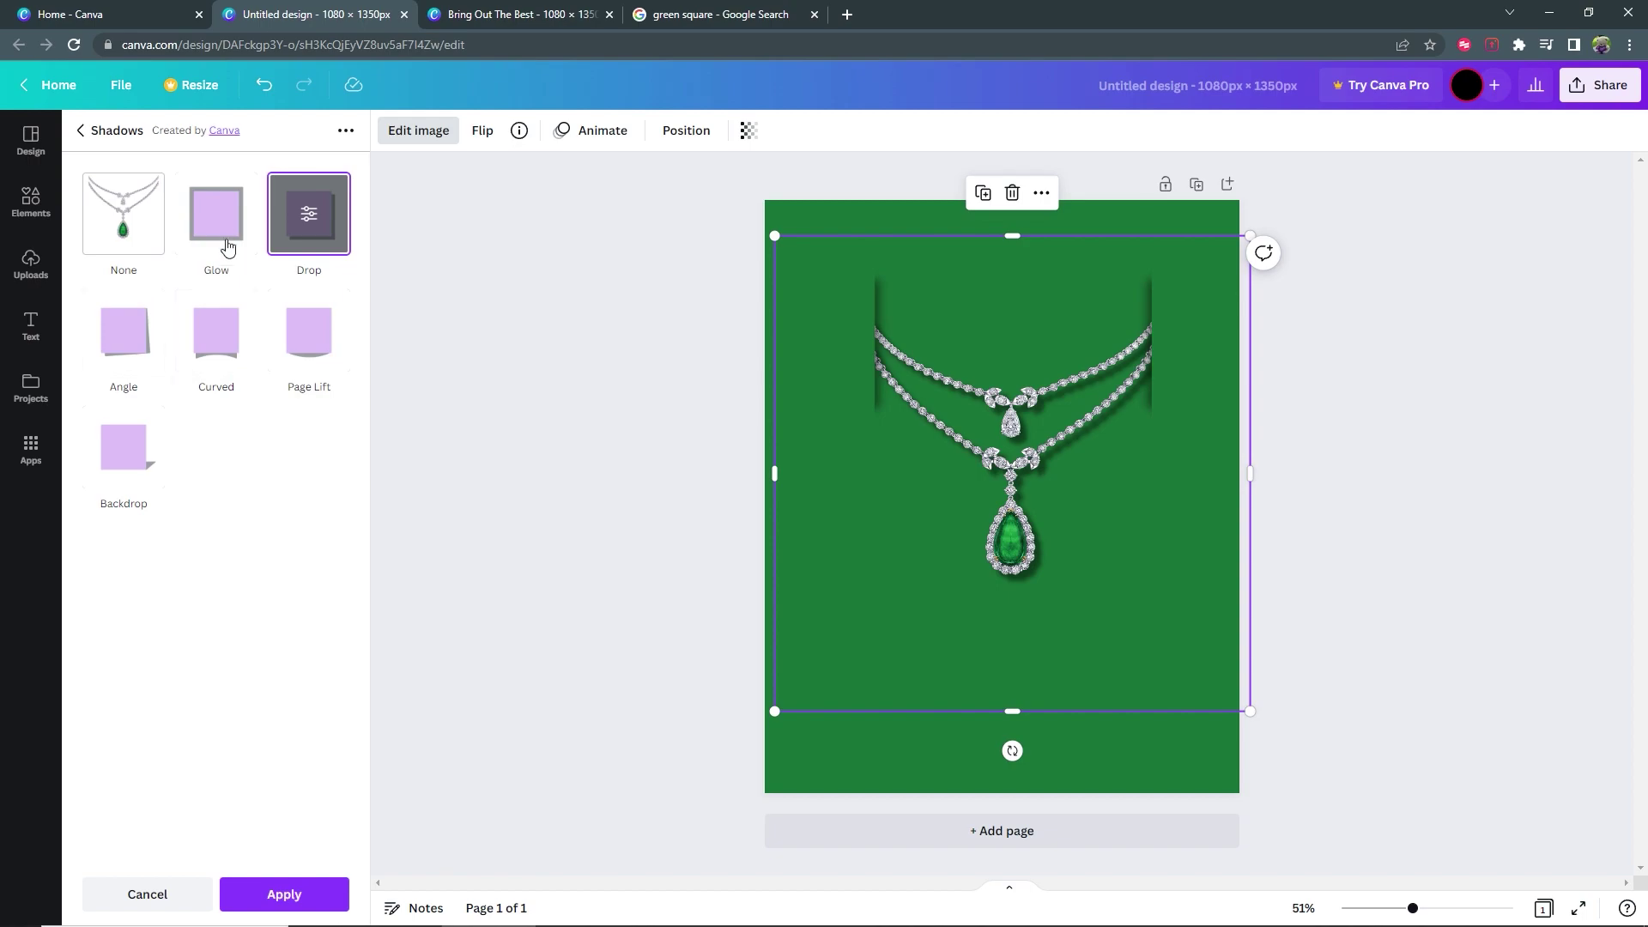
{"action": "left_click", "coordinate": [311, 215]}
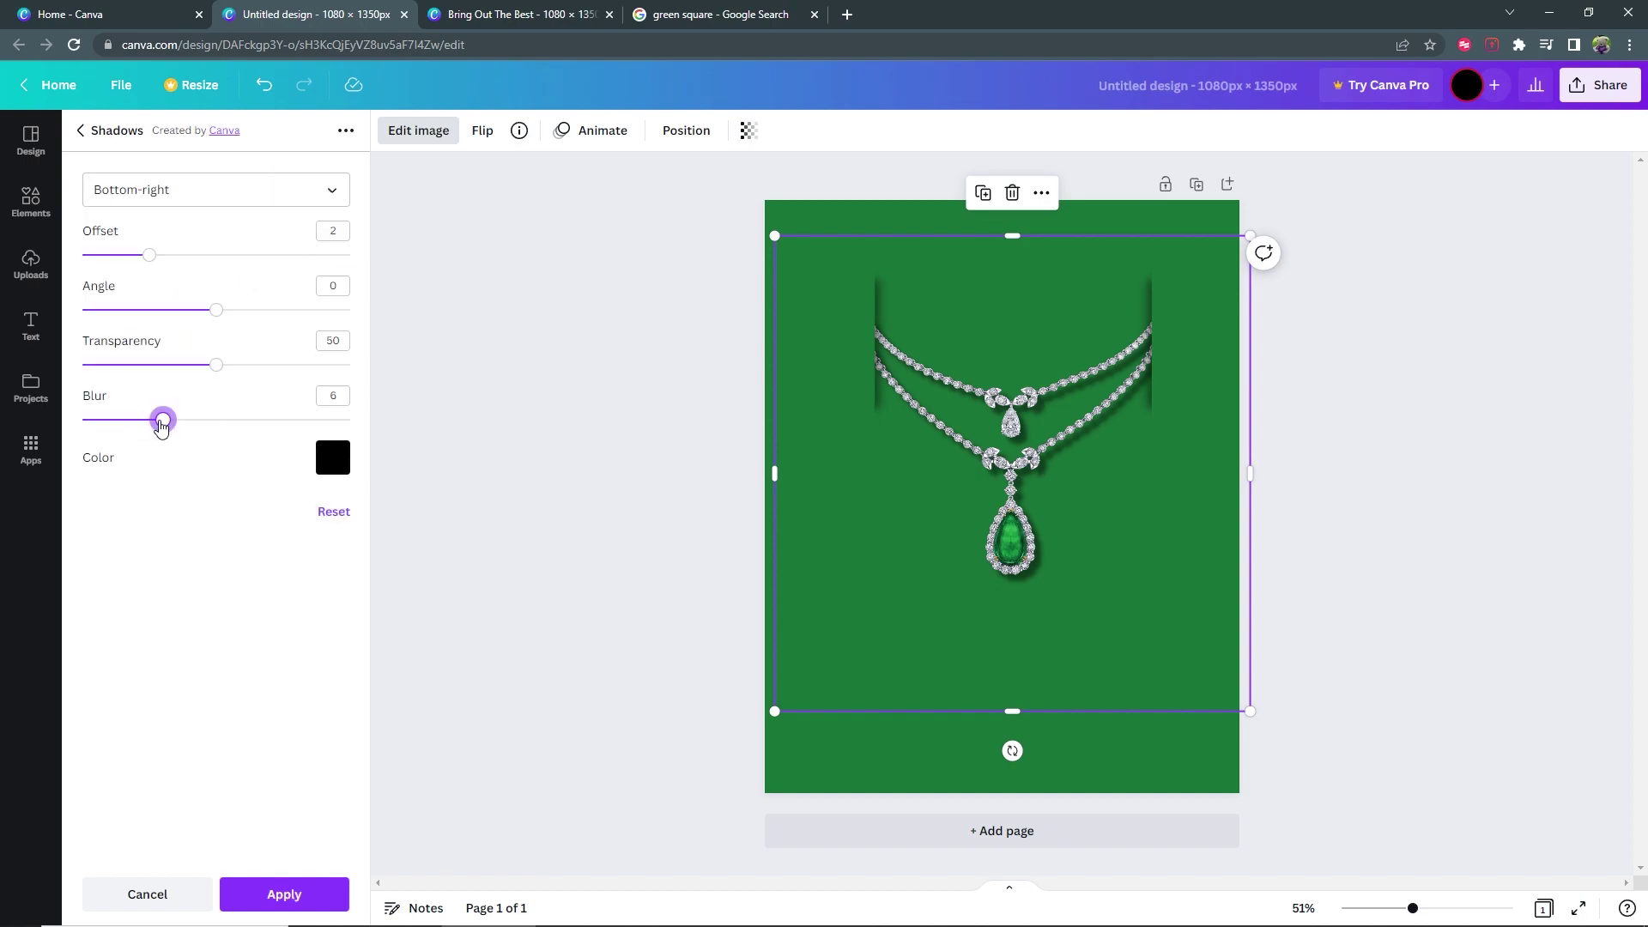
{"action": "left_click_drag", "start_coordinate": [162, 427], "coordinate": [181, 428]}
{"action": "left_click_drag", "start_coordinate": [216, 365], "coordinate": [171, 365]}
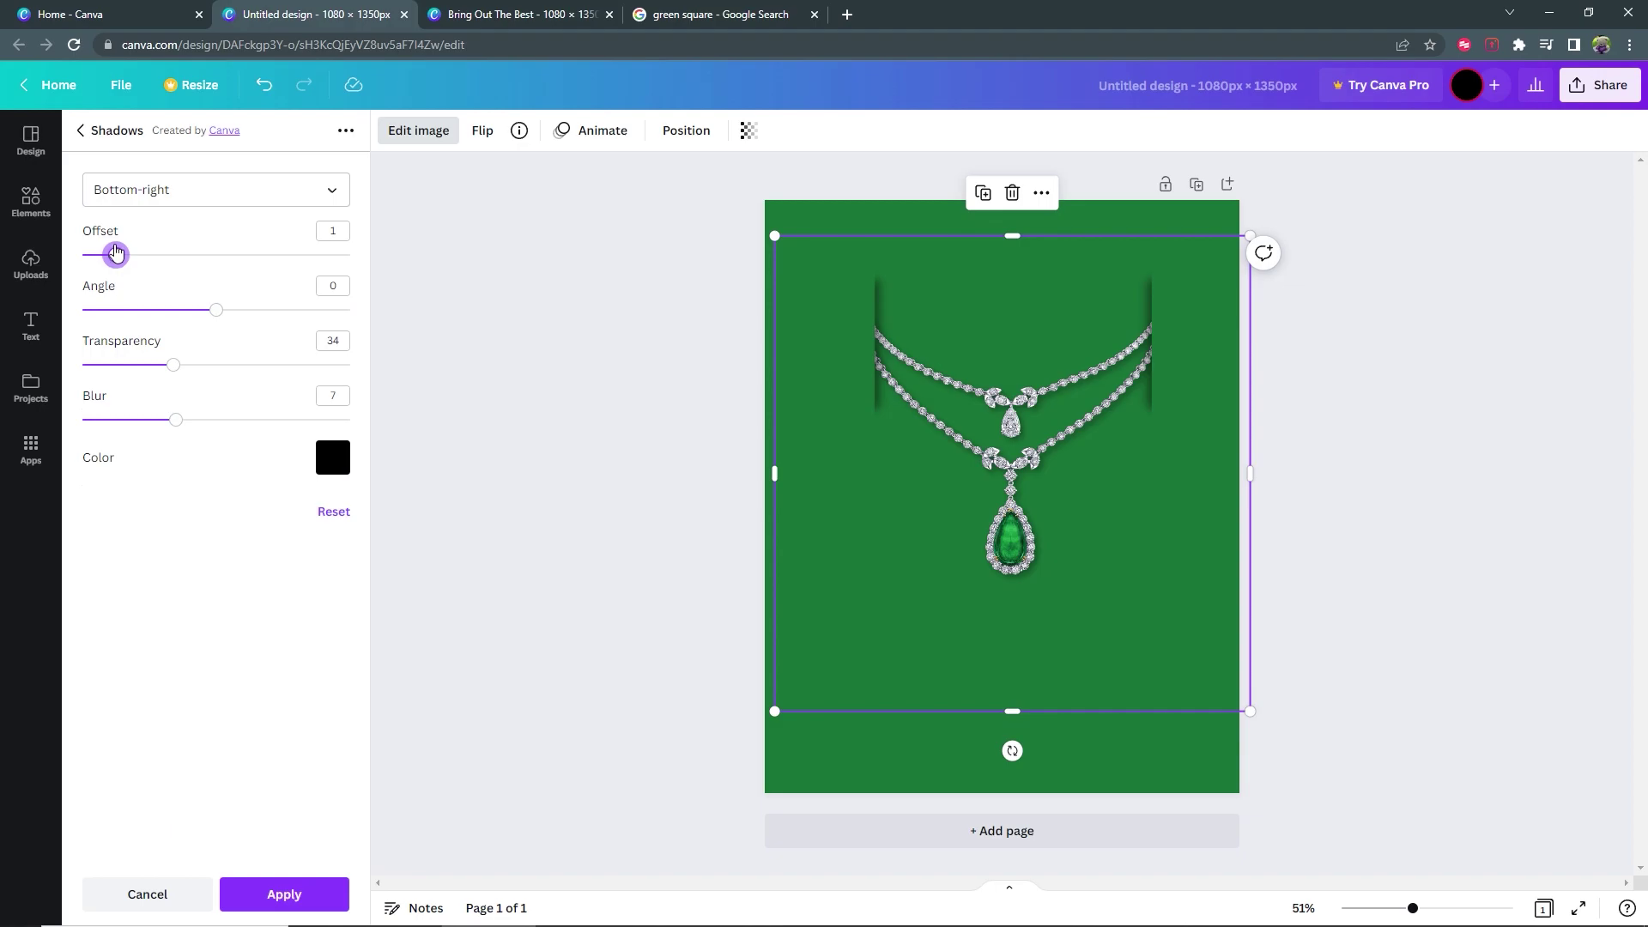
{"action": "mouse_move", "coordinate": [138, 256]}
{"action": "left_mouse_down"}
{"action": "mouse_move", "coordinate": [114, 256]}
{"action": "mouse_move", "coordinate": [137, 256]}
{"action": "left_mouse_up"}
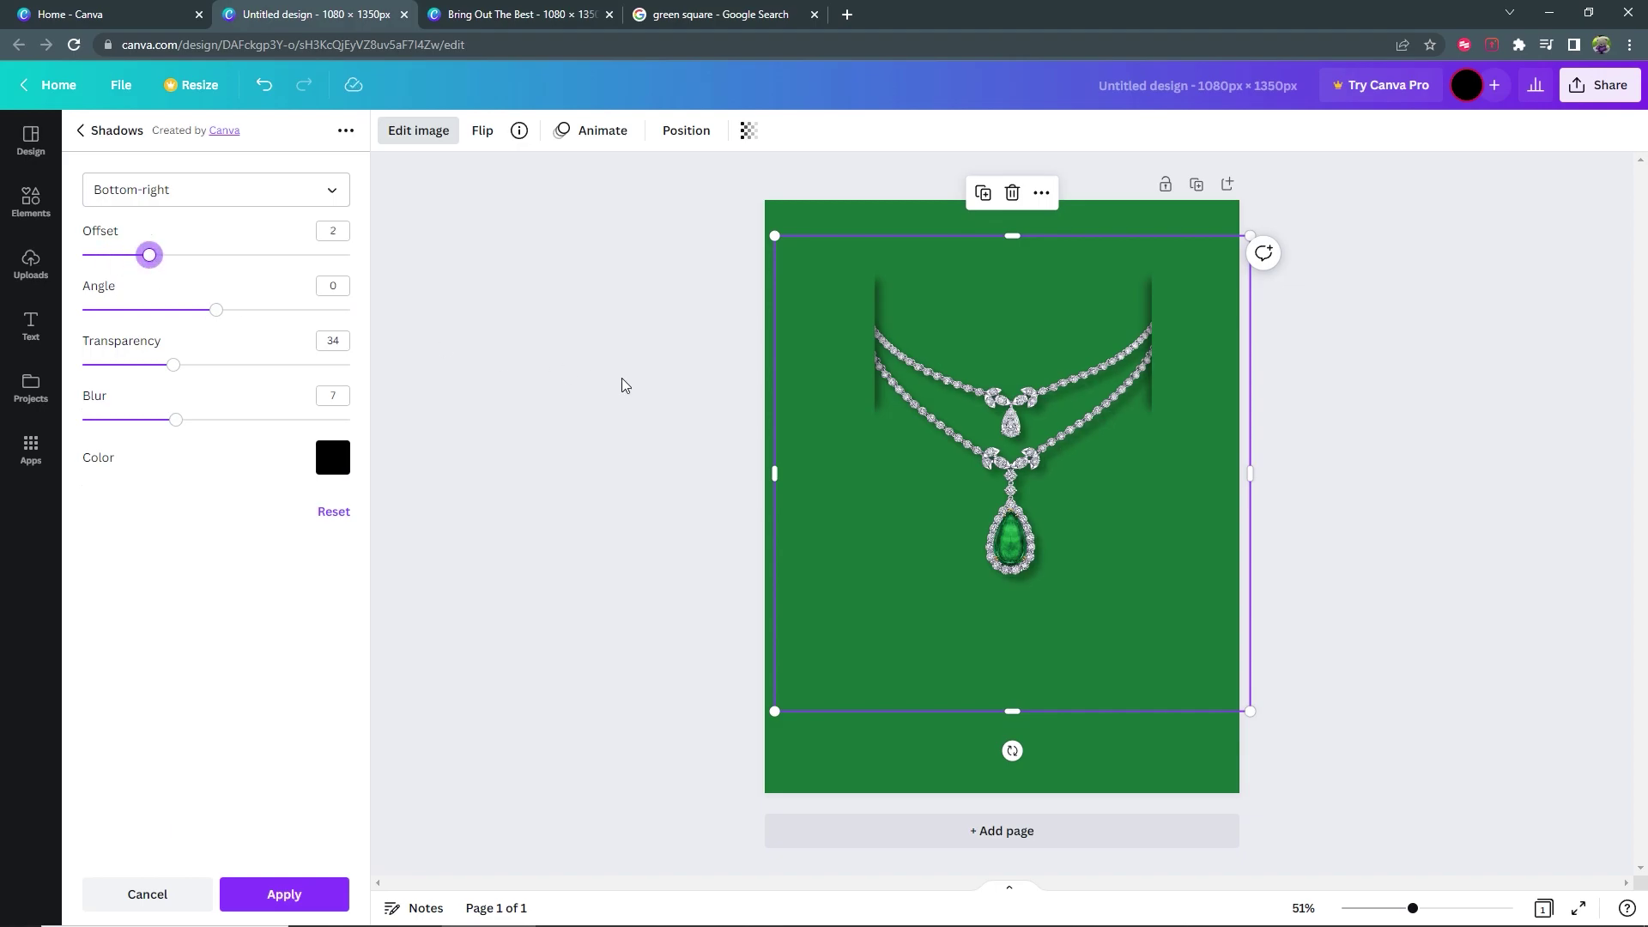
{"action": "key", "text": "Escape"}
{"action": "key", "text": "Escape"}
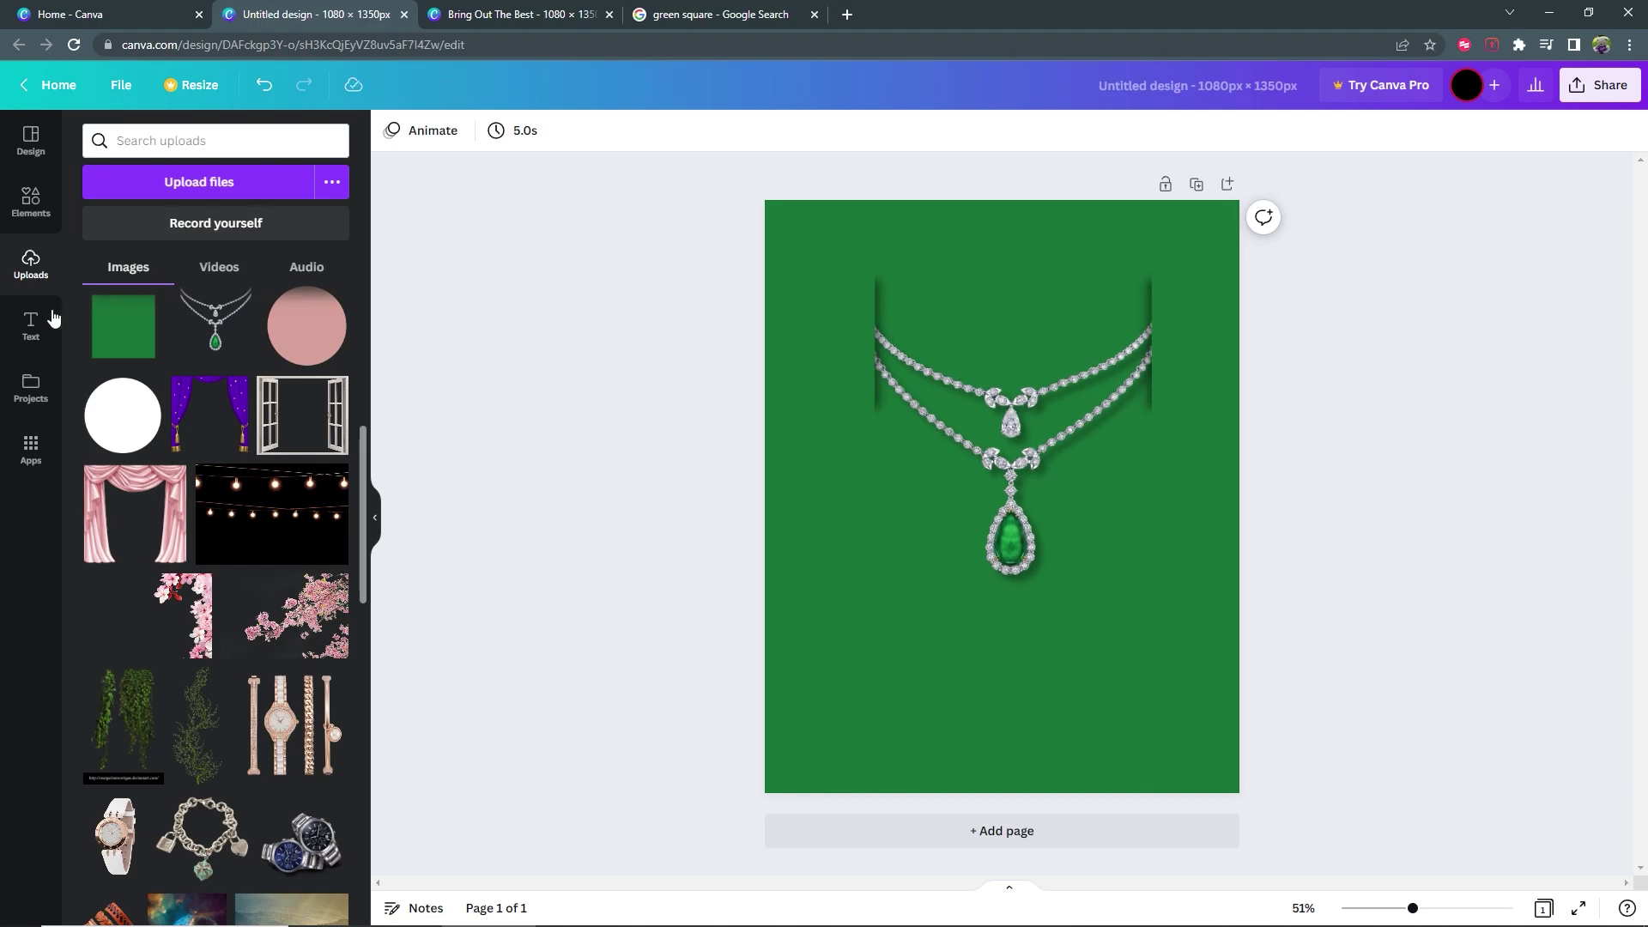
{"action": "left_click", "coordinate": [30, 333]}
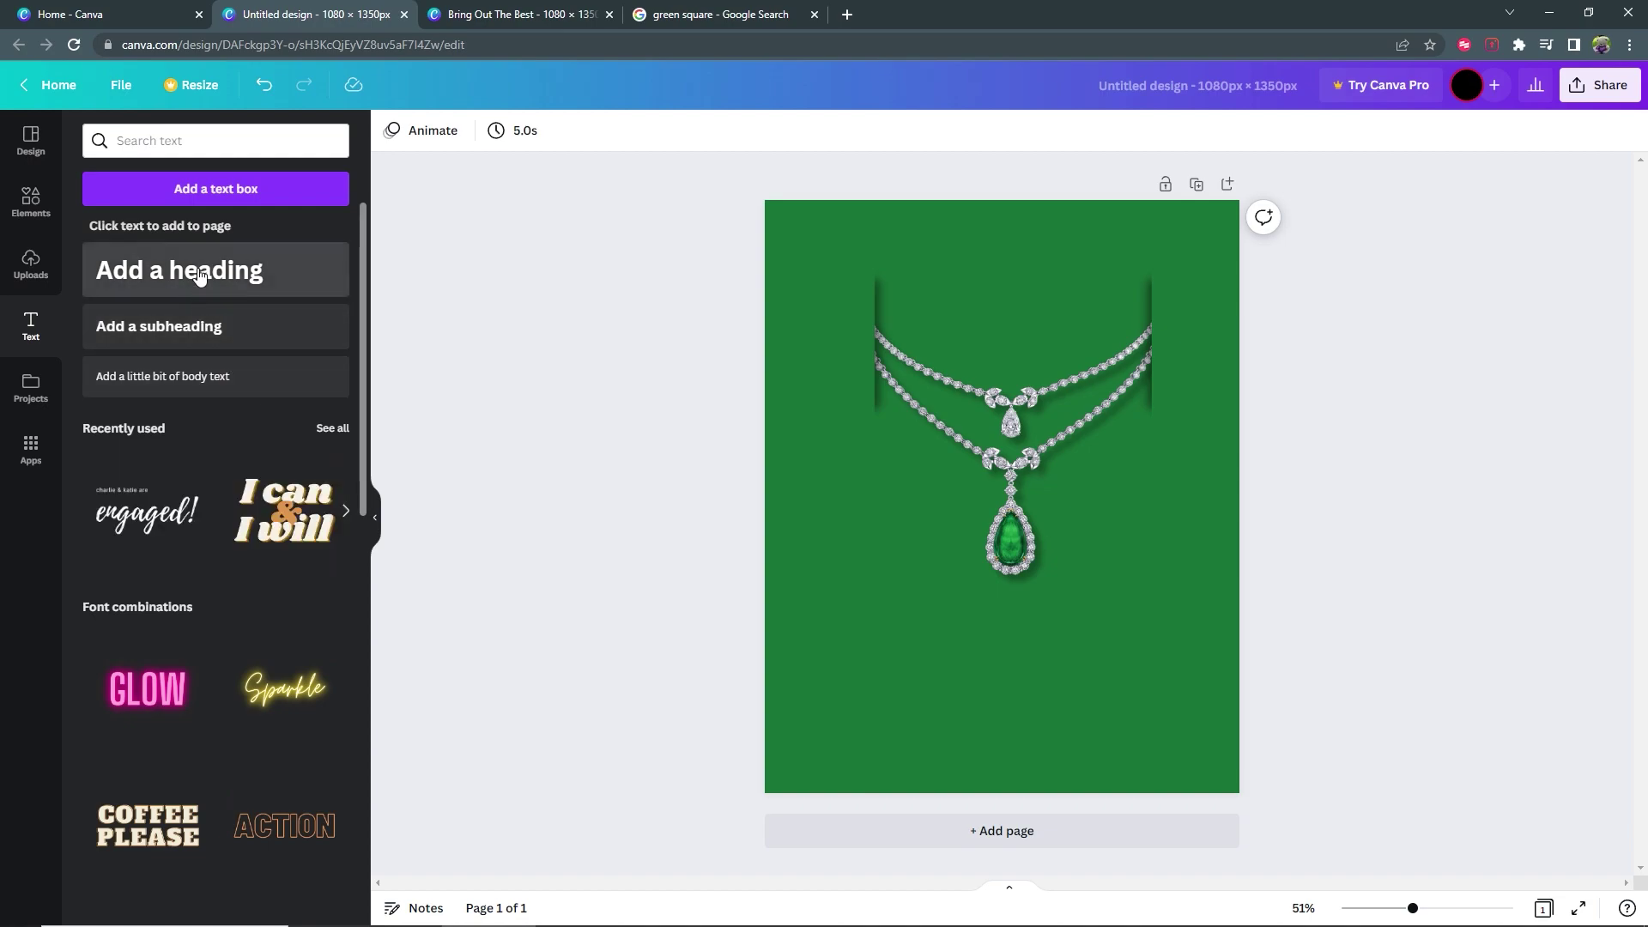
Step: Add an 'Add a heading' title below the necklace and make its text white
{"action": "left_click", "coordinate": [199, 273]}
{"action": "left_click", "coordinate": [698, 619]}
{"action": "left_click_drag", "start_coordinate": [916, 497], "coordinate": [927, 636]}
{"action": "left_click", "coordinate": [653, 131]}
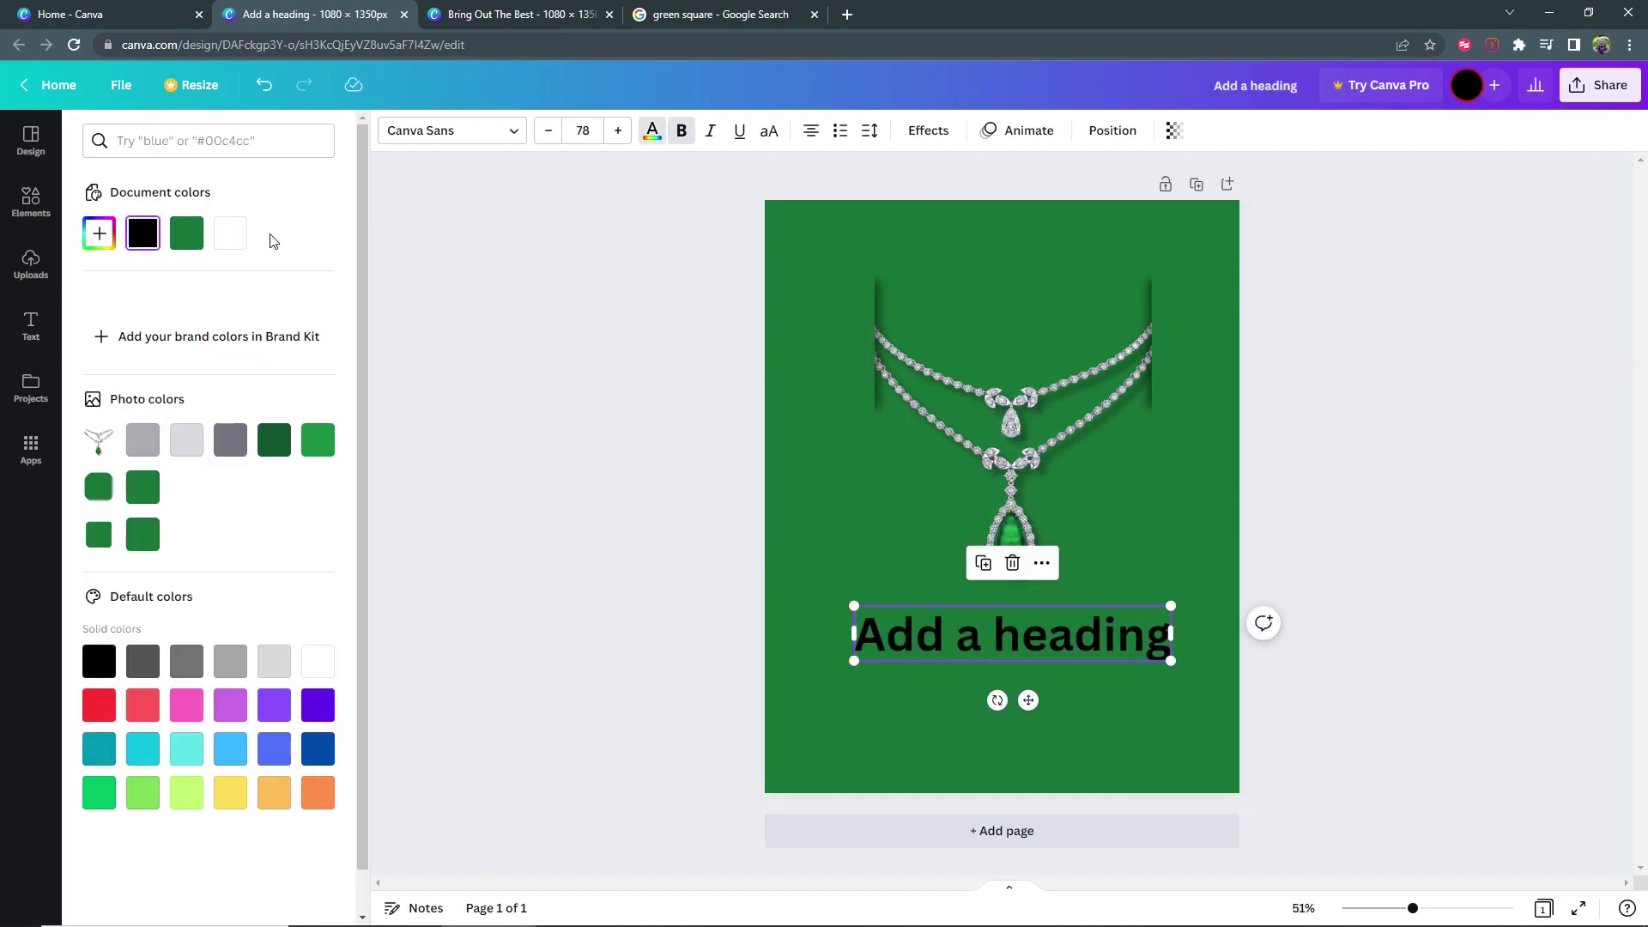
{"action": "left_click", "coordinate": [230, 233]}
Step: Set the heading font to Alegreya, enlarge it slightly to 82.2, and add a subheading beneath
{"action": "left_click", "coordinate": [490, 130]}
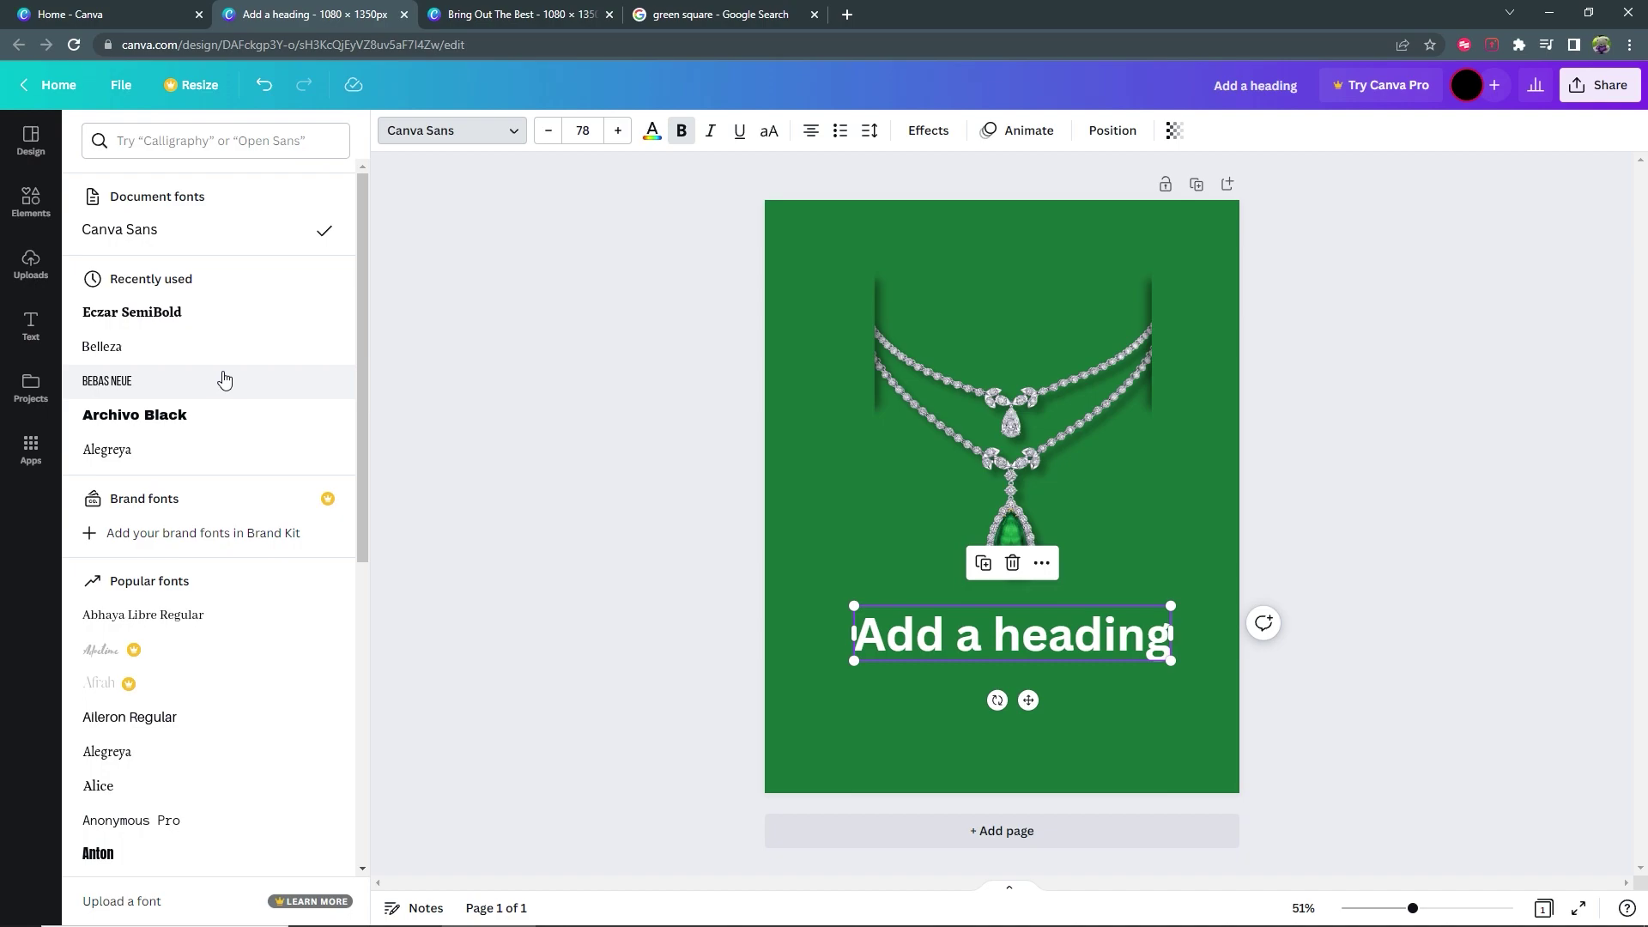
{"action": "left_click", "coordinate": [151, 384]}
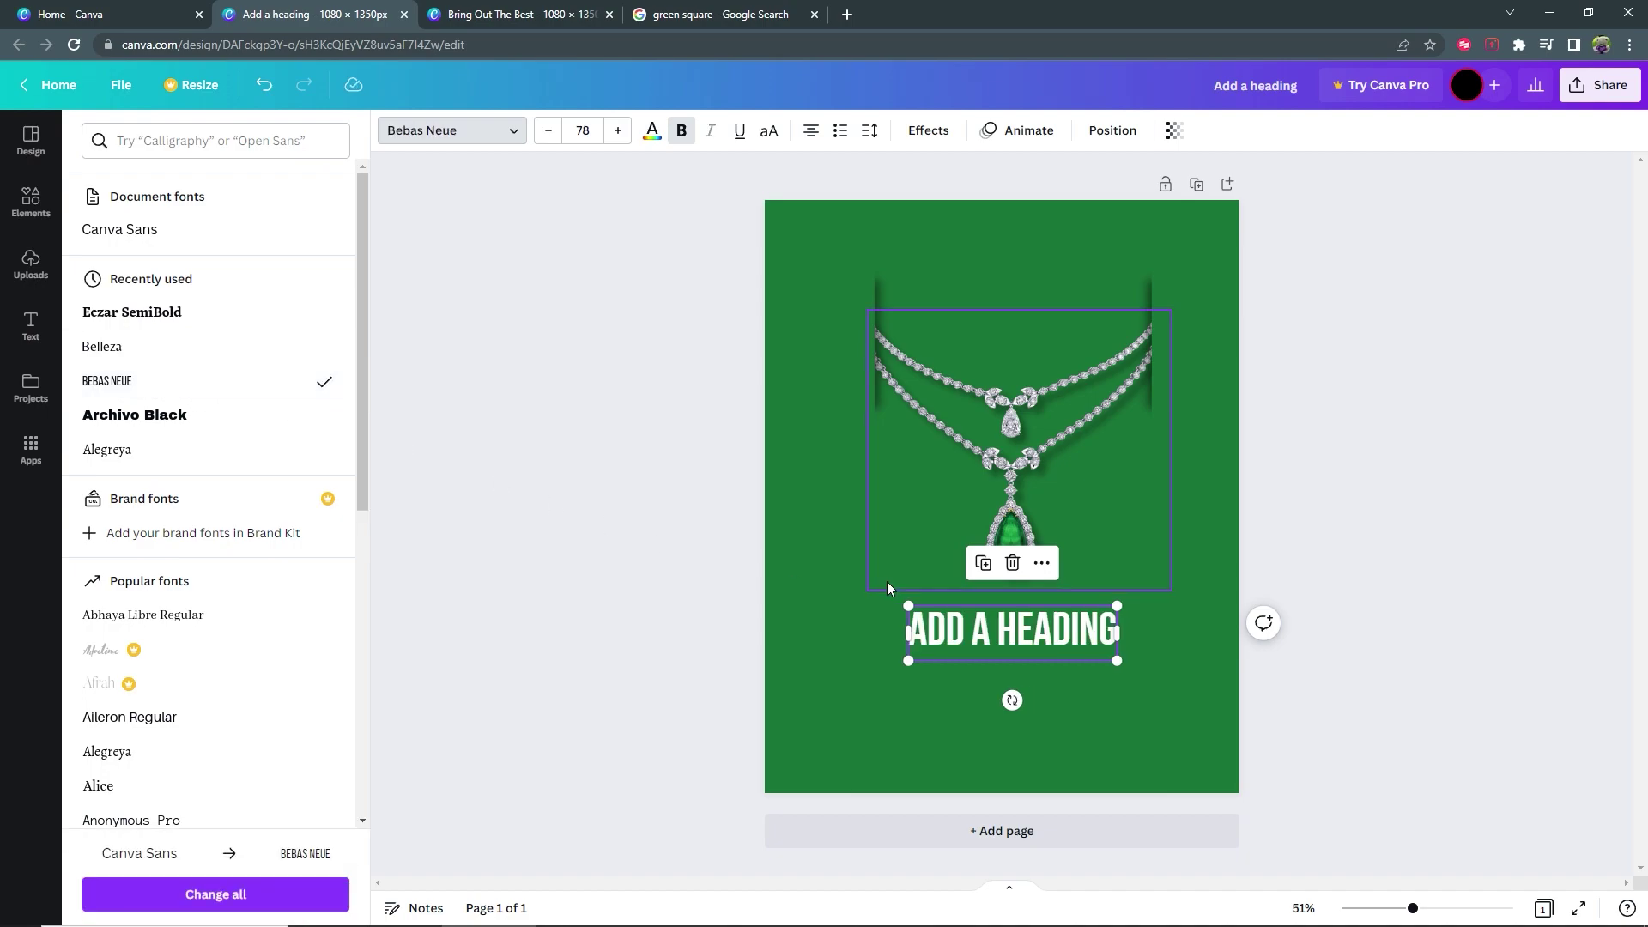
{"action": "left_click", "coordinate": [135, 461]}
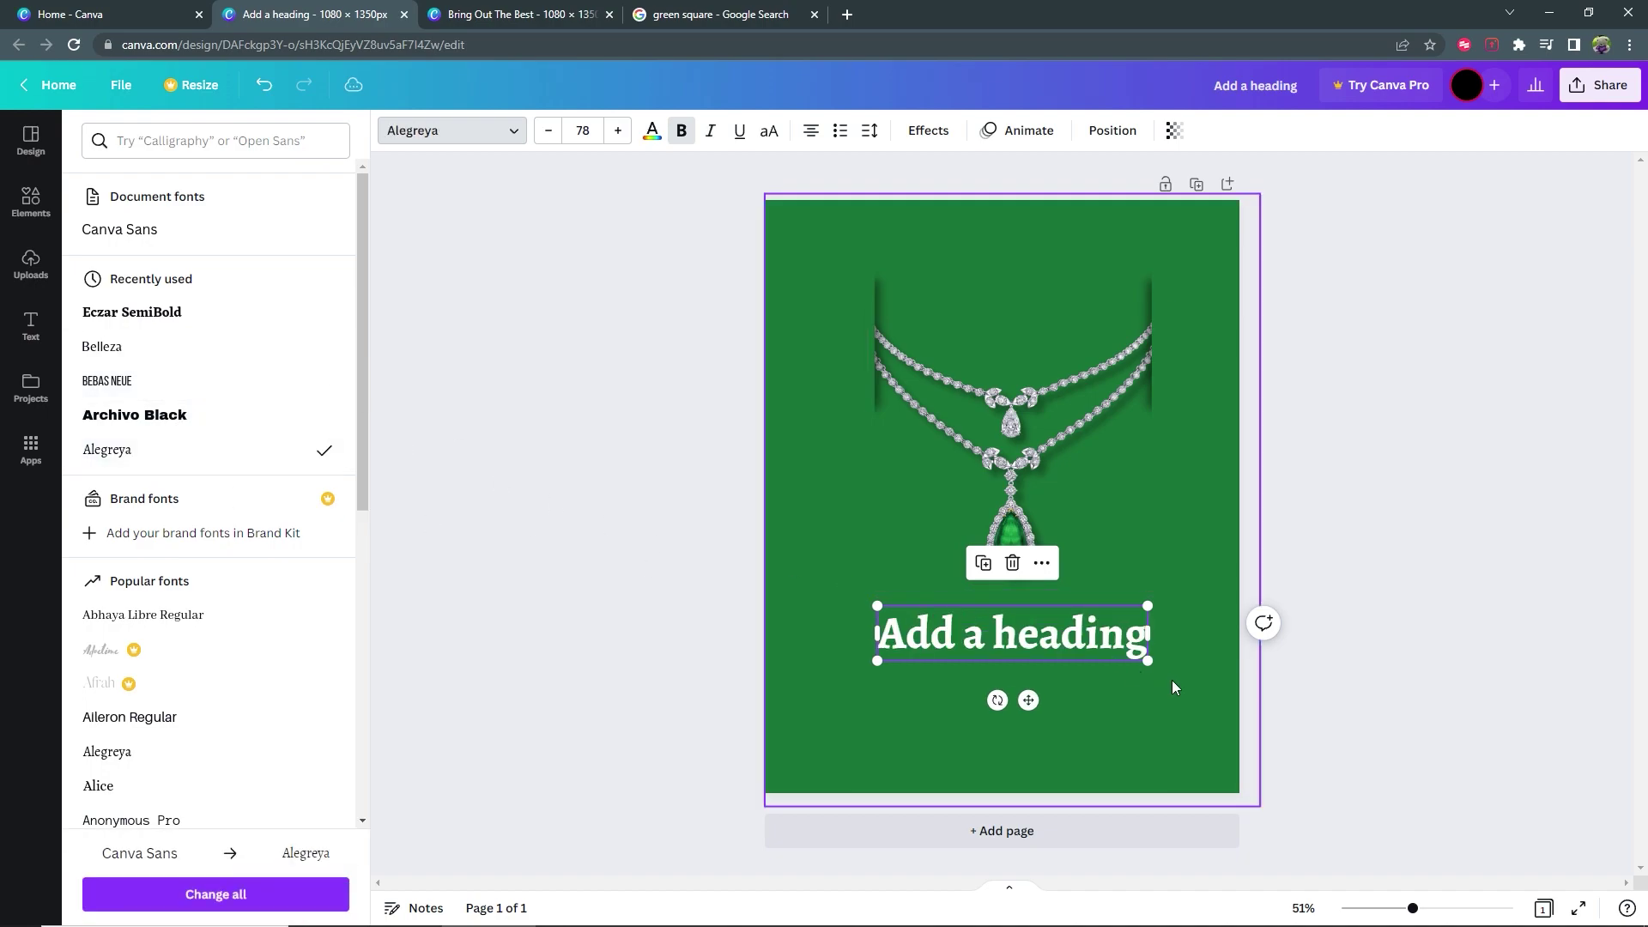
{"action": "left_click_drag", "start_coordinate": [1147, 662], "coordinate": [1156, 665]}
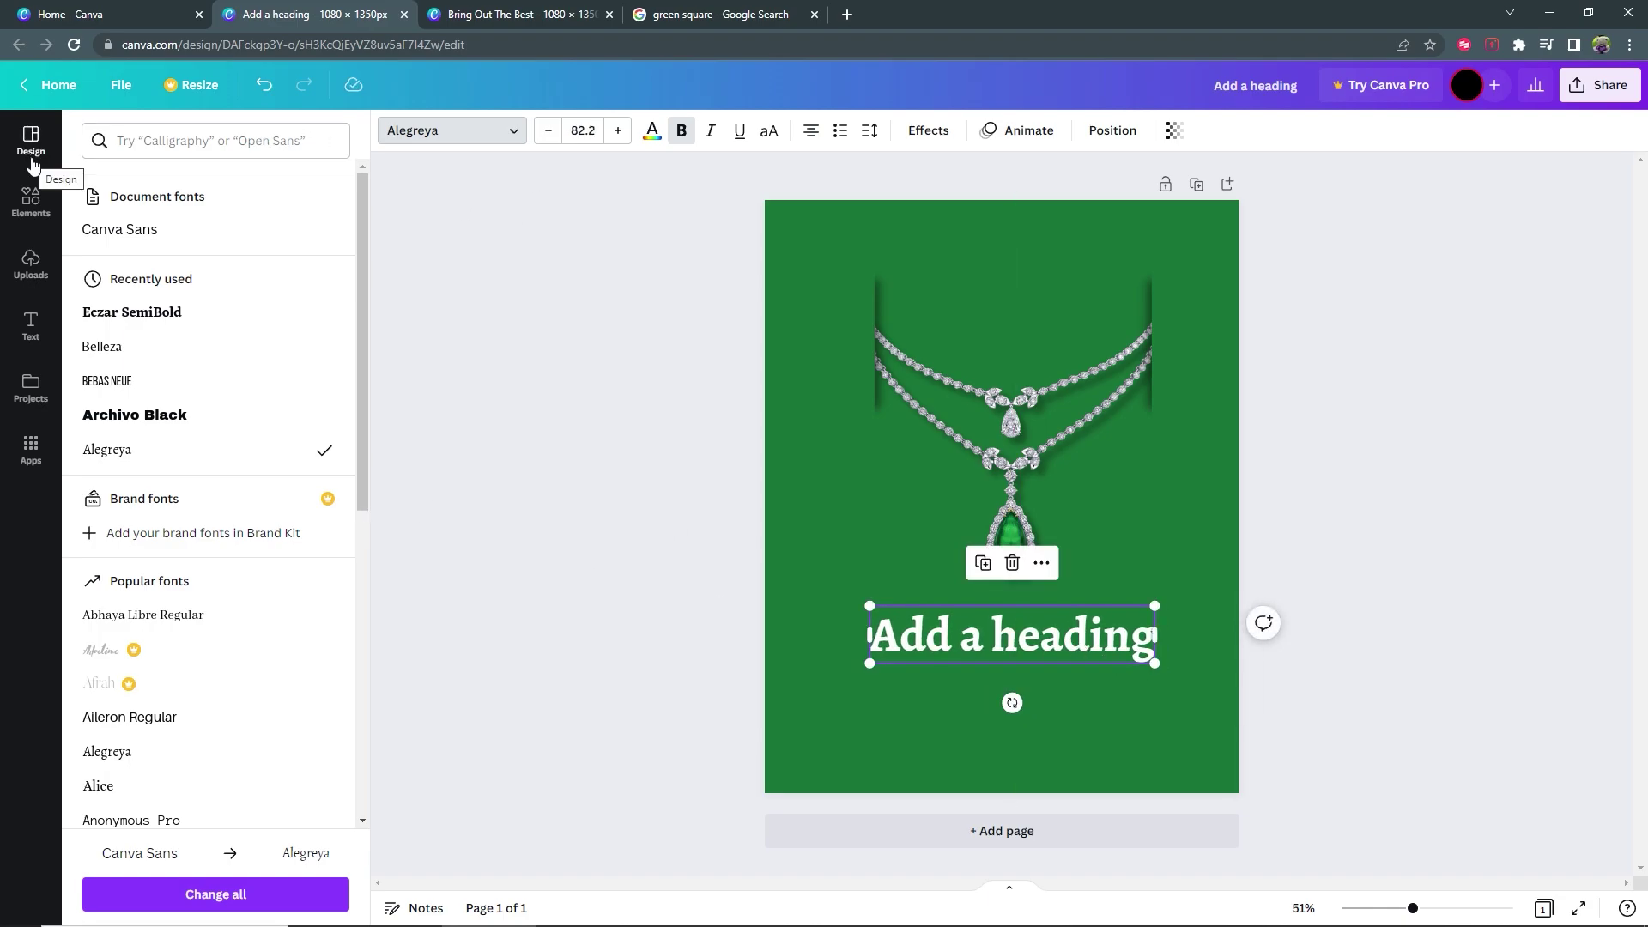
{"action": "left_click", "coordinate": [30, 325]}
{"action": "left_click", "coordinate": [155, 324]}
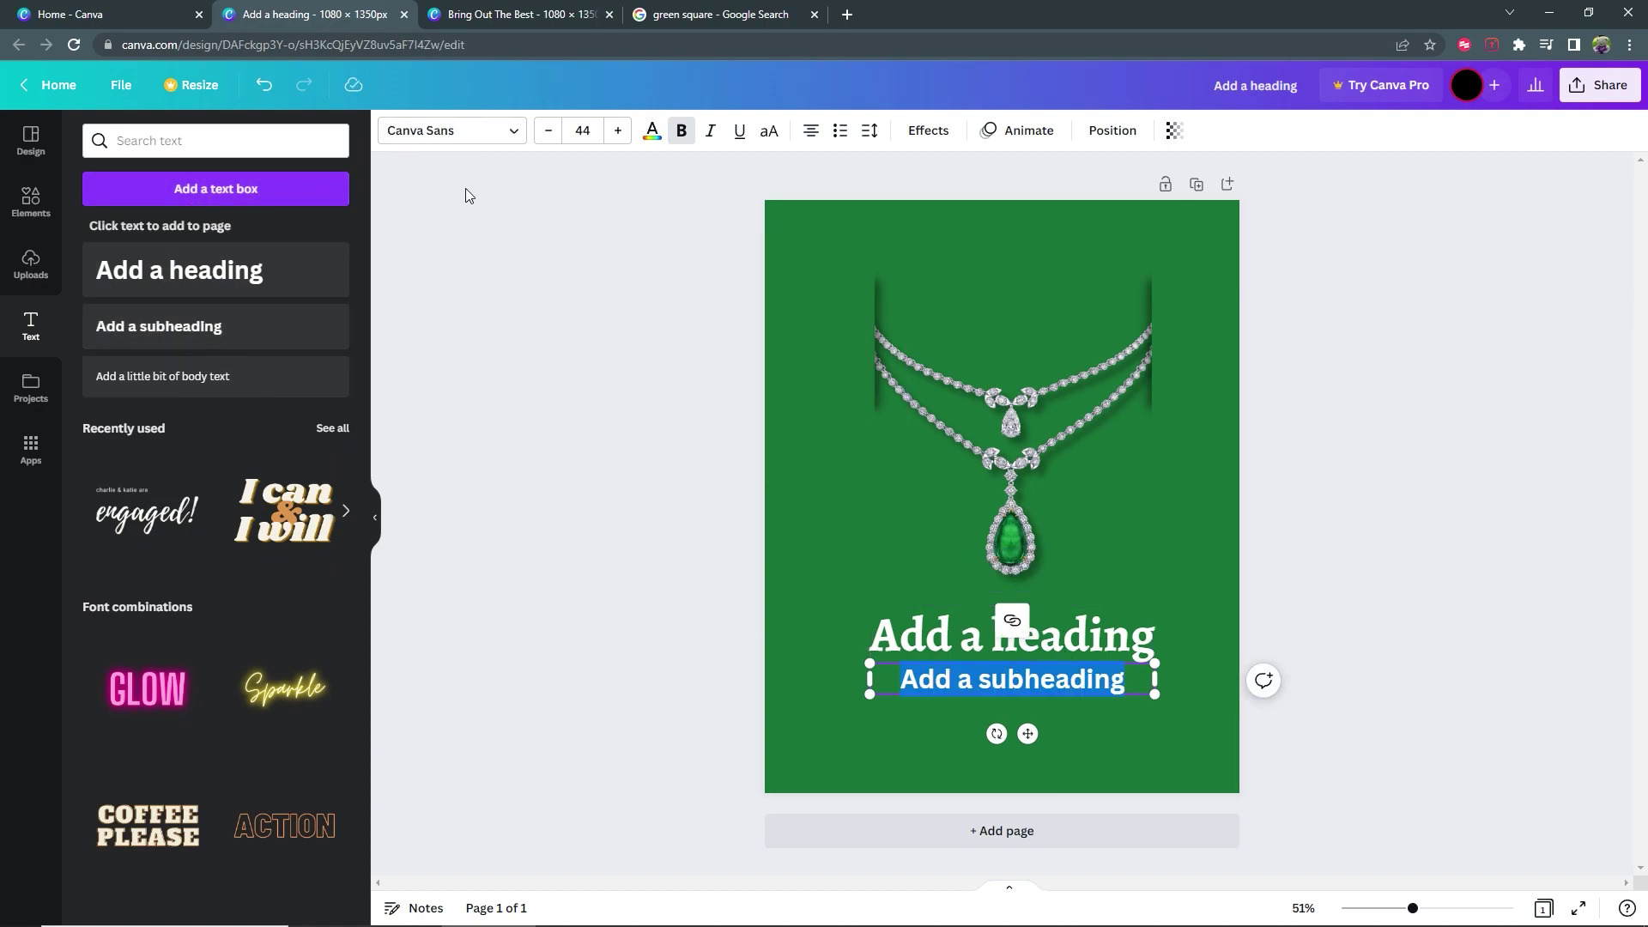
Step: Search the font list for 'moontime' and apply Moontime to the 'Add a subheading' line
{"action": "left_click", "coordinate": [515, 133]}
{"action": "scroll", "coordinate": [232, 665], "scroll_direction": "down", "scroll_amount": 2}
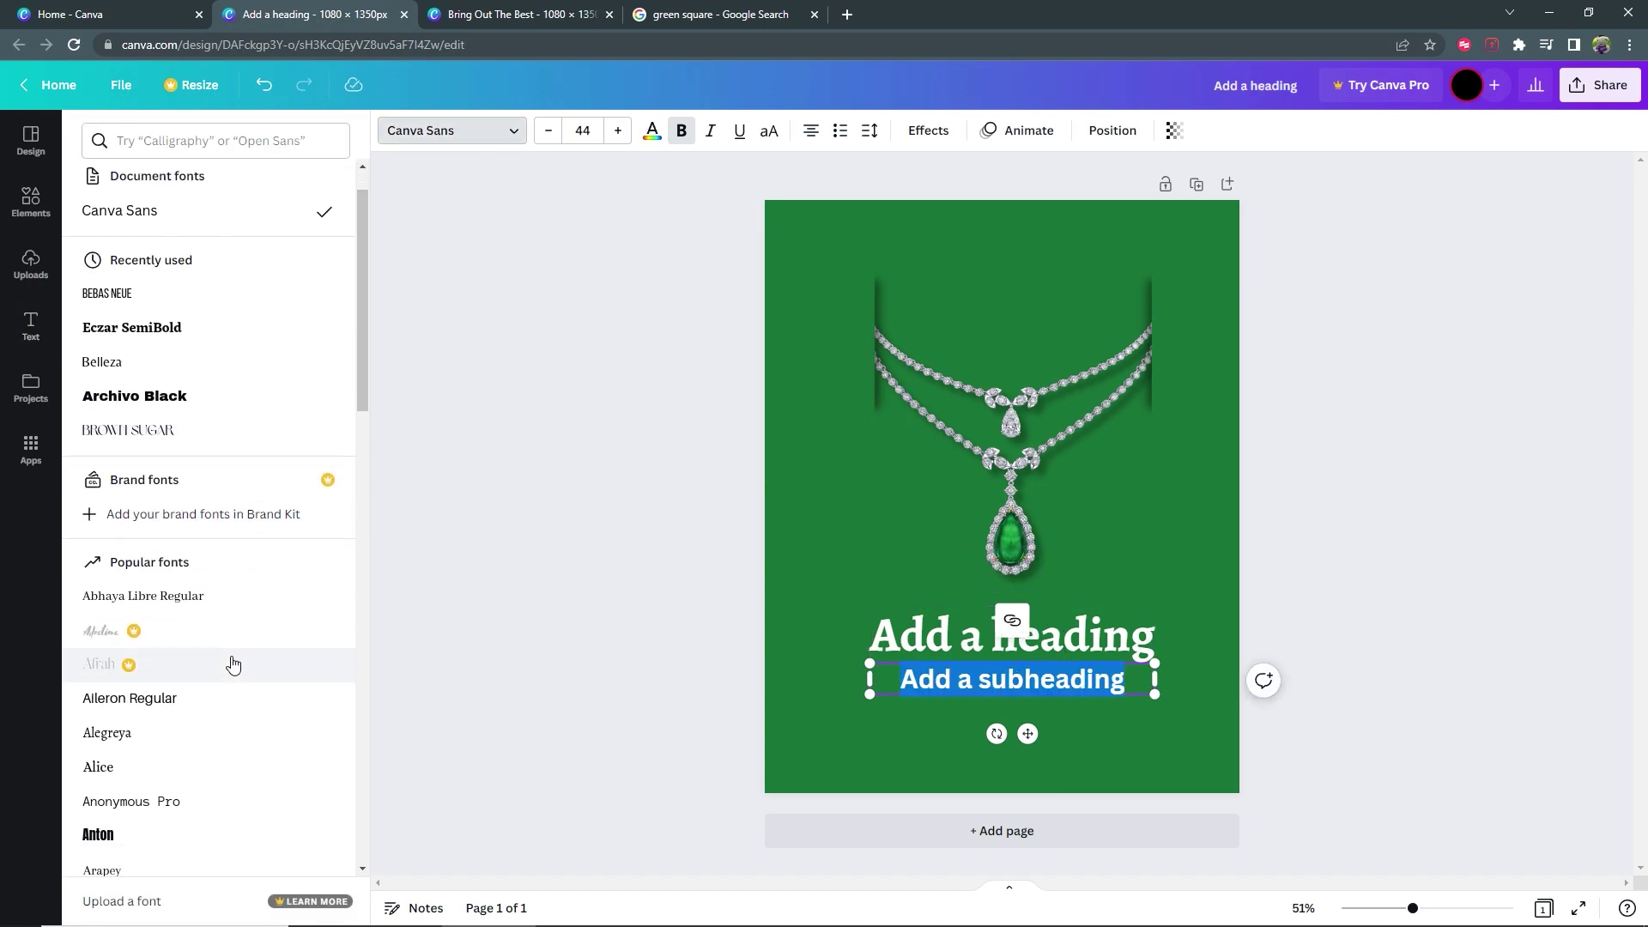
{"action": "scroll", "coordinate": [243, 681], "scroll_direction": "down", "scroll_amount": 2}
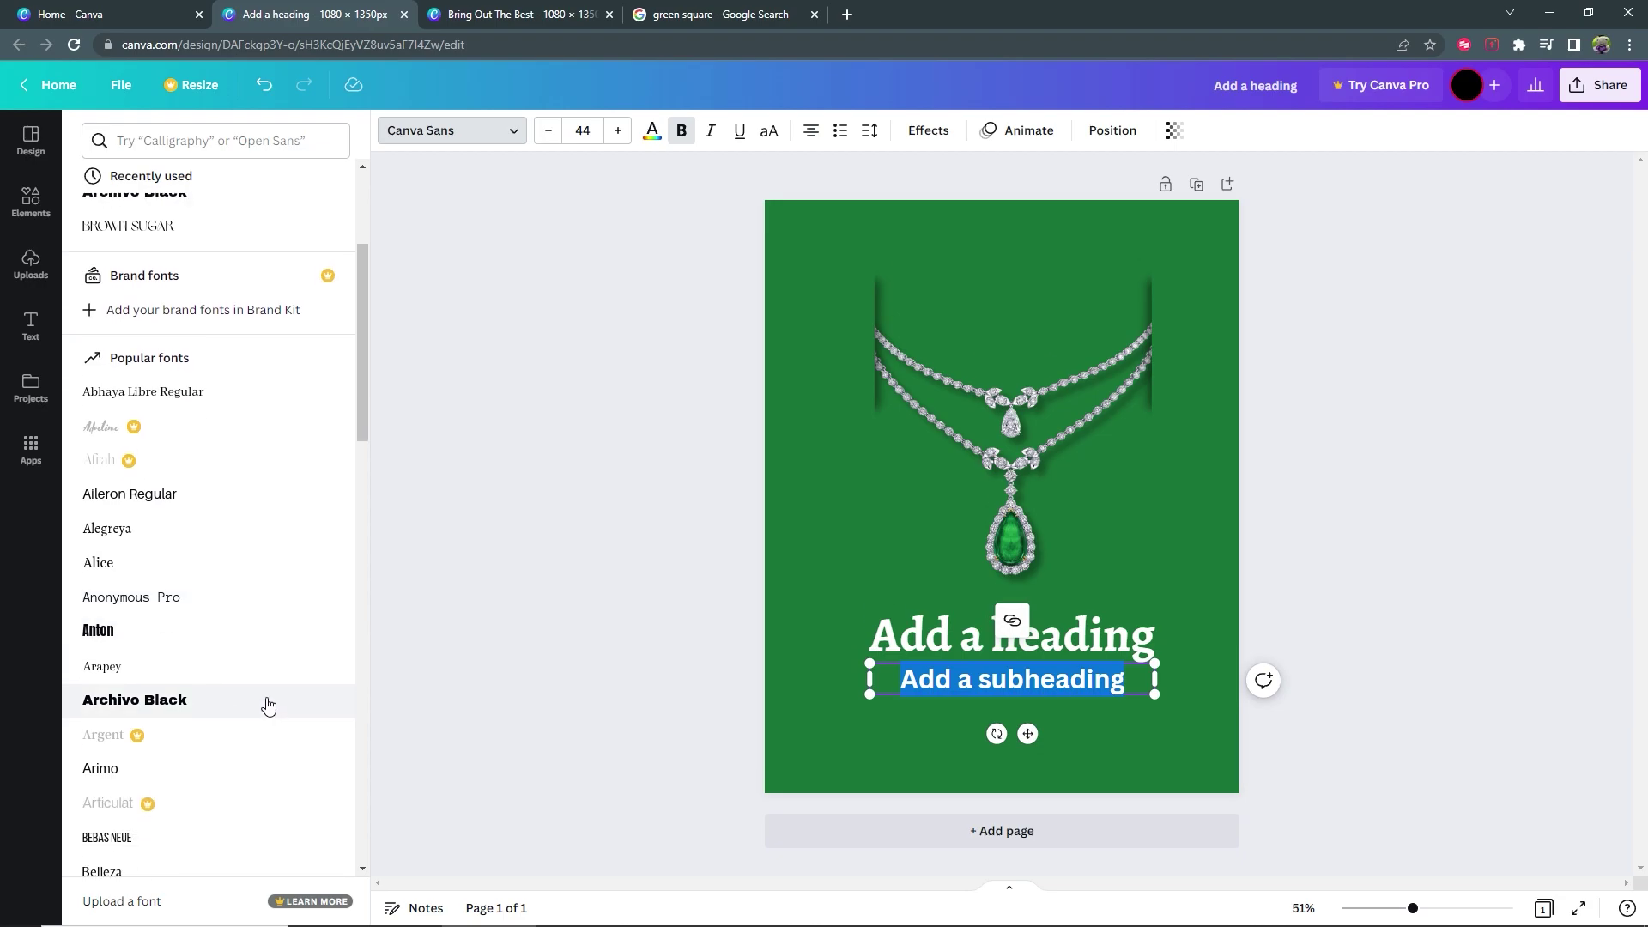
{"action": "scroll", "coordinate": [223, 343], "scroll_direction": "up", "scroll_amount": 6}
{"action": "left_click", "coordinate": [206, 141]}
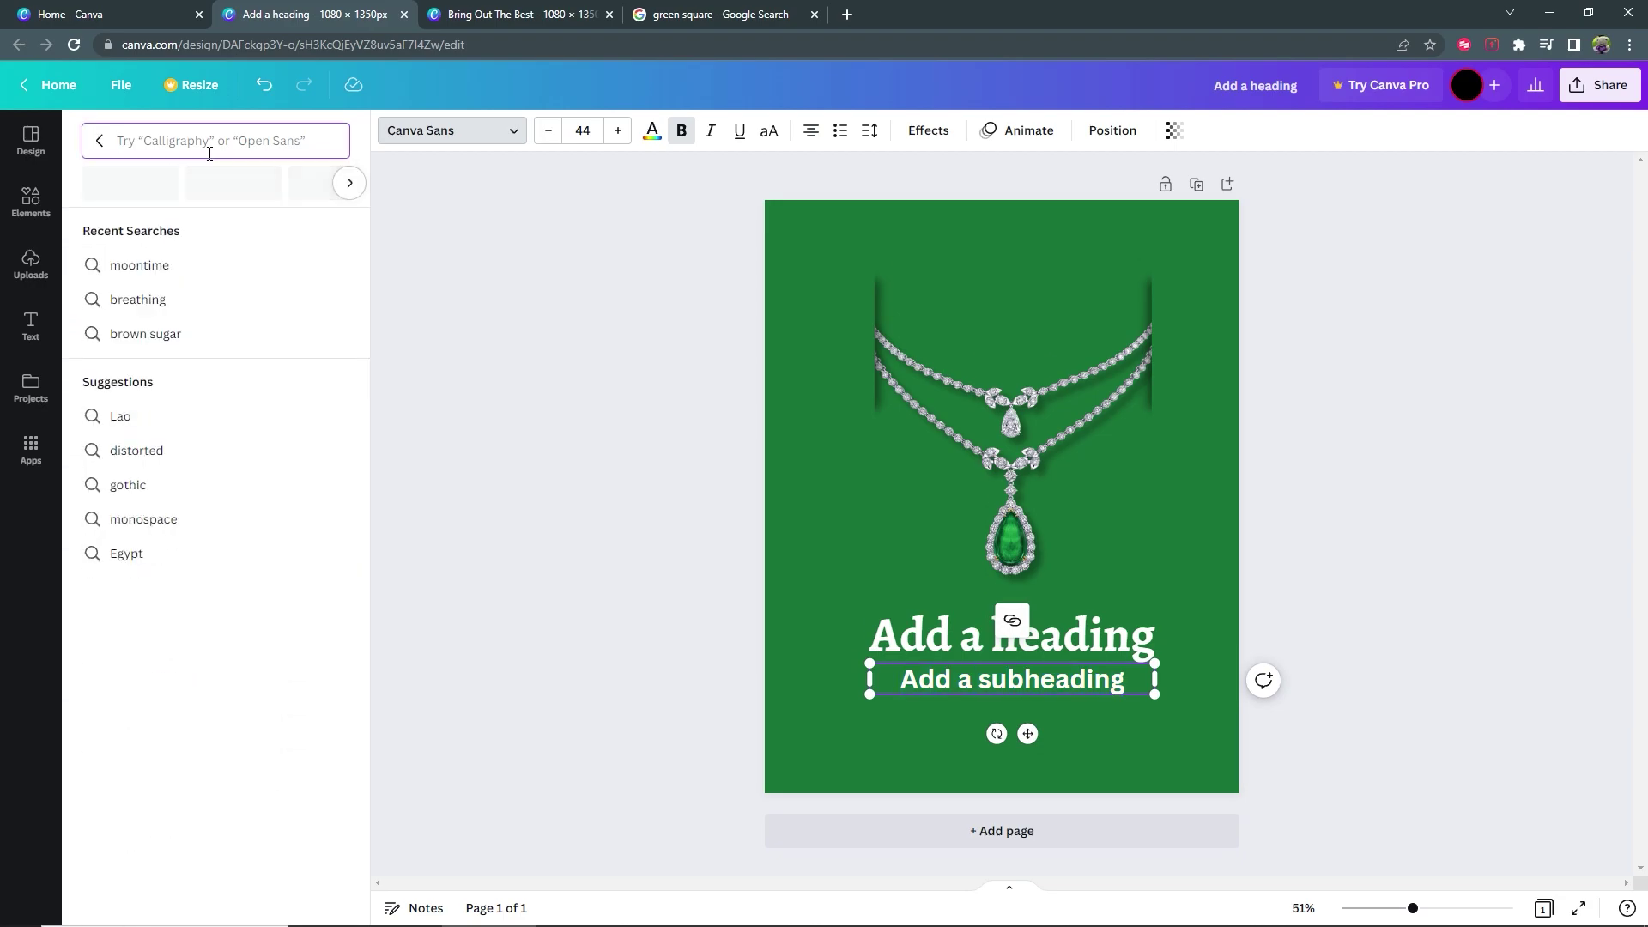
{"action": "left_click", "coordinate": [135, 268]}
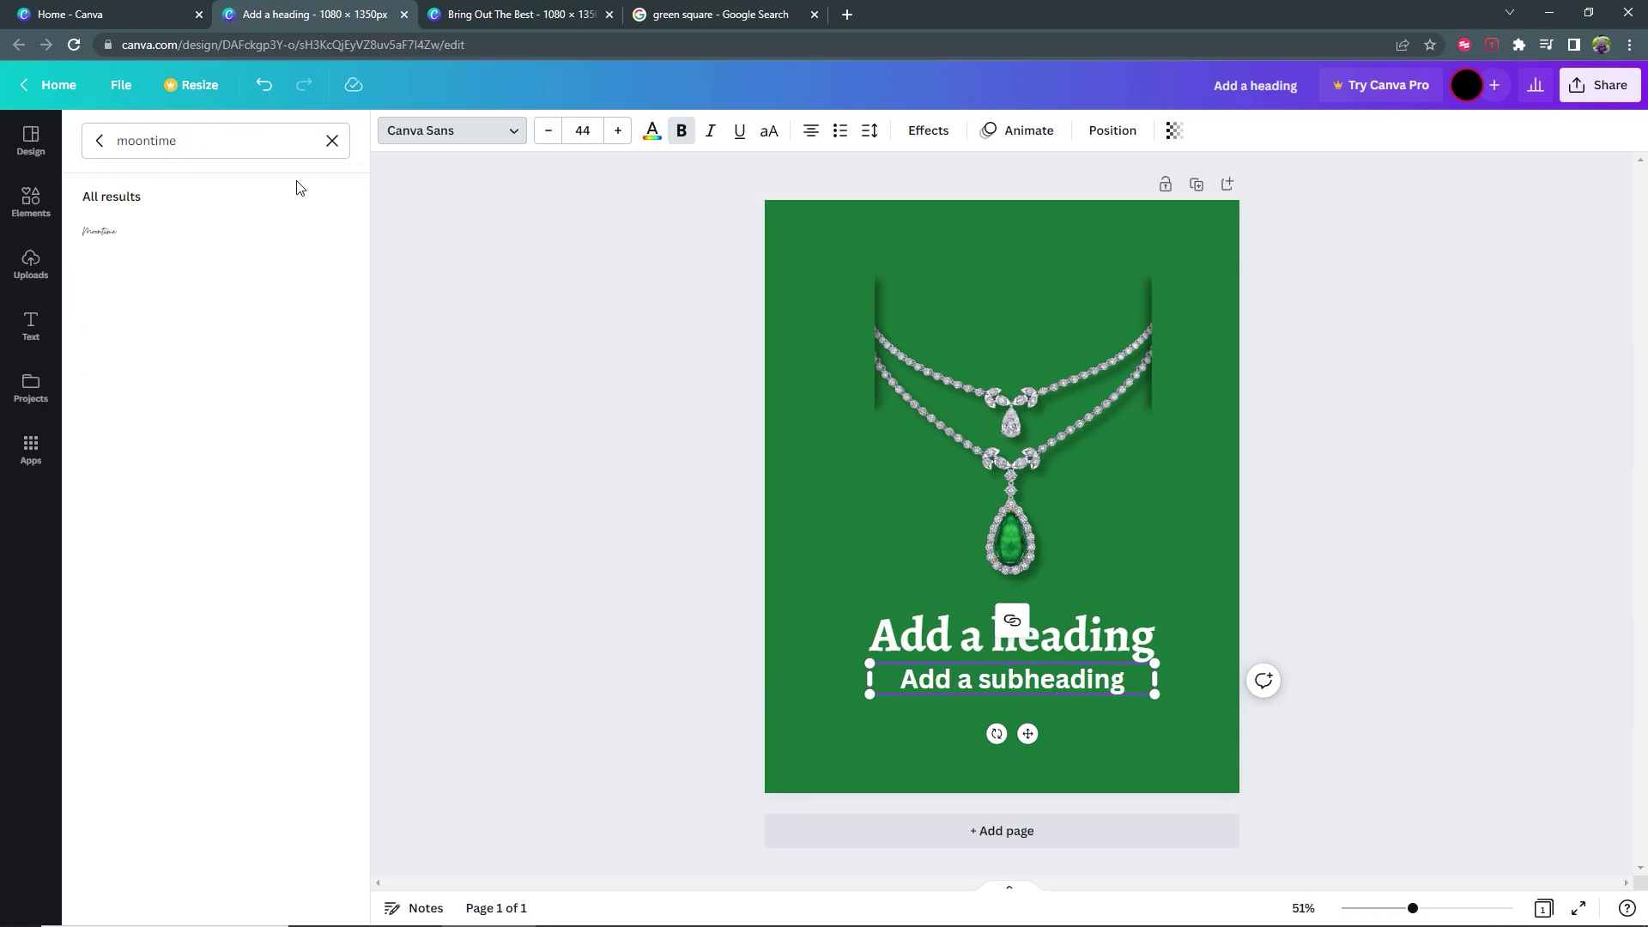
{"action": "left_click", "coordinate": [108, 231]}
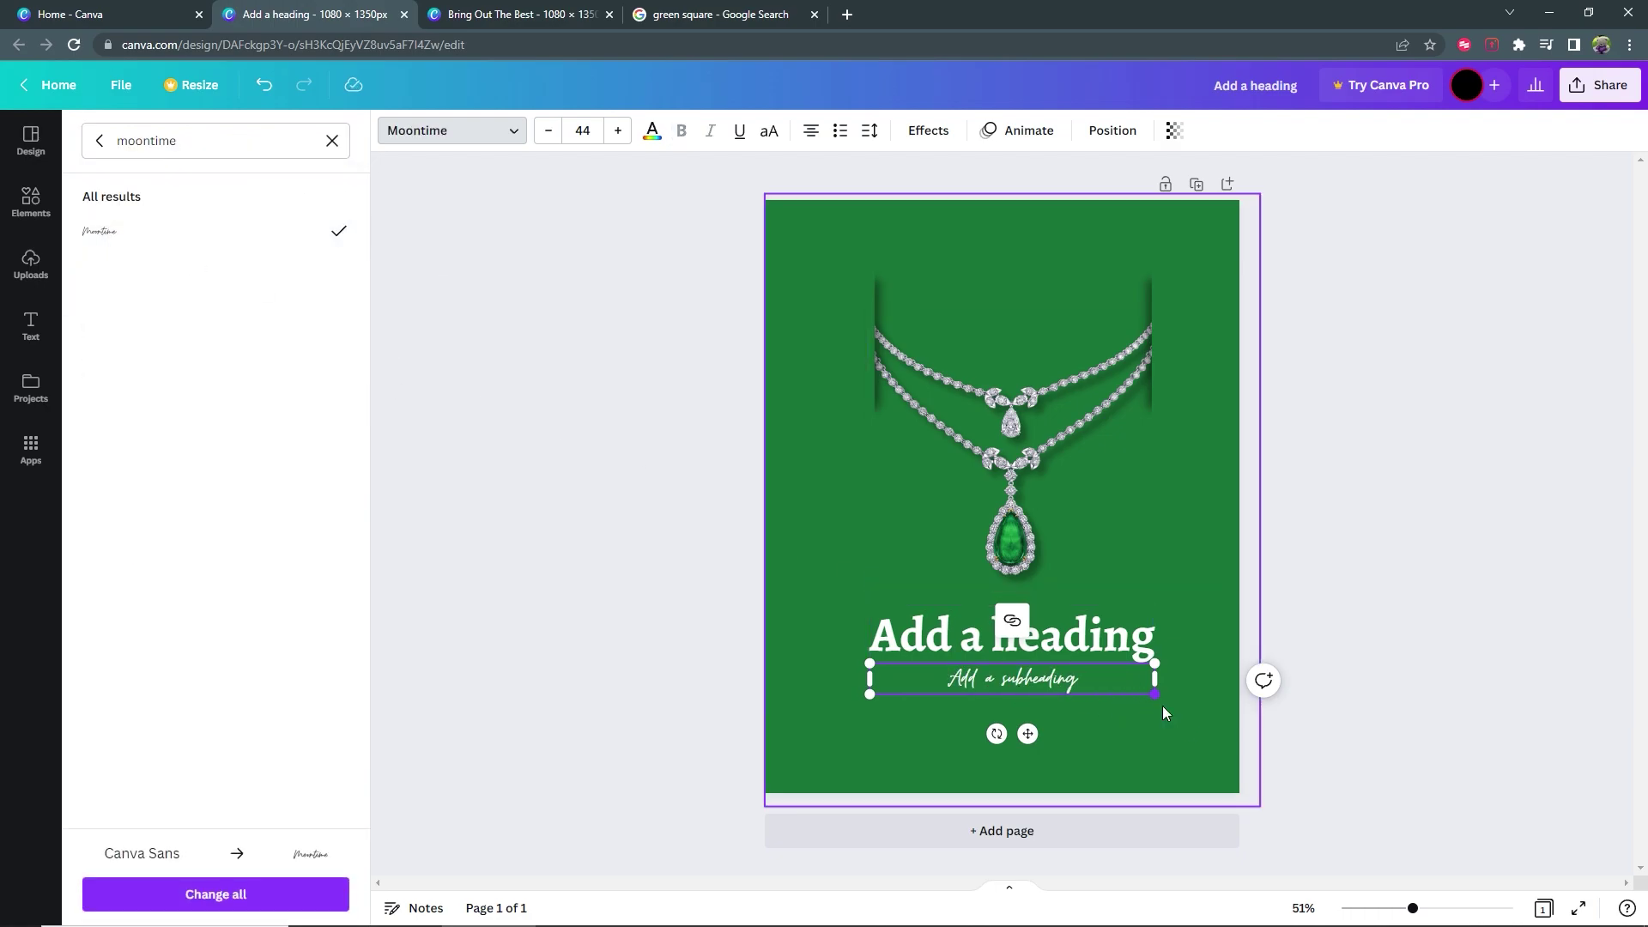
{"action": "left_click", "coordinate": [1392, 587]}
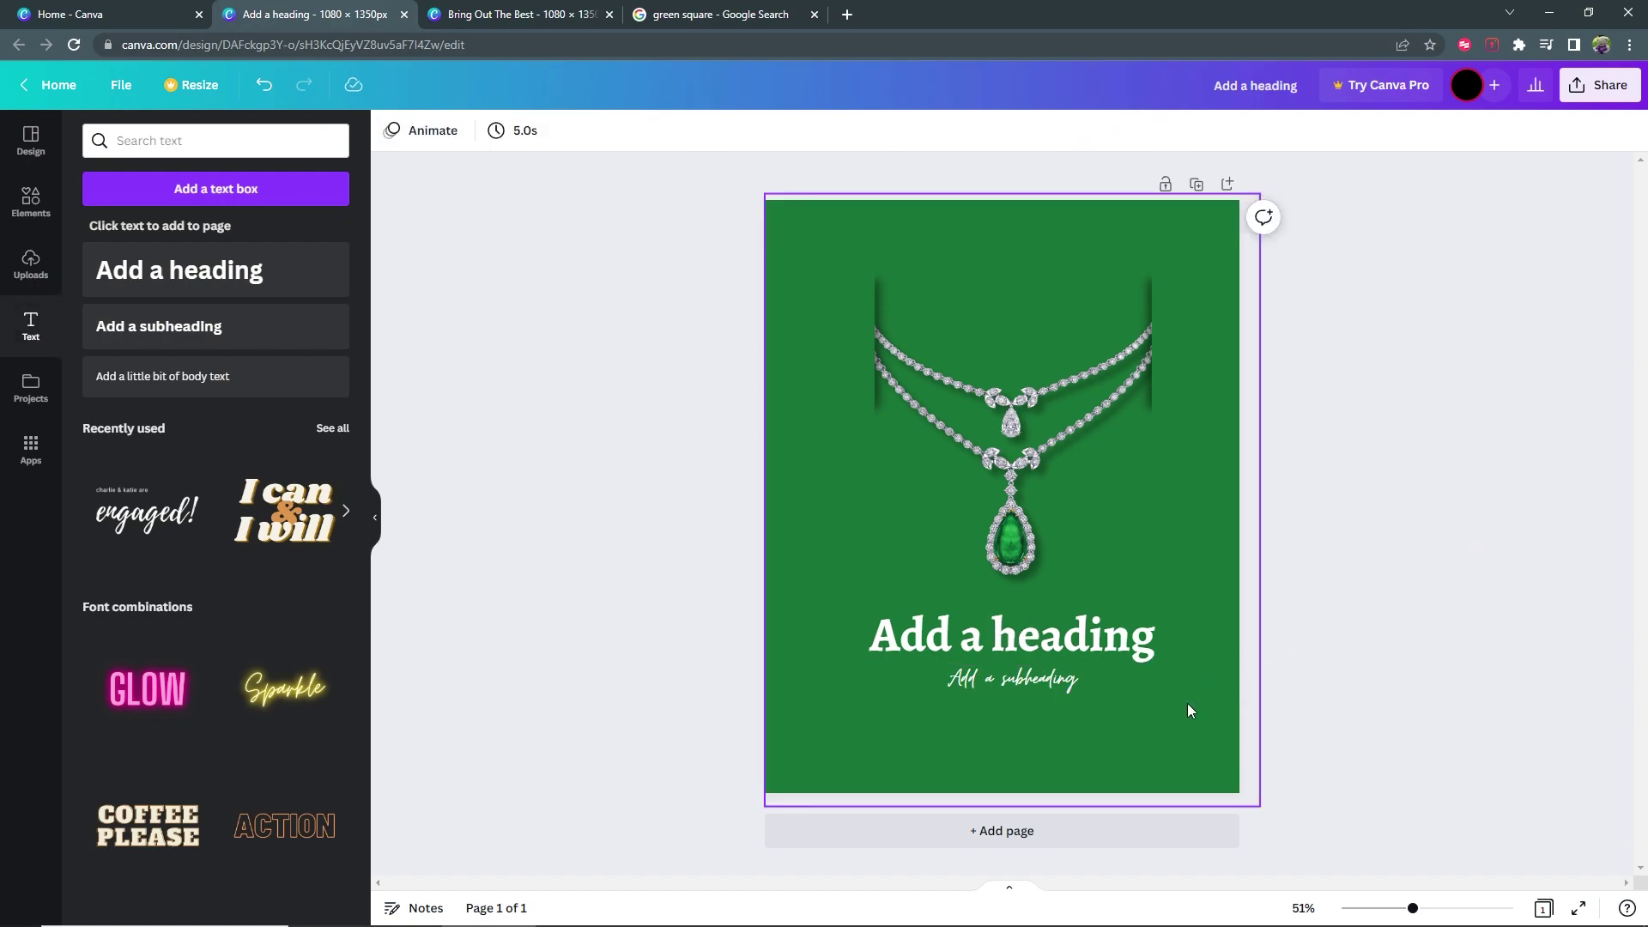